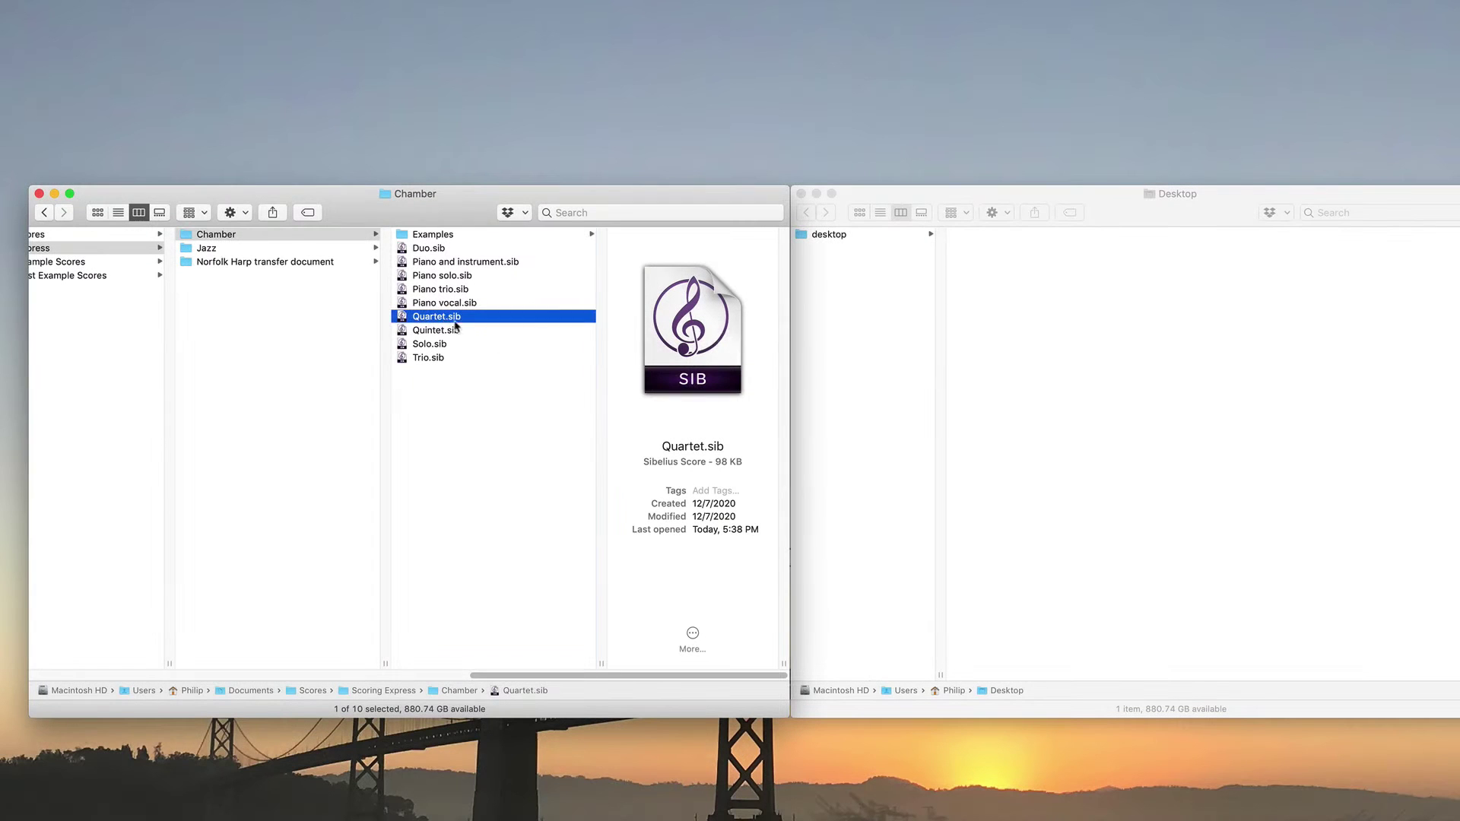
Copy Quartet.sib from the Chamber folder to the Desktop folder and rename the copy My Quartet.sib.
{"action": "left_click_drag", "start_coordinate": [456, 319], "coordinate": [853, 343]}
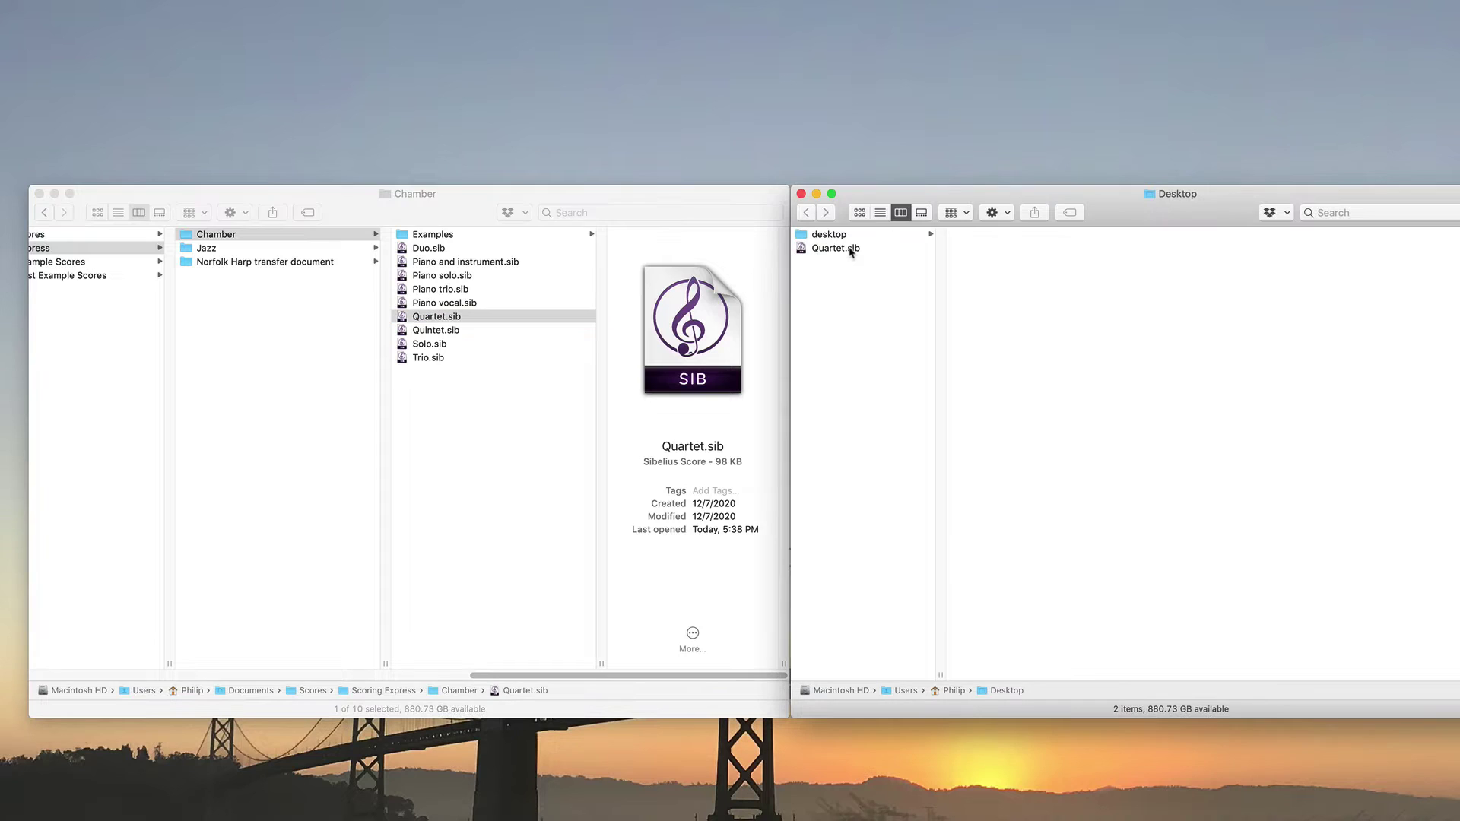
{"action": "left_click", "coordinate": [850, 249]}
{"action": "key", "text": "Return"}
{"action": "key", "text": "Left"}
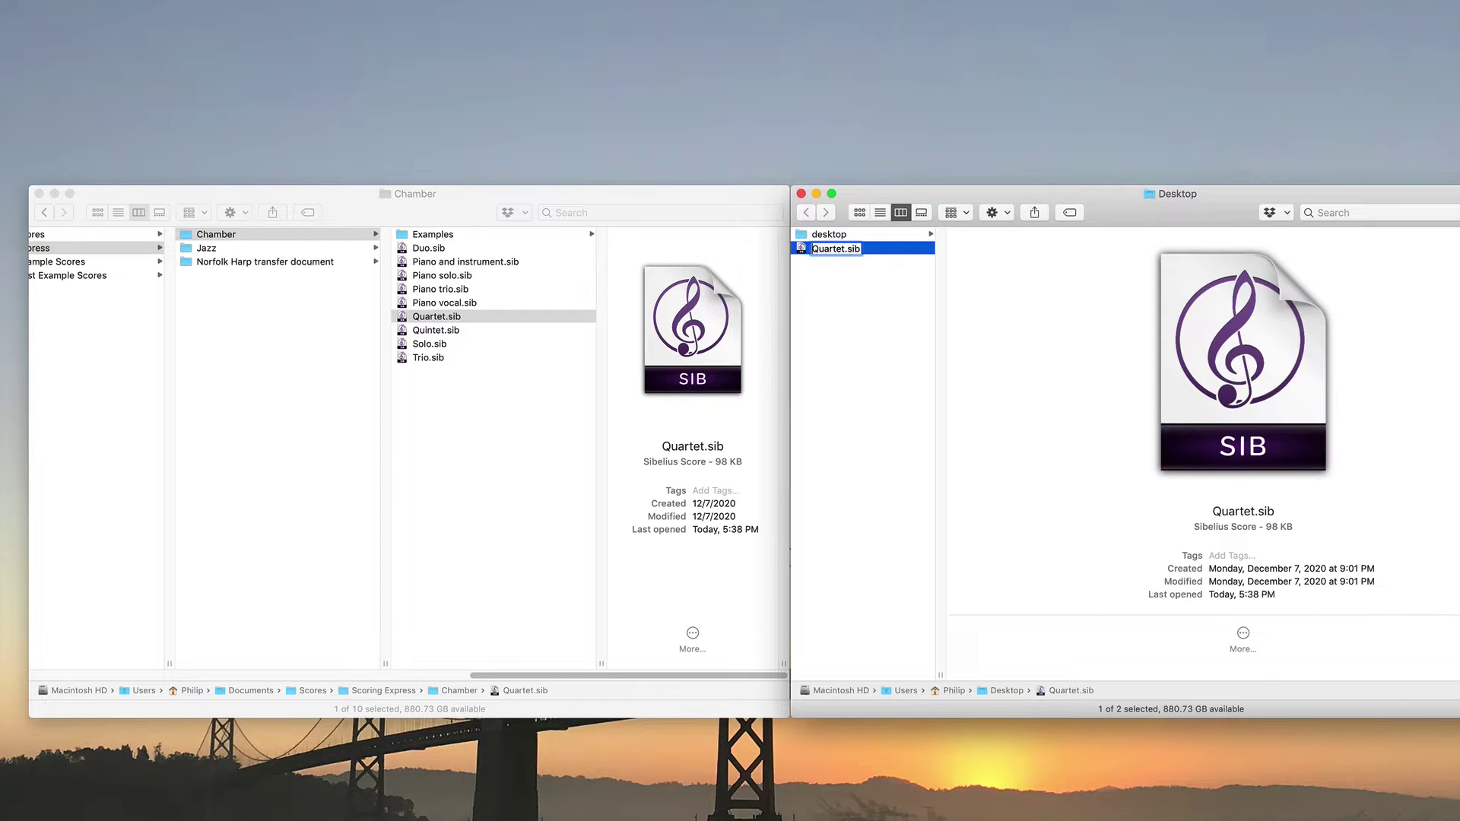
{"action": "type", "text": "My"}
{"action": "key", "text": "Return"}
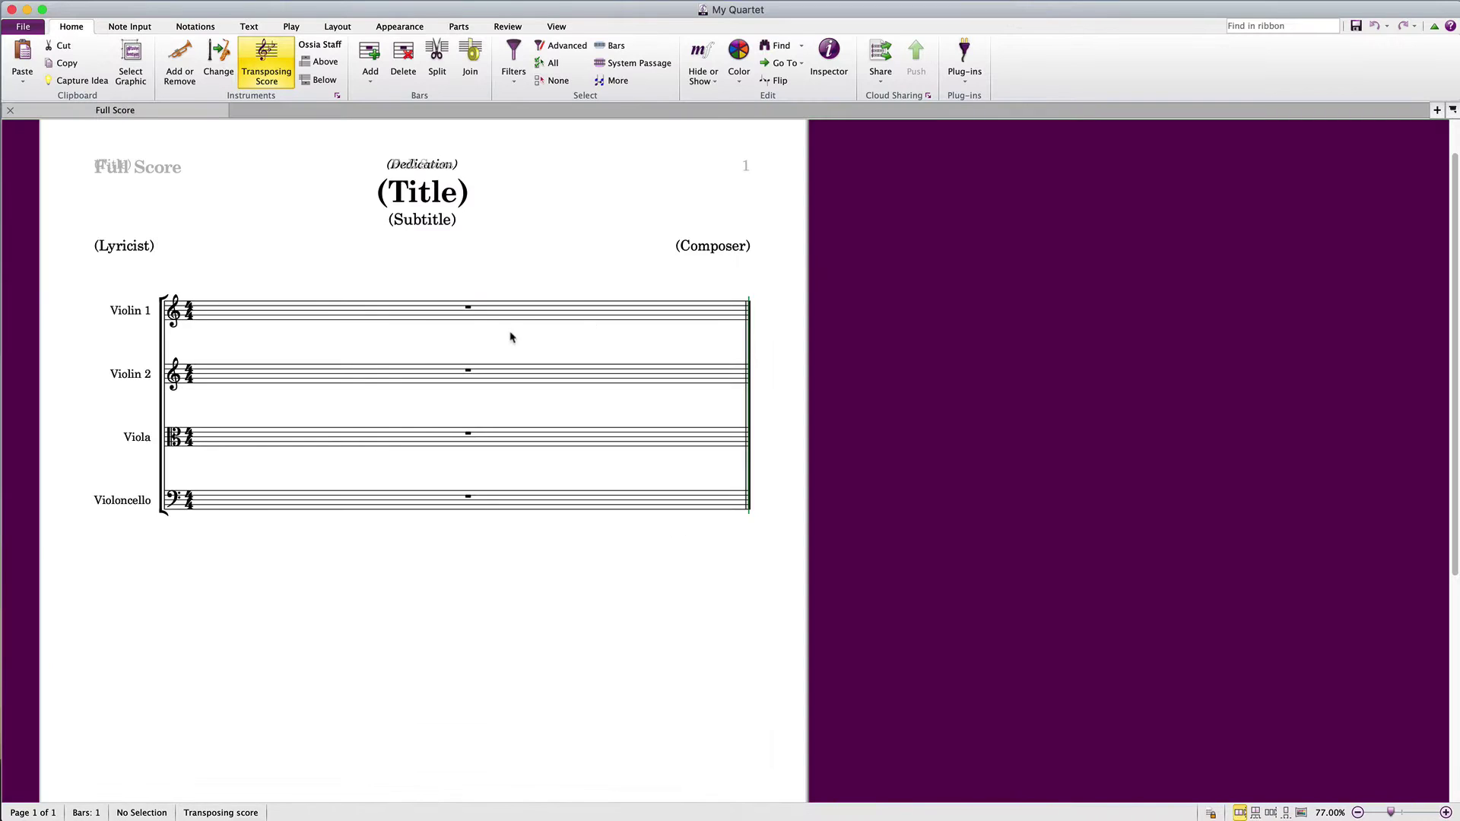
Enter the rising quarter notes G A B C D E F G A in the Violin 1 staff from bar 1.
{"action": "left_click", "coordinate": [469, 308]}
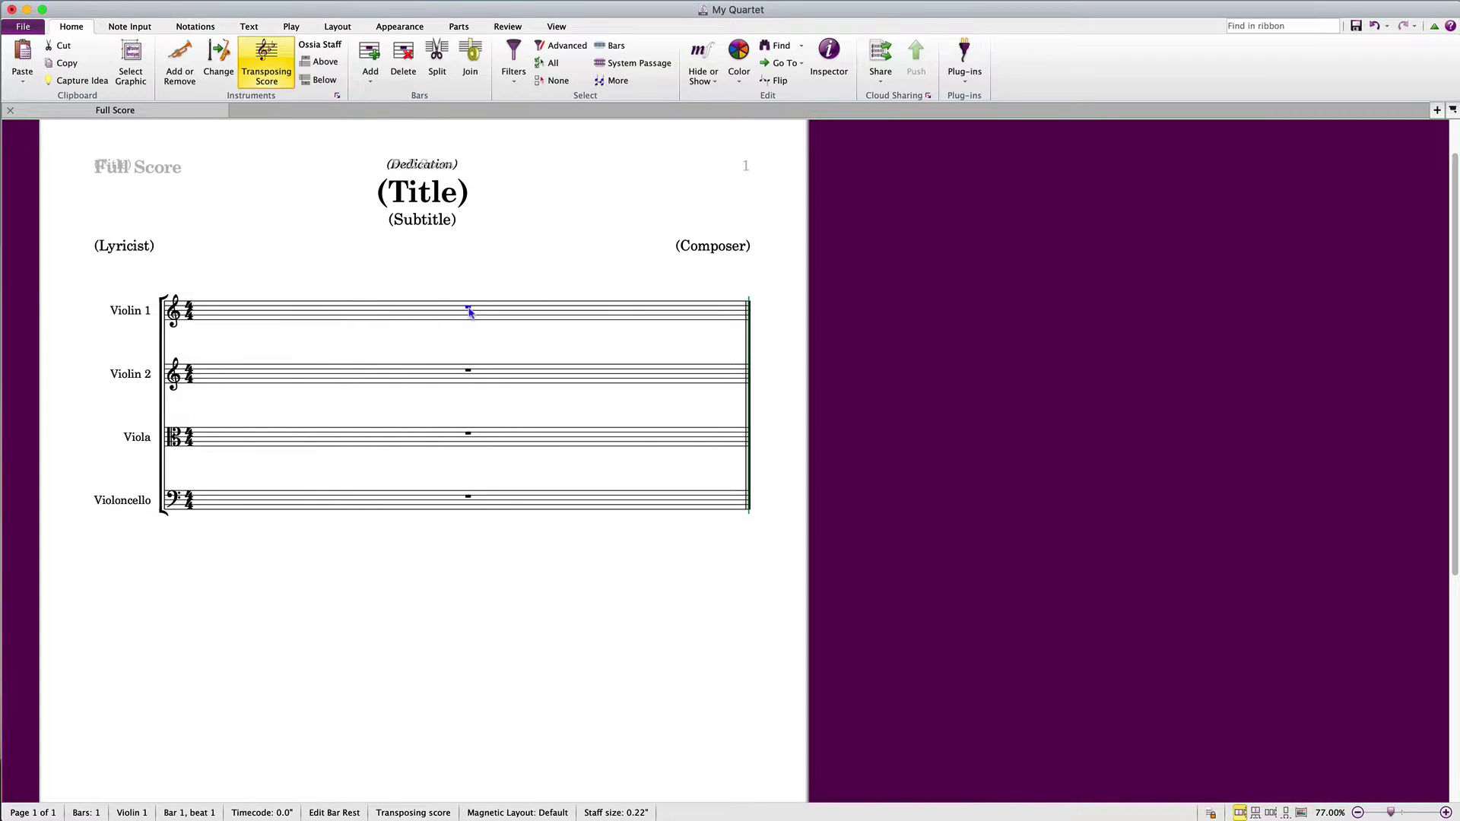
{"action": "type", "text": "gabcdefga"}
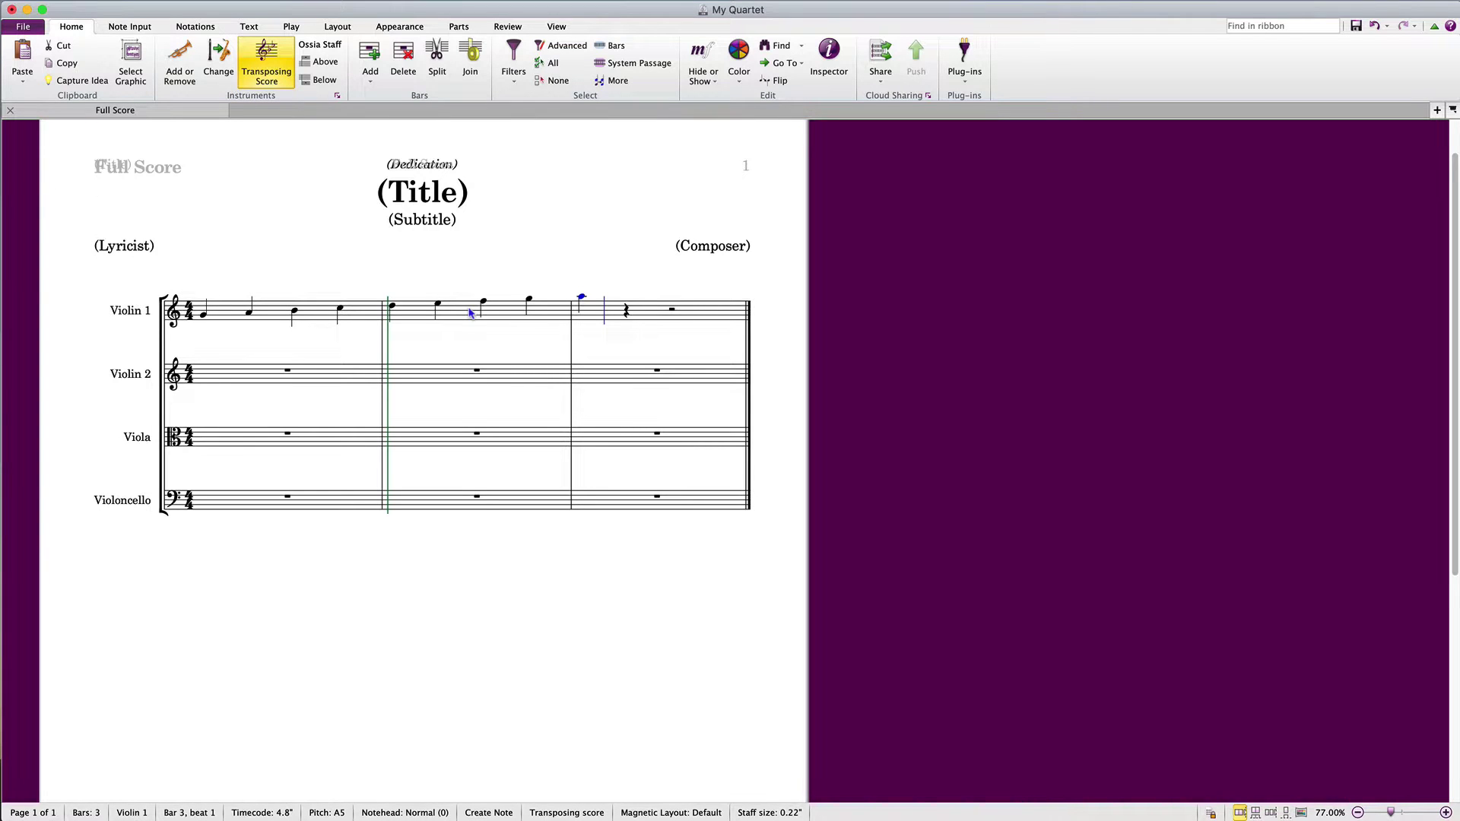
{"action": "key", "text": "Escape"}
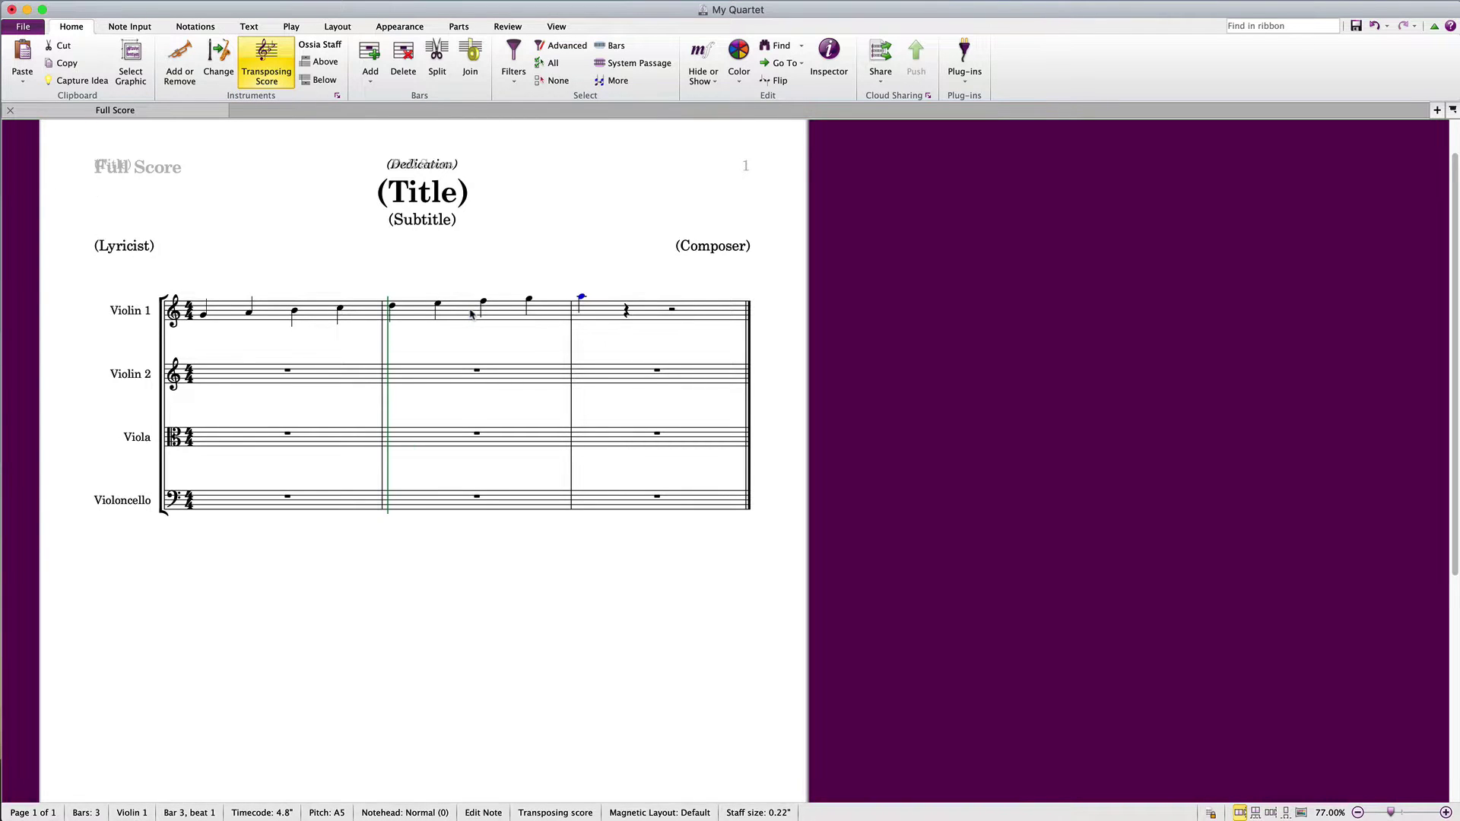
Fill in the score information with title "My Quartet", subtitle "an exercise" and dedication "to my mama".
{"action": "key", "text": "super+alt+i"}
{"action": "type", "text": "My Quar"}
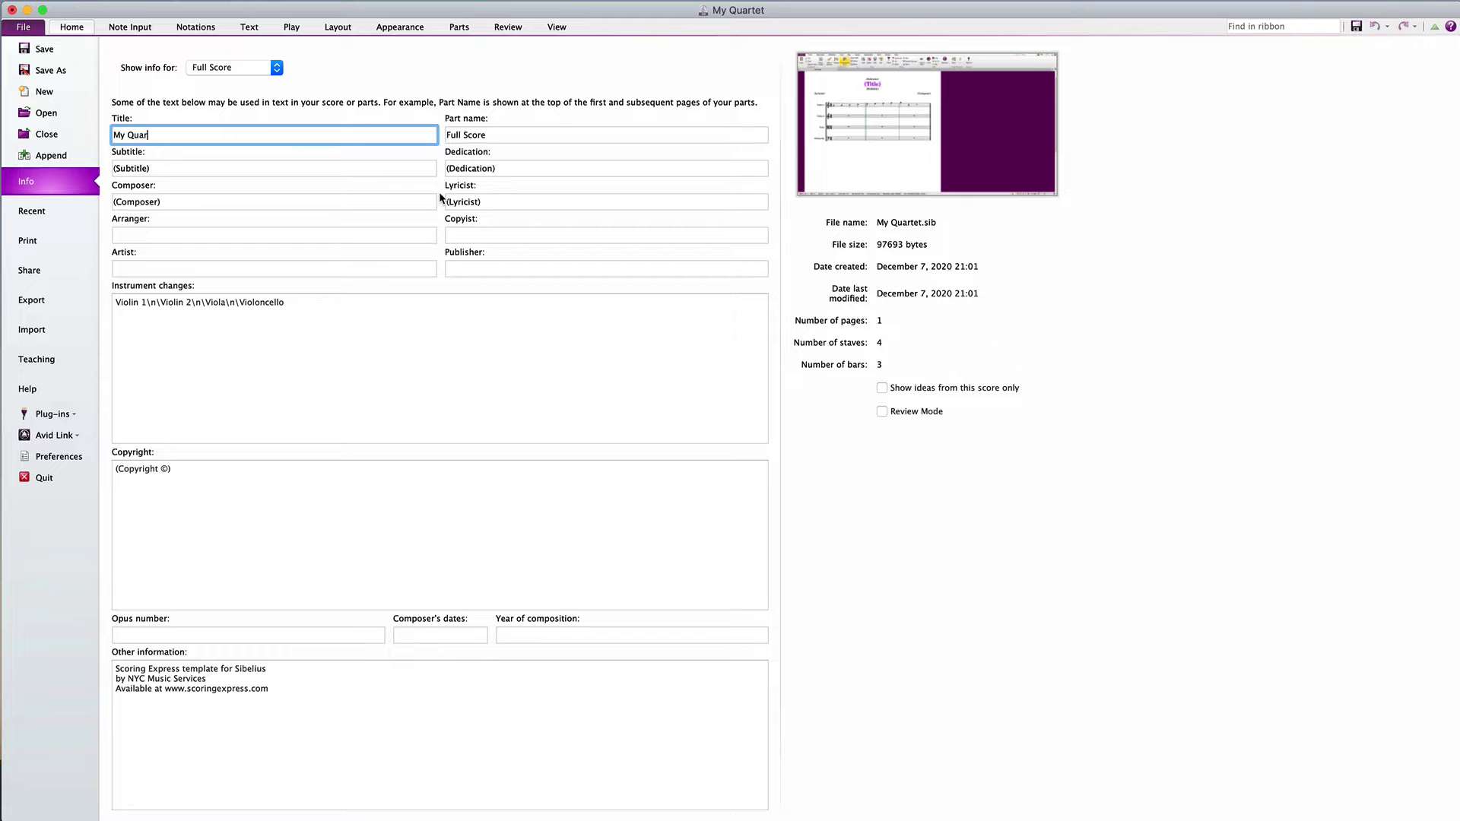
{"action": "type", "text": "tet"}
{"action": "key", "text": "Tab"}
{"action": "key", "text": "Tab"}
{"action": "type", "text": "an exercise"}
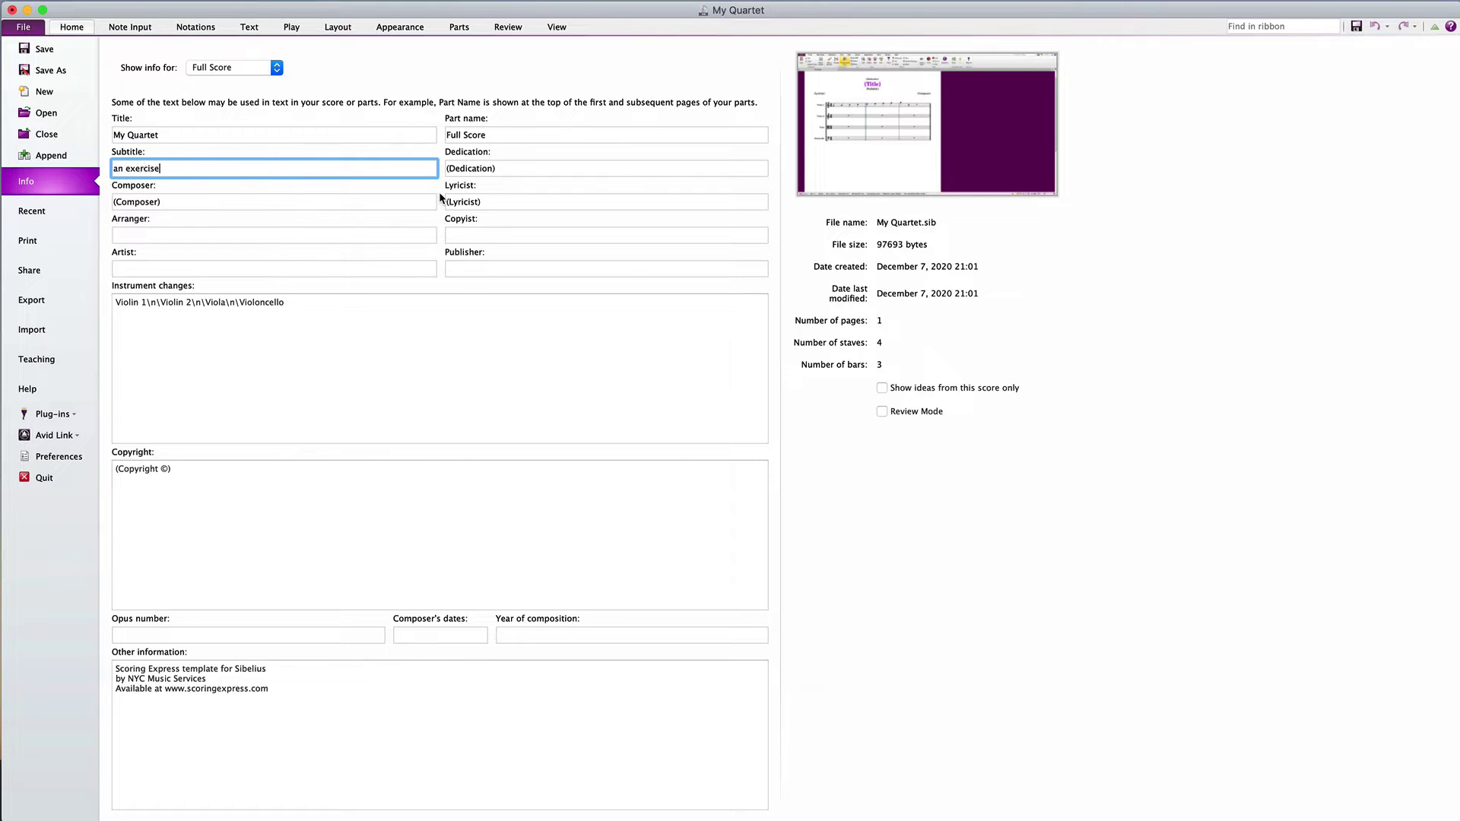
{"action": "key", "text": "Tab"}
{"action": "type", "text": "to my mama"}
Fill in the composer's and lyricist's names in the score information and return to the score.
{"action": "key", "text": "Tab"}
{"action": "type", "text": "Joh"}
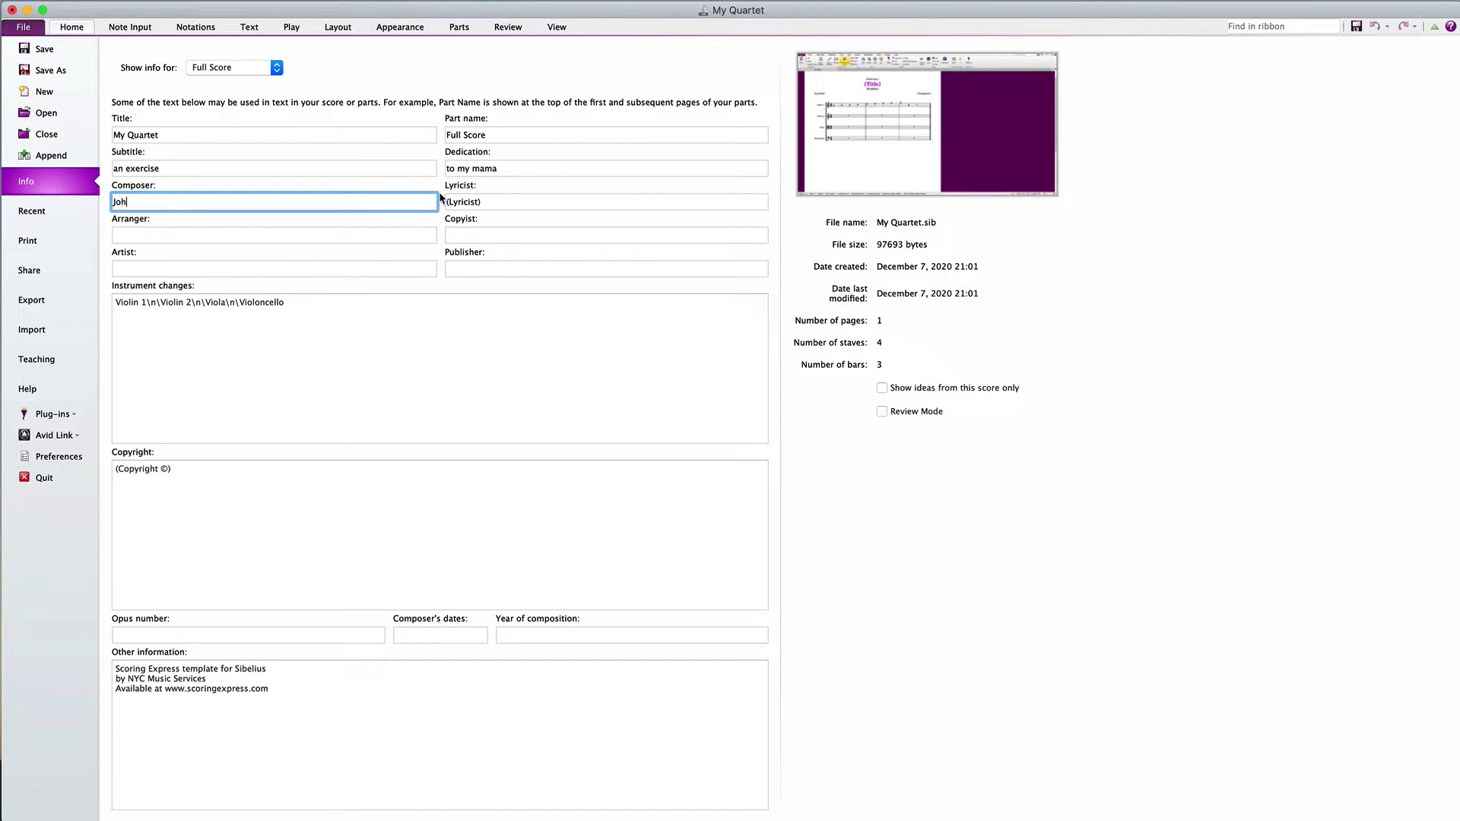
{"action": "type", "text": "nny Composer"}
{"action": "key", "text": "Tab"}
{"action": "type", "text": "Jane Lyricis"}
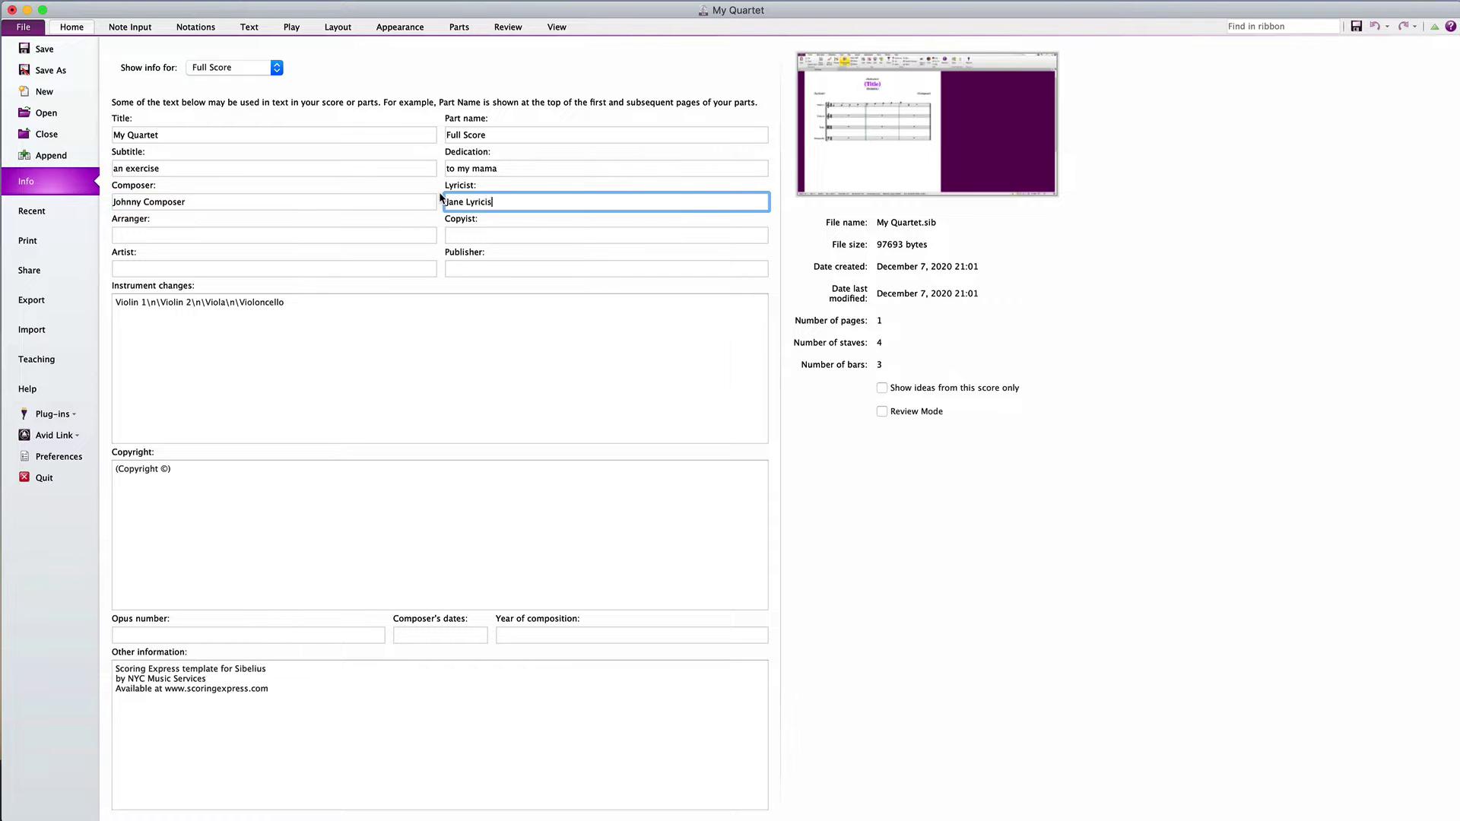
{"action": "type", "text": "t"}
{"action": "left_click", "coordinate": [83, 29]}
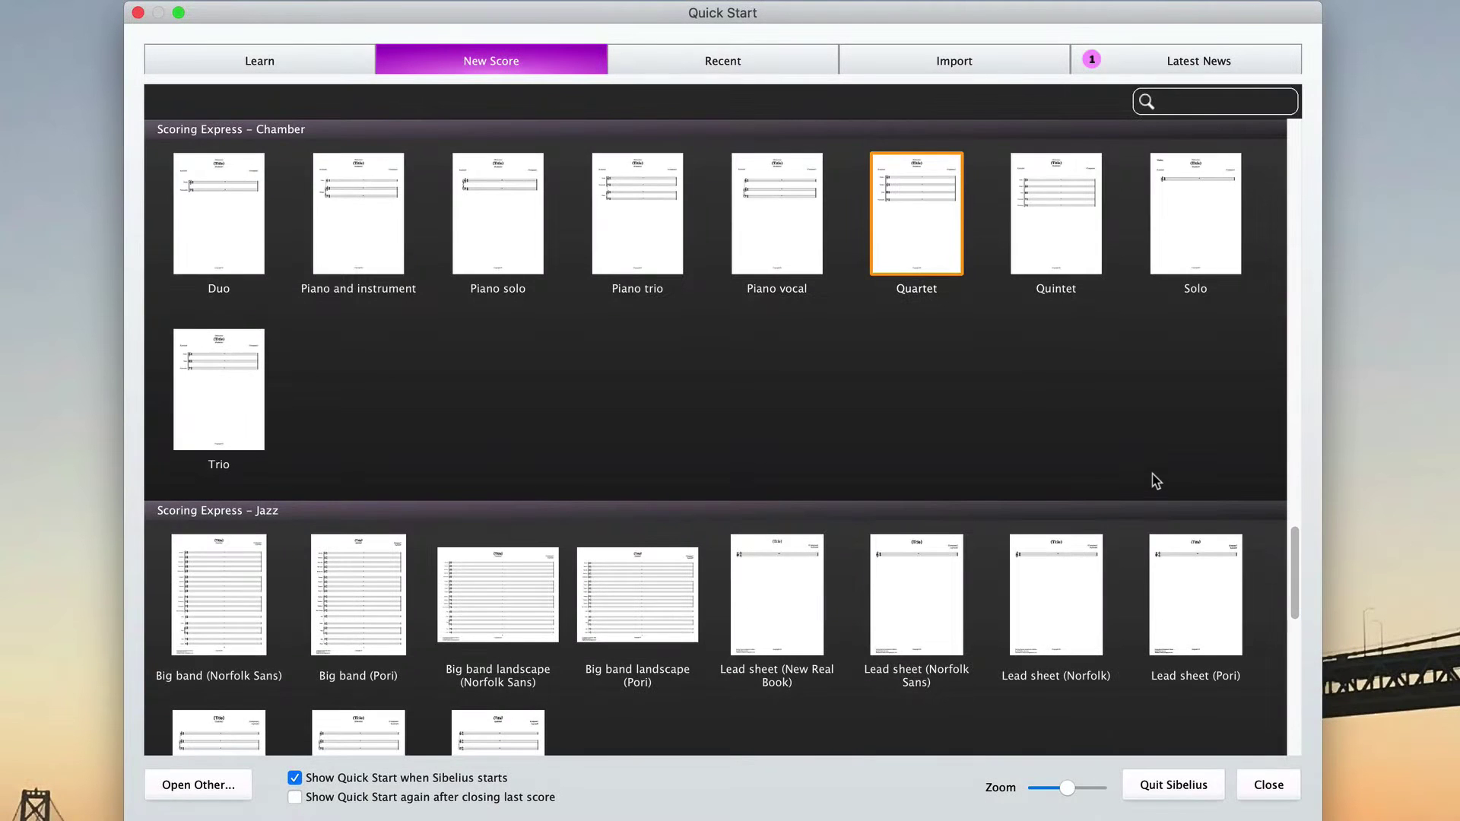
Create a new score from the Quartet template under Scoring Express – Chamber, leaving the setup options unchanged.
{"action": "double_click", "coordinate": [951, 260]}
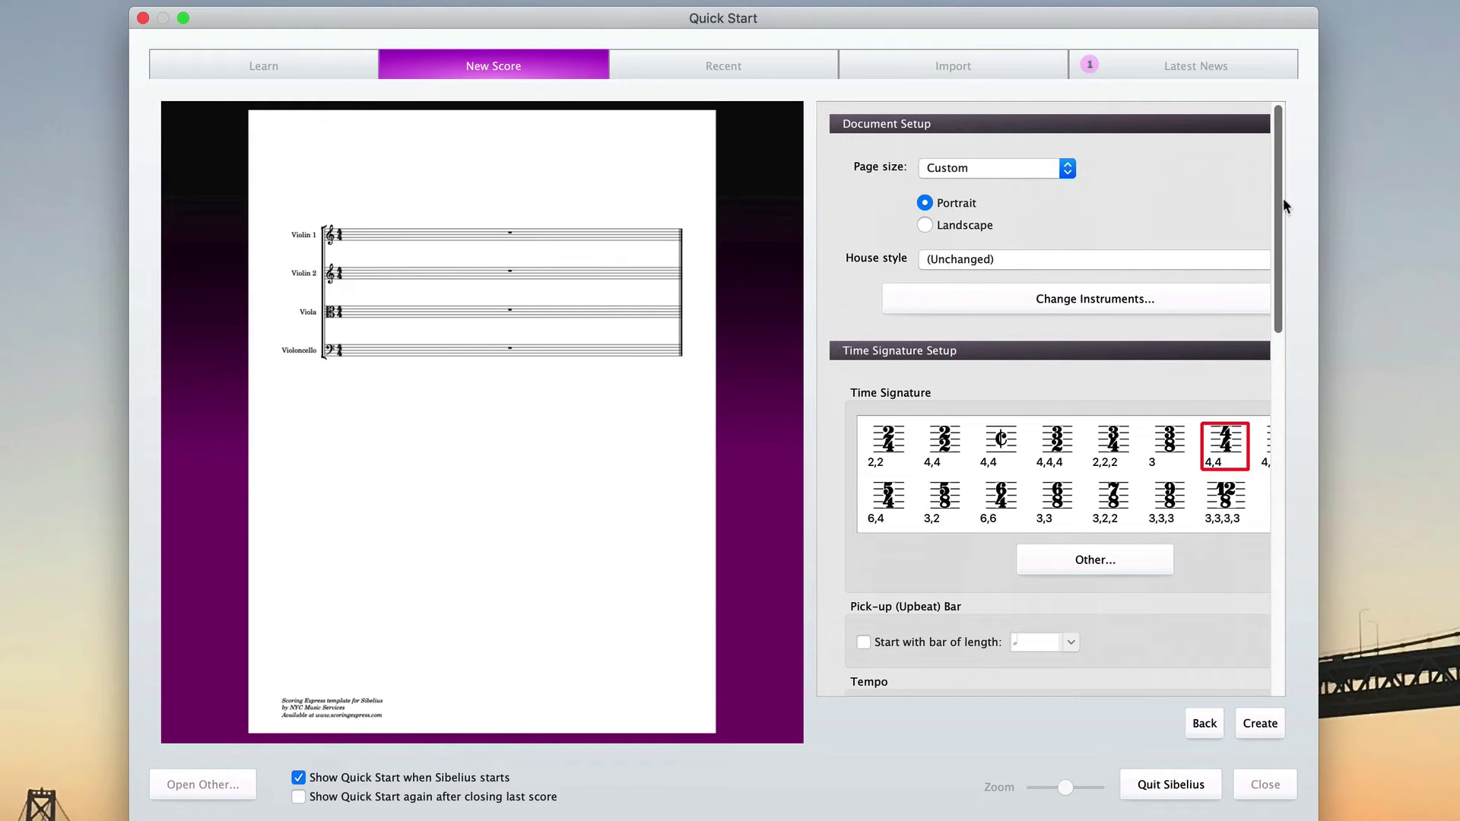
{"action": "left_click_drag", "start_coordinate": [1279, 204], "coordinate": [1270, 576]}
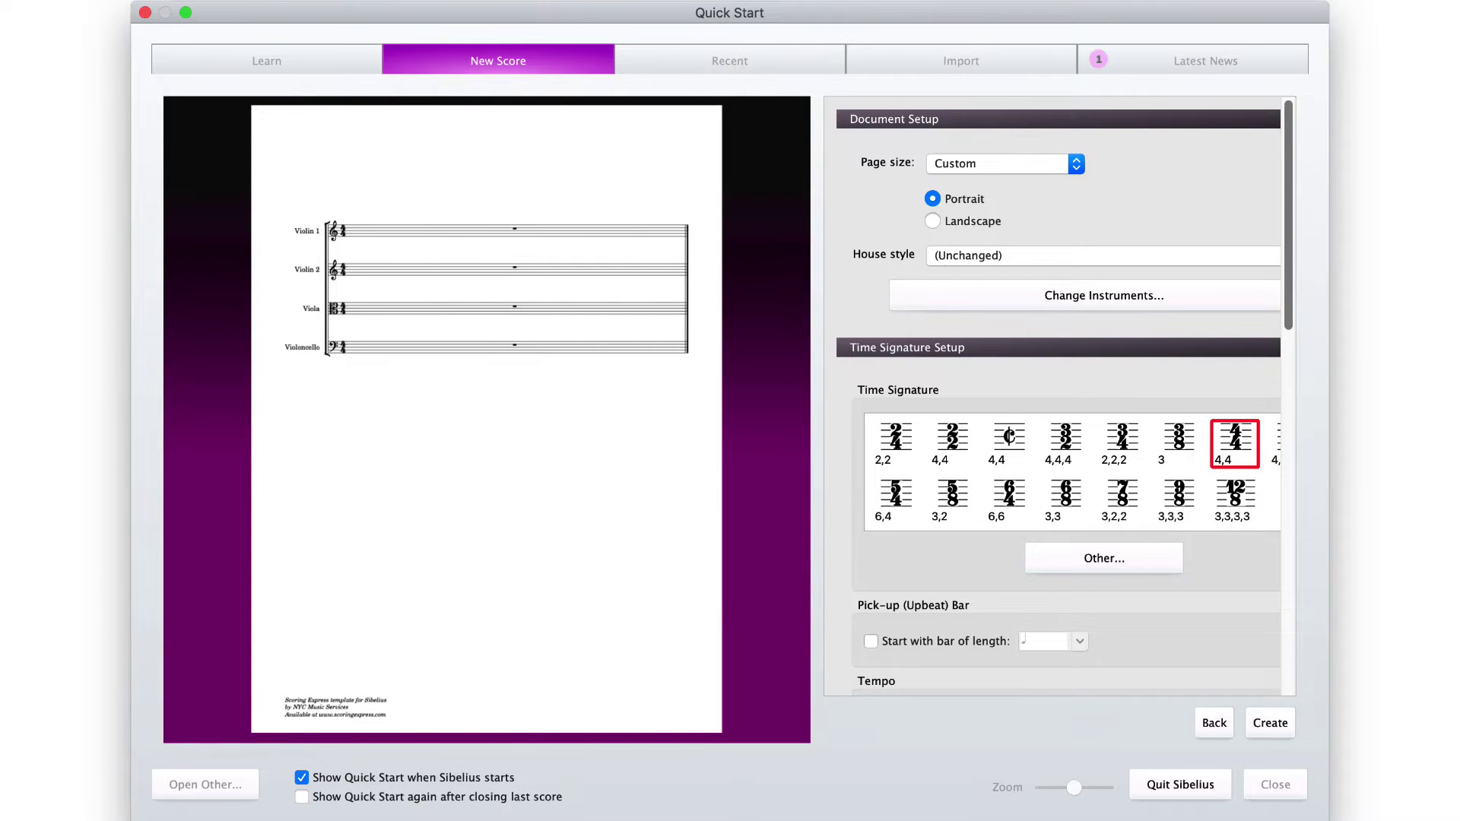
{"action": "scroll", "coordinate": [1060, 395], "scroll_direction": "down", "scroll_amount": 15}
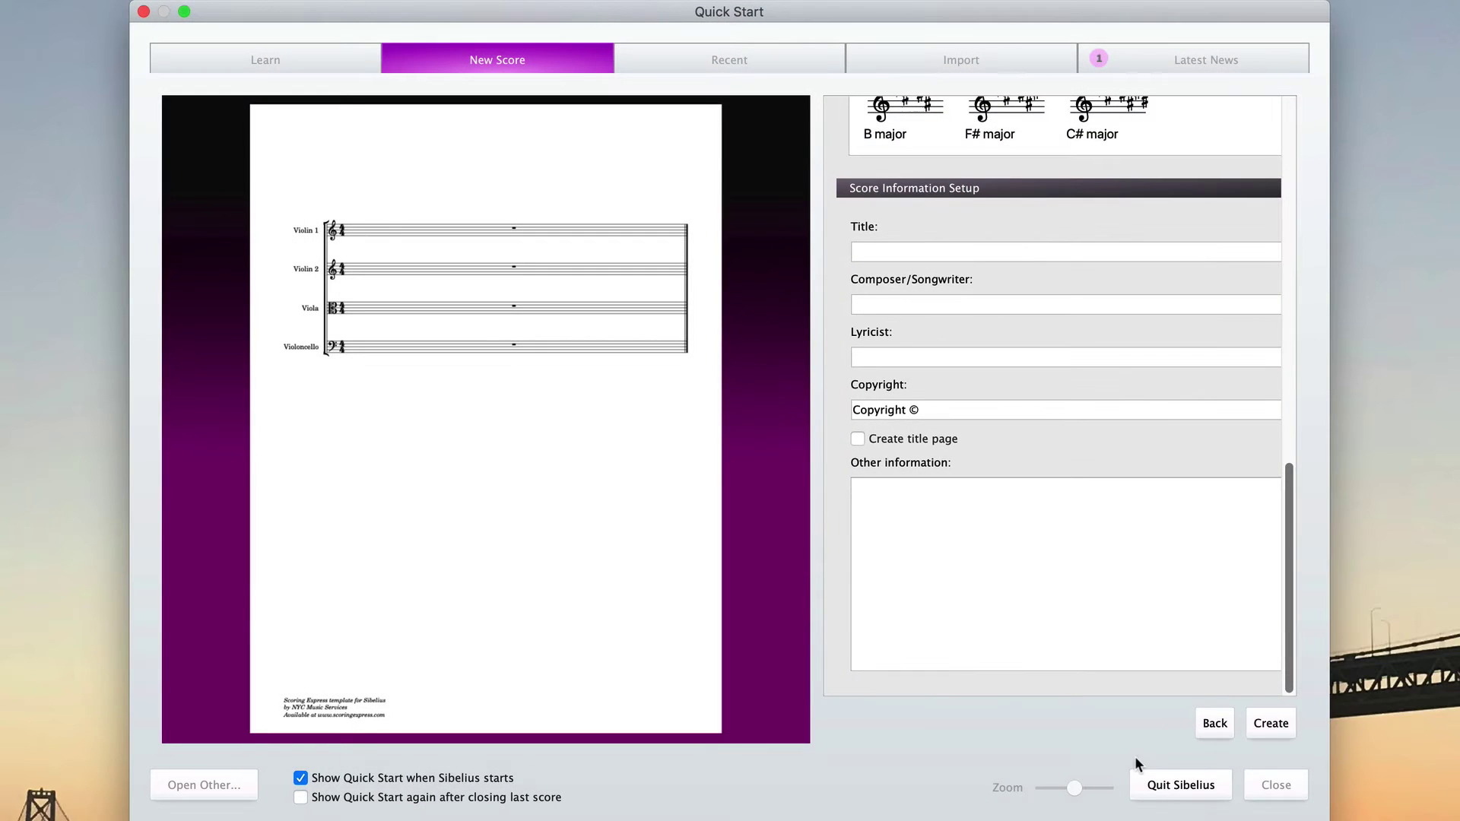
{"action": "left_click", "coordinate": [1266, 727]}
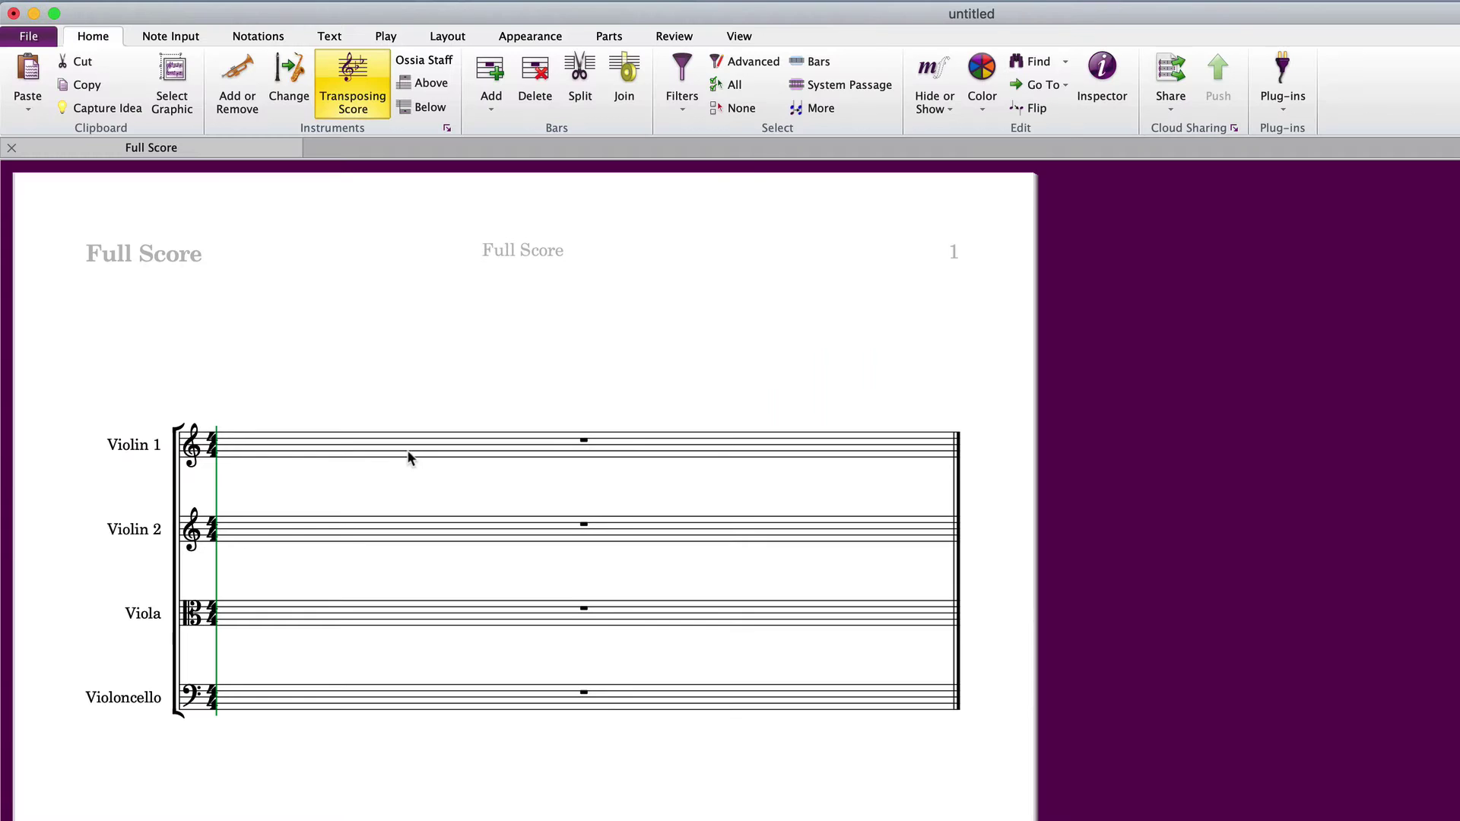
Add a Title text object containing the title wildcard above the first bar of the new score.
{"action": "left_click", "coordinate": [407, 455]}
{"action": "left_click", "coordinate": [334, 36]}
{"action": "left_click", "coordinate": [719, 106]}
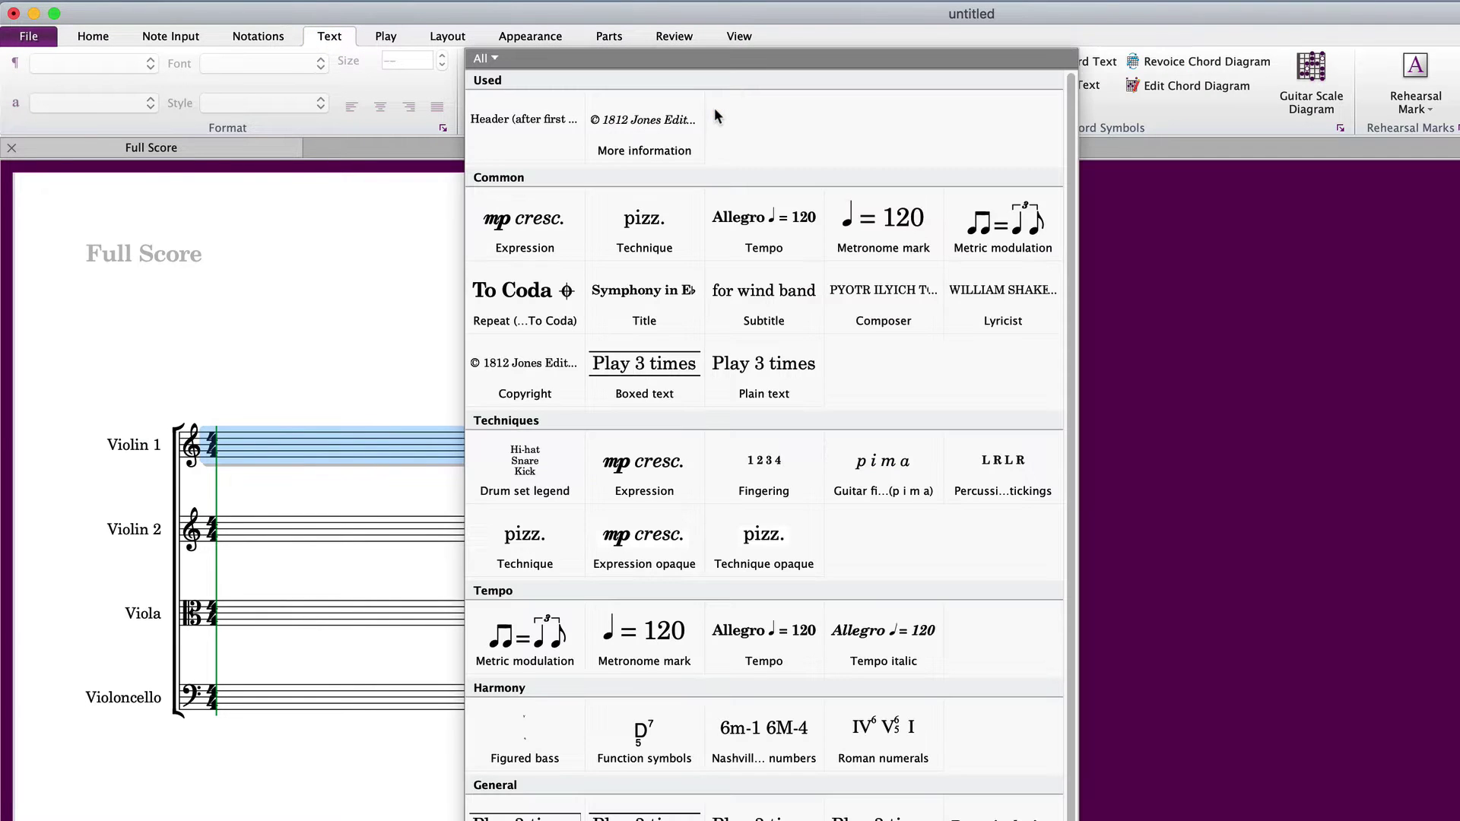
{"action": "left_click", "coordinate": [649, 243]}
{"action": "right_click", "coordinate": [645, 298]}
{"action": "left_click", "coordinate": [659, 305]}
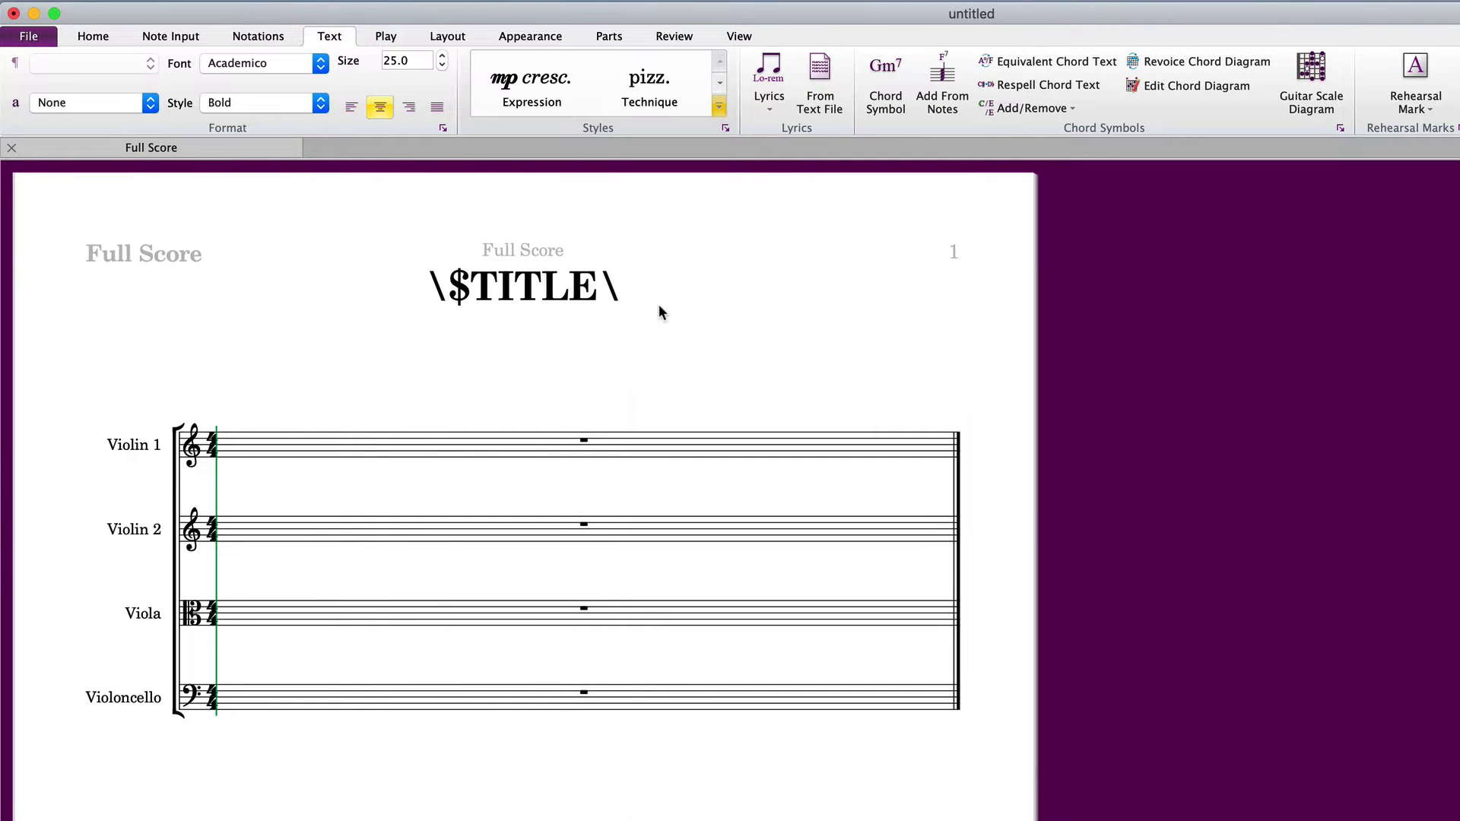
{"action": "key", "text": "Escape"}
Set the score information title to "My Quartet" and return to the score.
{"action": "left_click", "coordinate": [29, 36]}
{"action": "left_click", "coordinate": [288, 183]}
{"action": "type", "text": "My Quartet"}
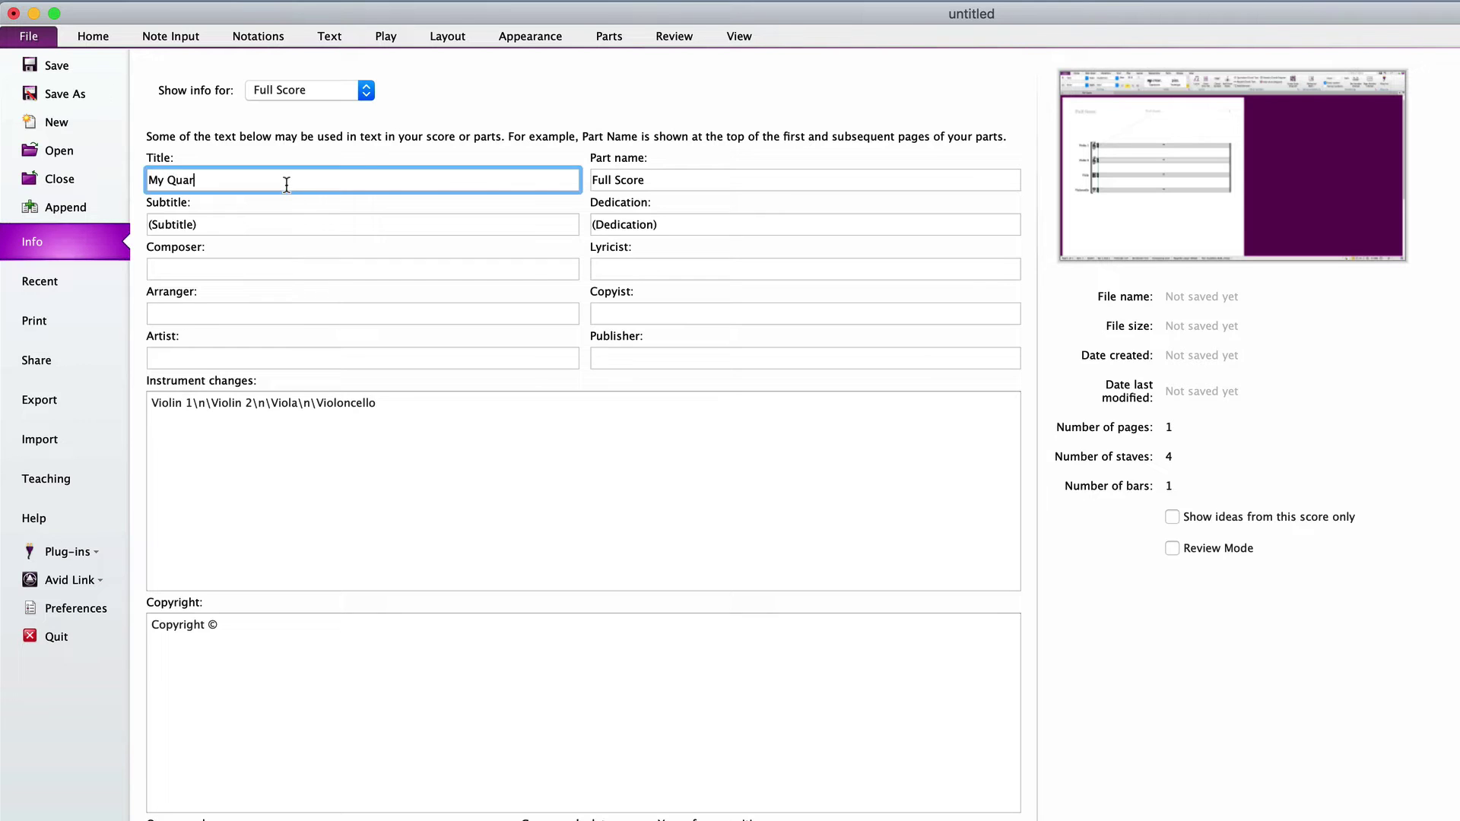
{"action": "left_click", "coordinate": [94, 37]}
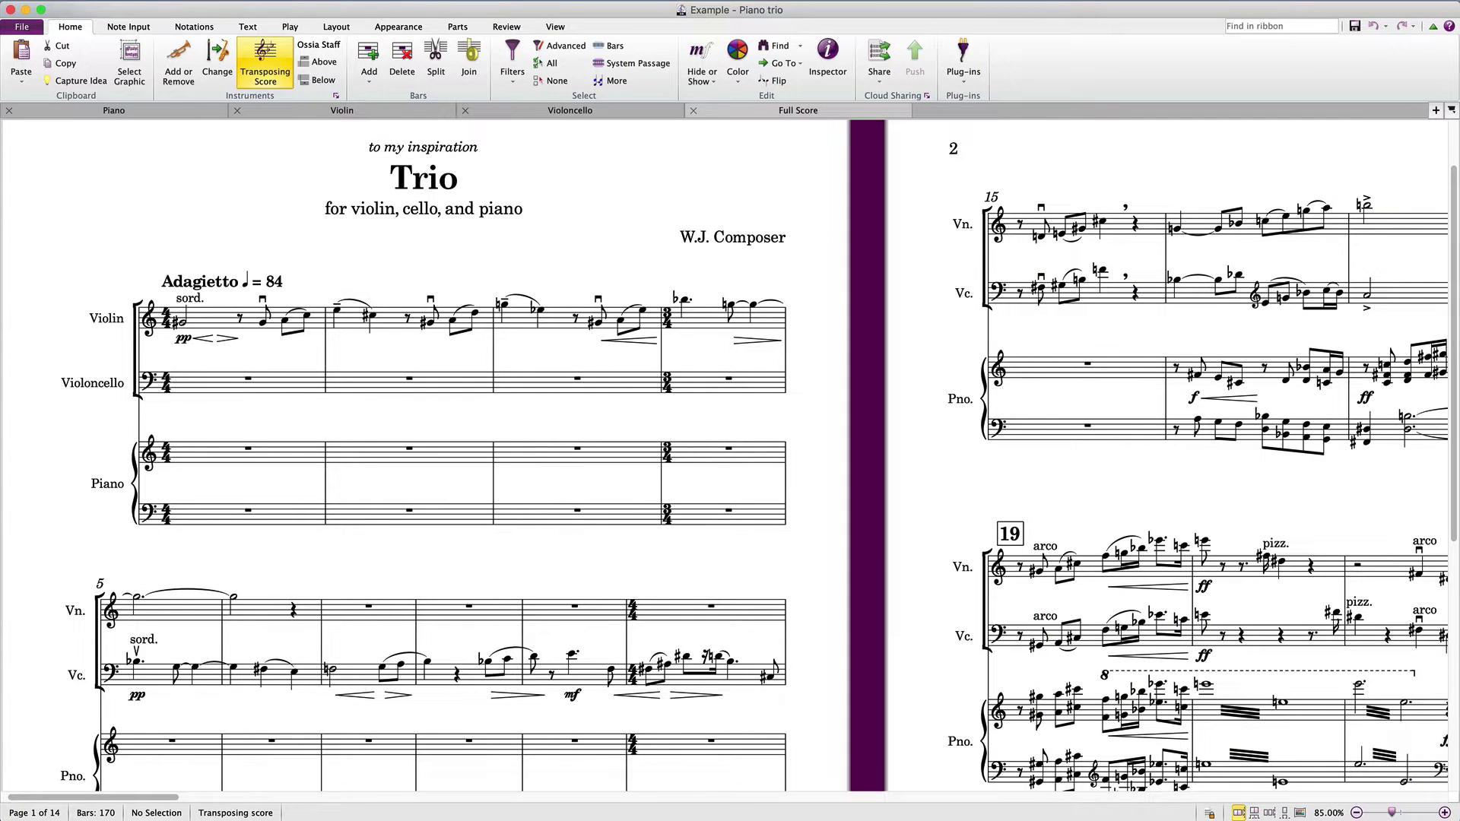
Look through the Violin, Violoncello and Piano parts of the Piano trio example score.
{"action": "key", "text": "w"}
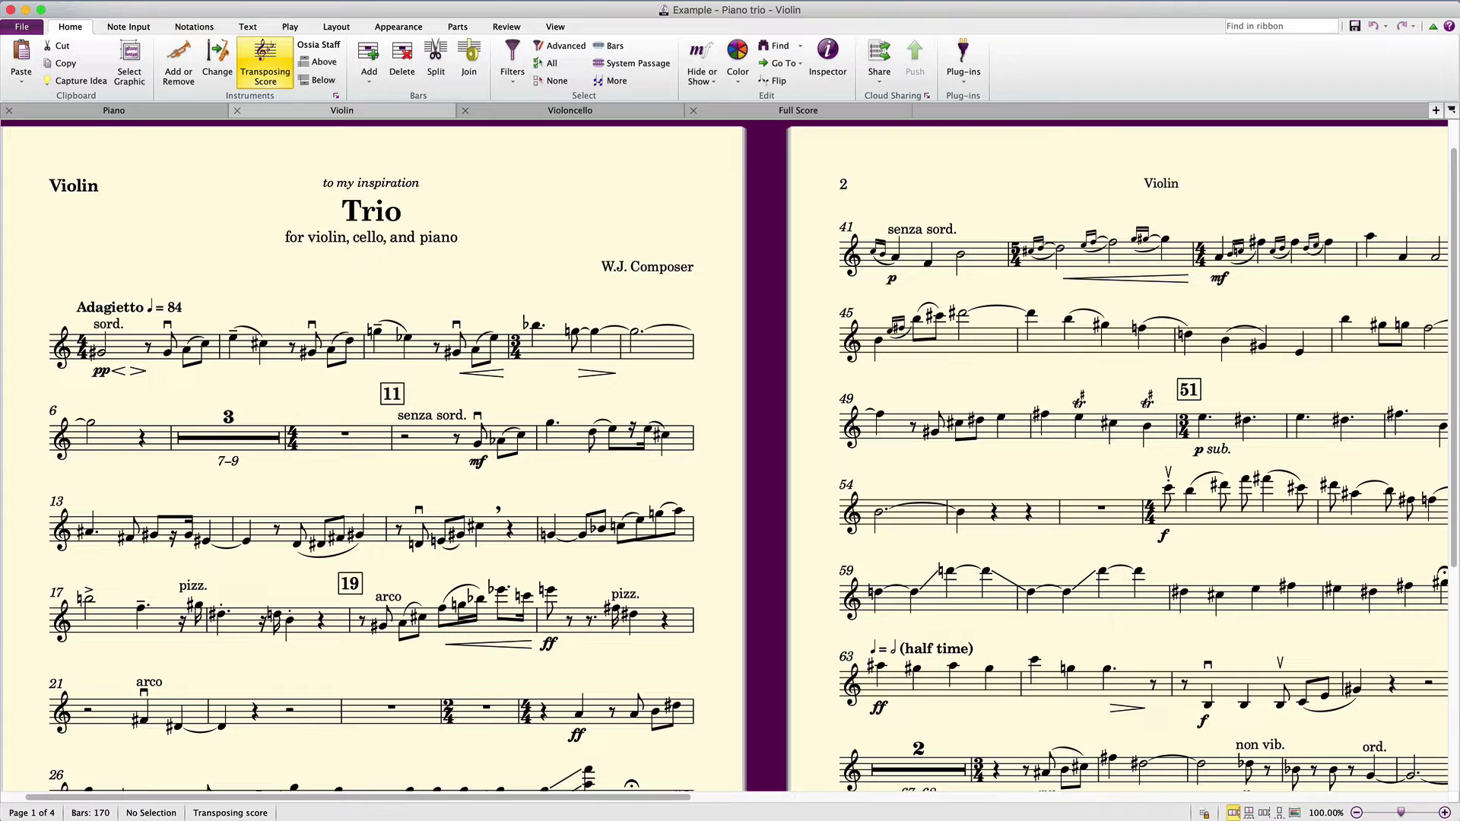
{"action": "key", "text": "super+alt+Tab"}
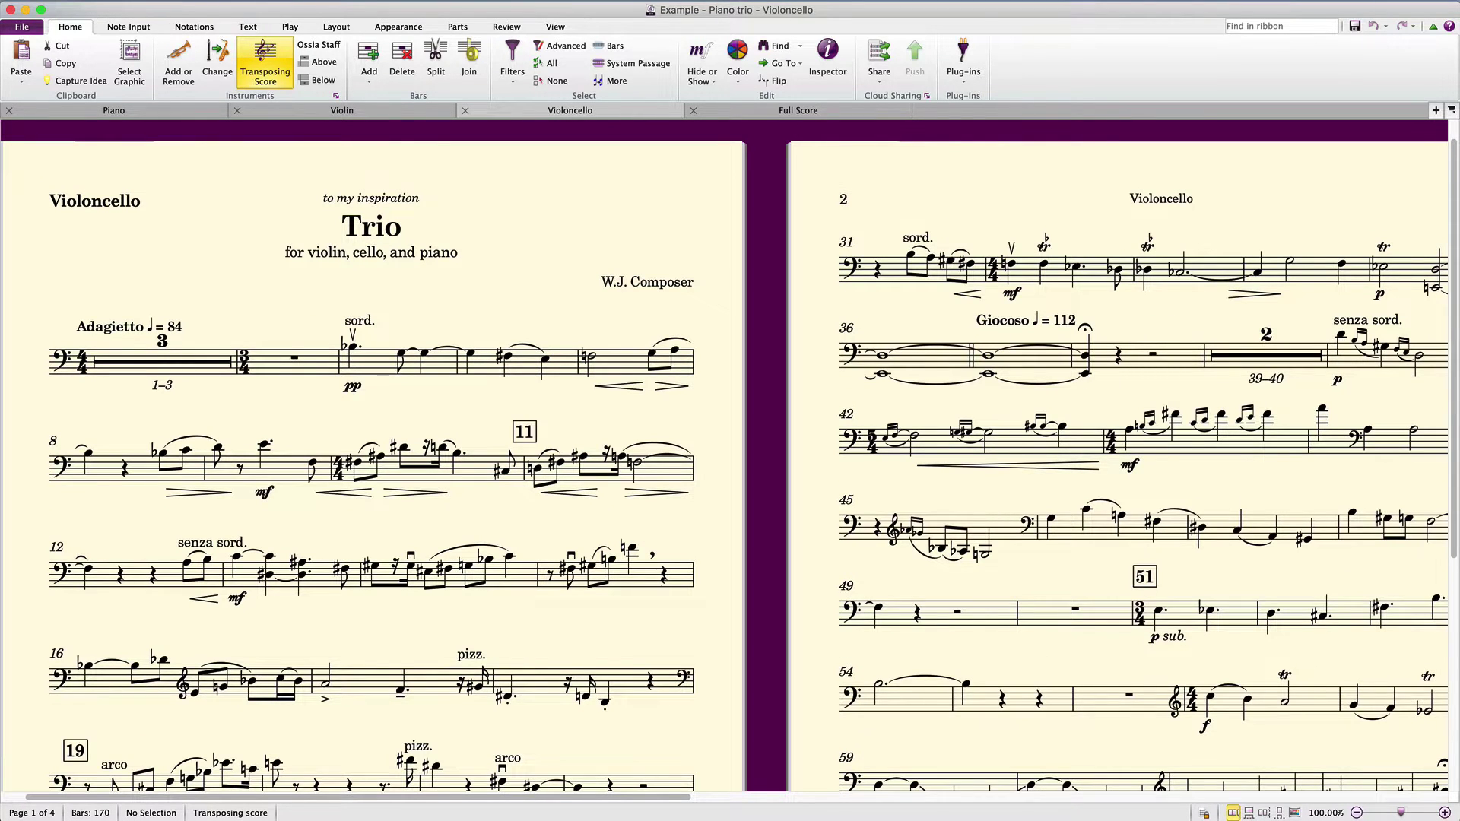
{"action": "key", "text": "super+alt+Tab"}
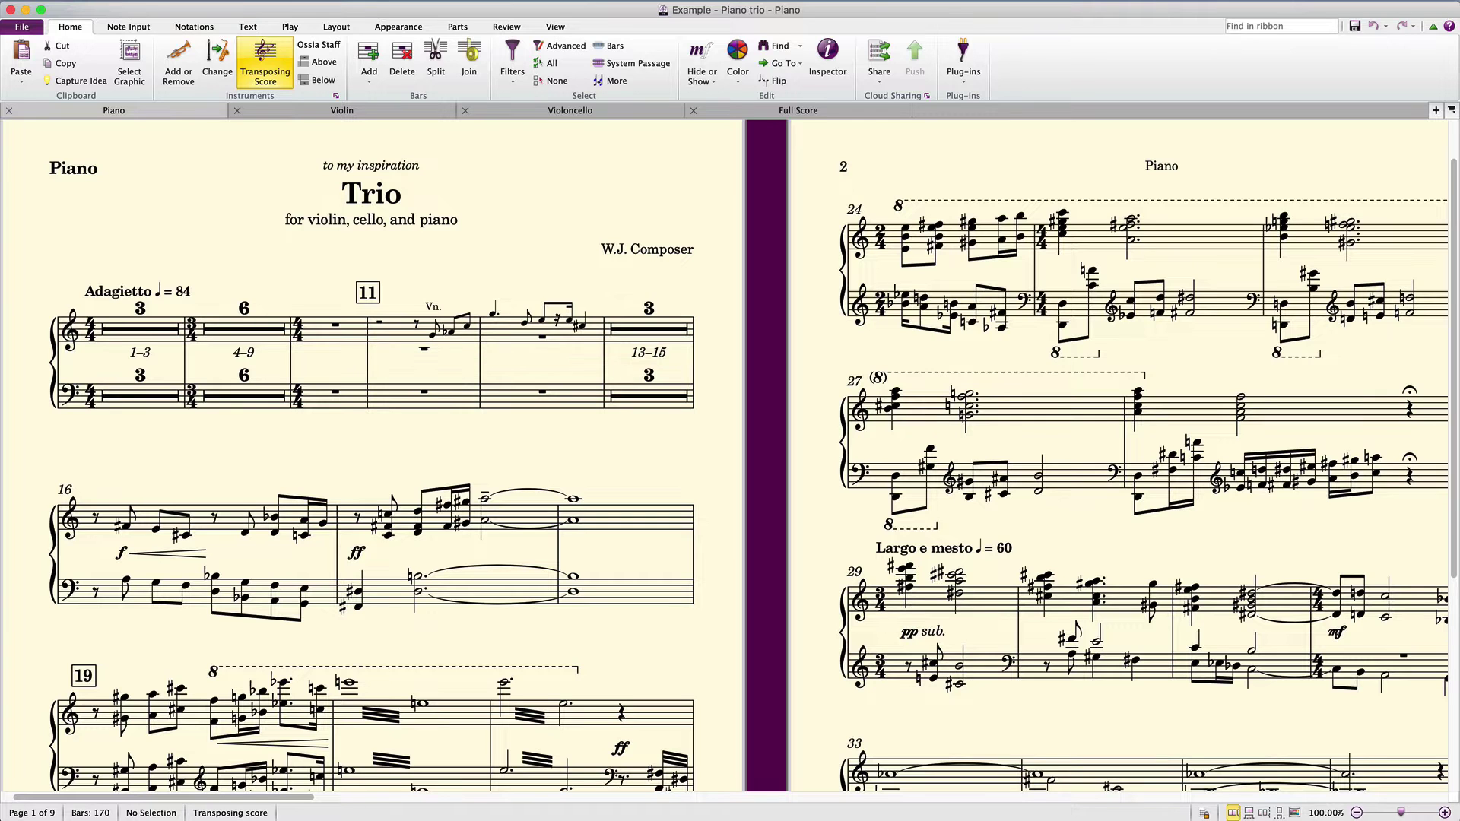
{"action": "key", "text": "super+alt+Tab"}
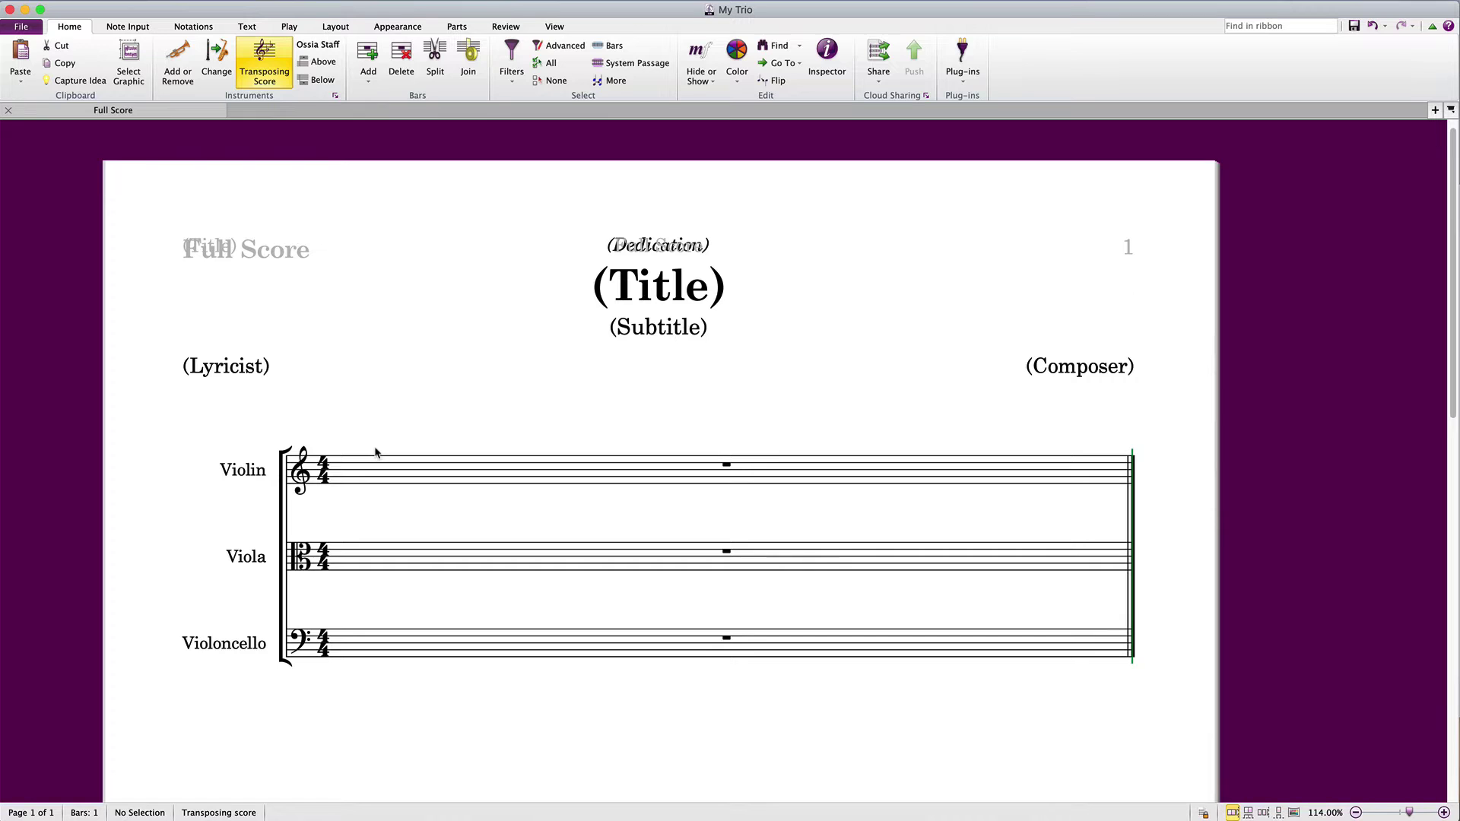
Change the Violin staff's instrument to Flute in My Trio, then check its part and return to the full score.
{"action": "left_click", "coordinate": [382, 465]}
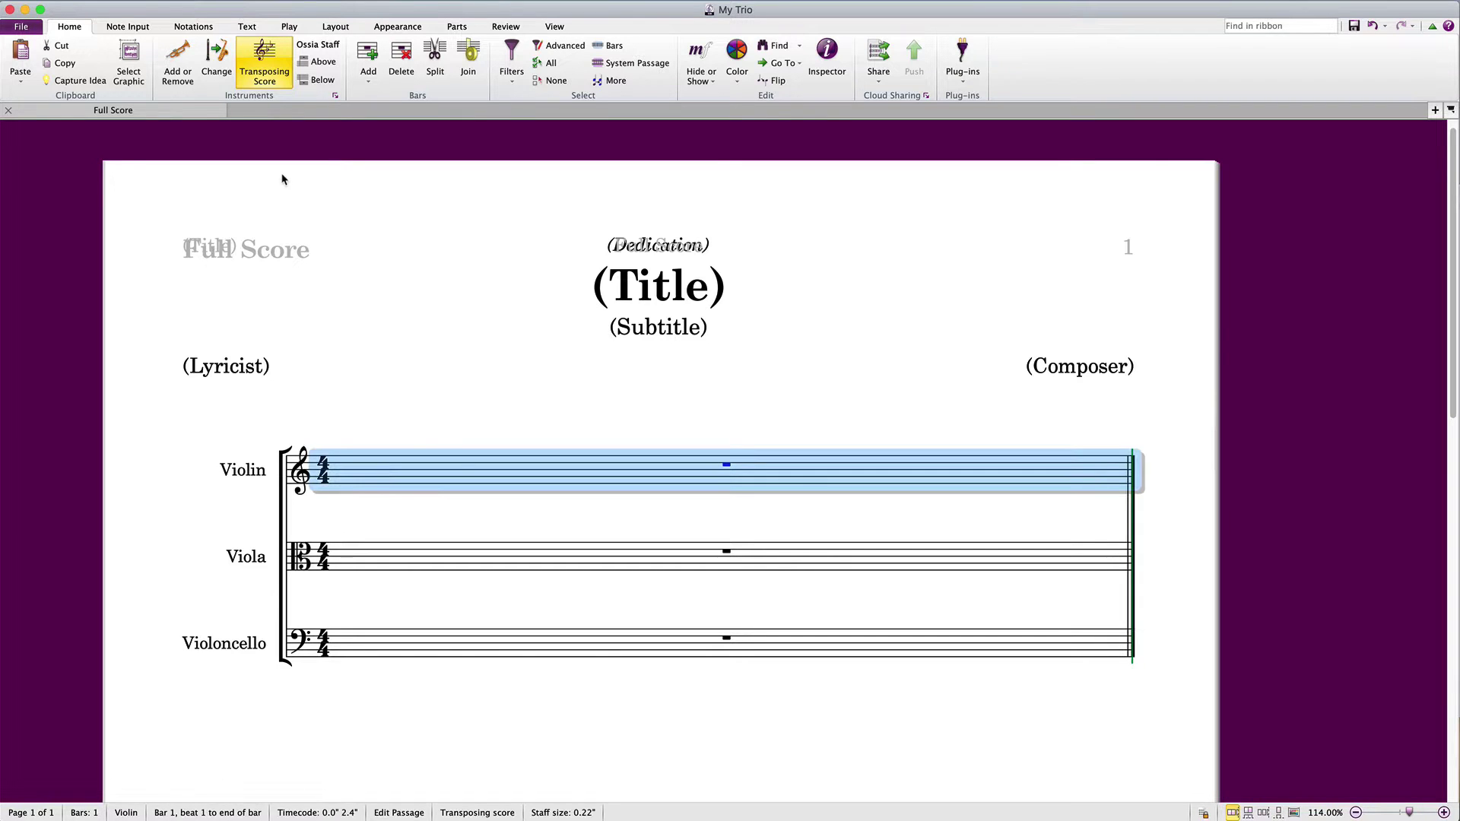
{"action": "left_click", "coordinate": [225, 64]}
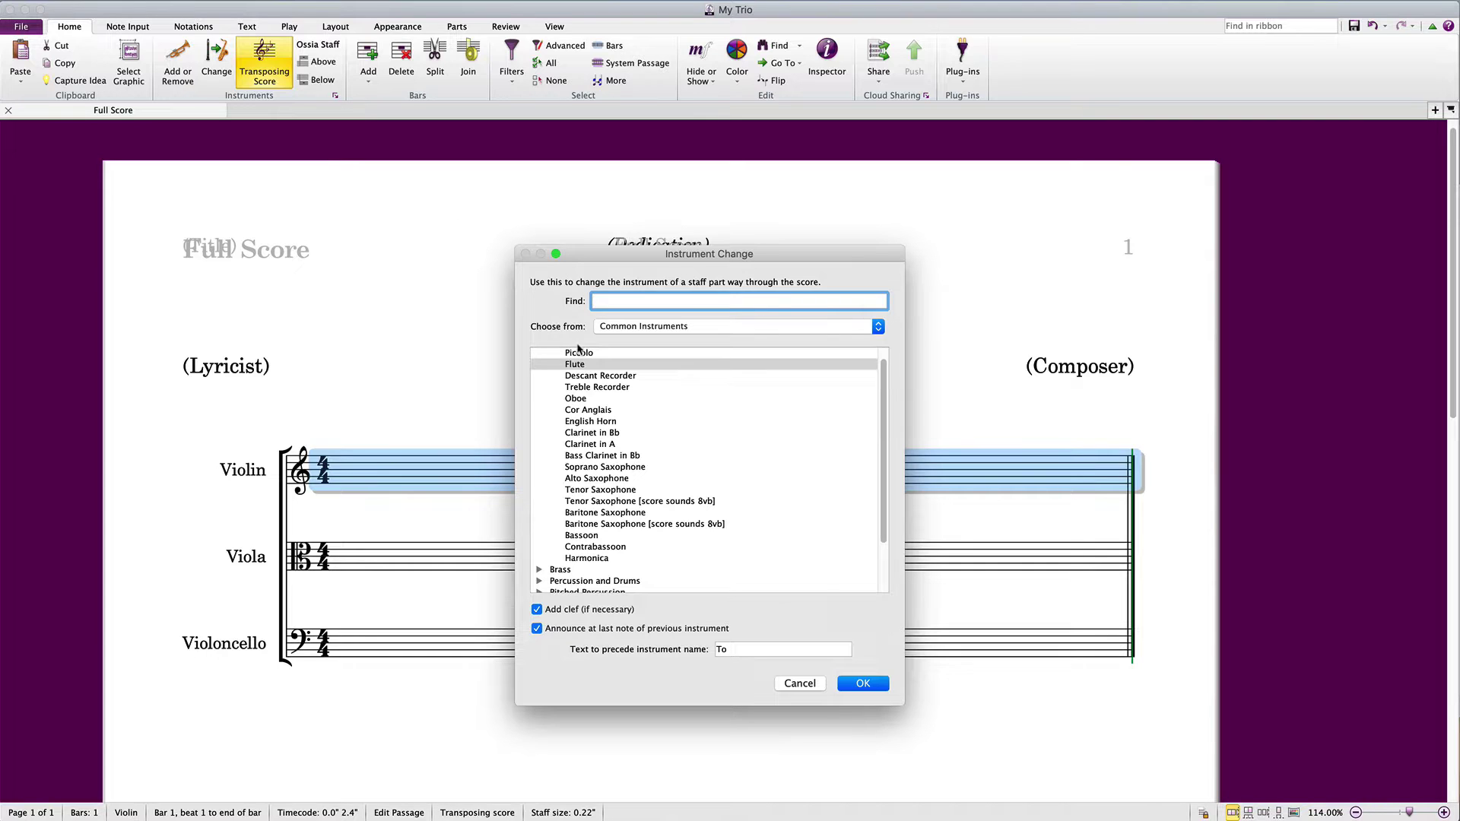
{"action": "left_click", "coordinate": [583, 365]}
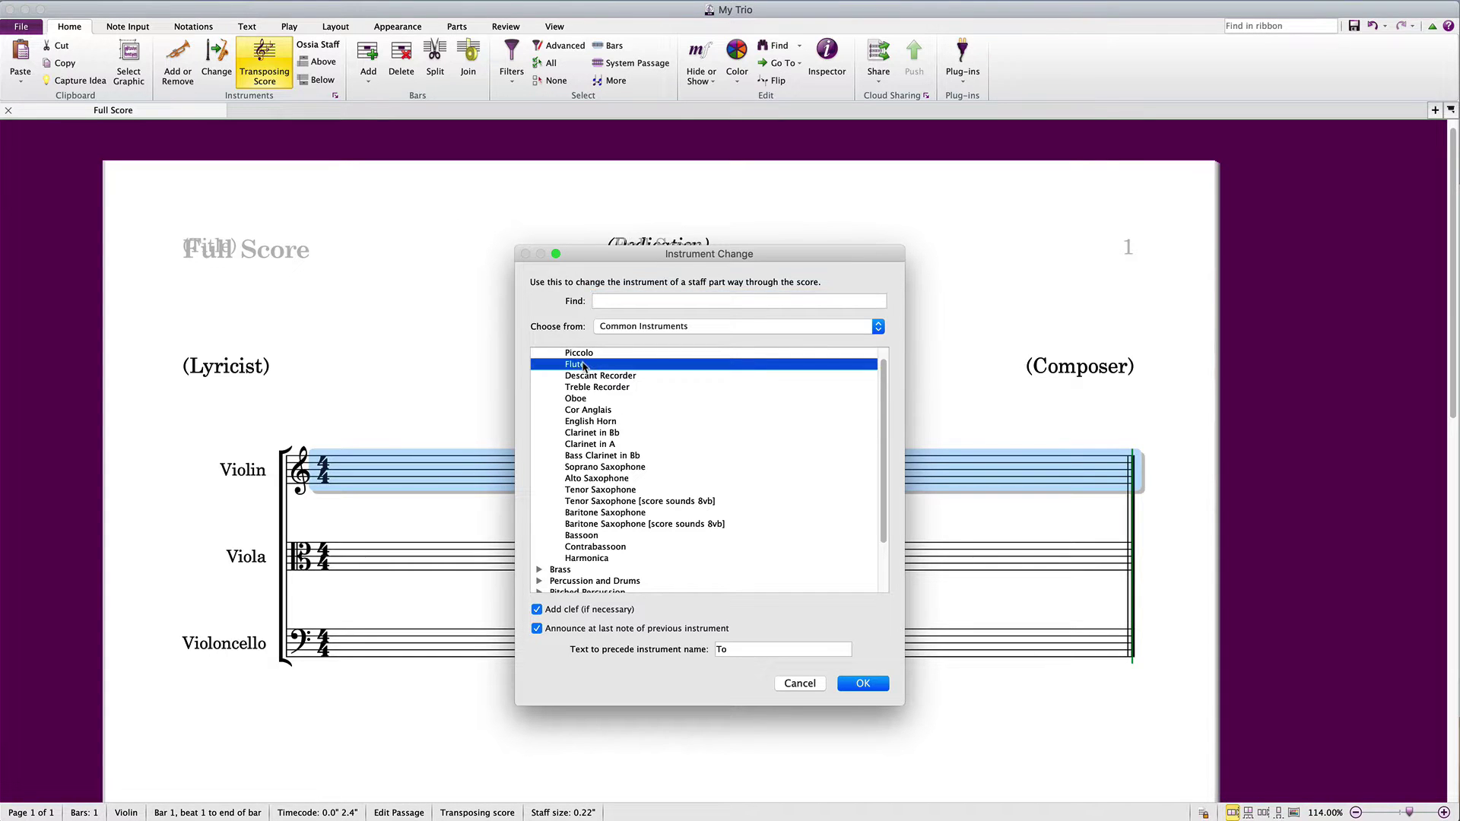
{"action": "left_click", "coordinate": [862, 684]}
{"action": "key", "text": "w"}
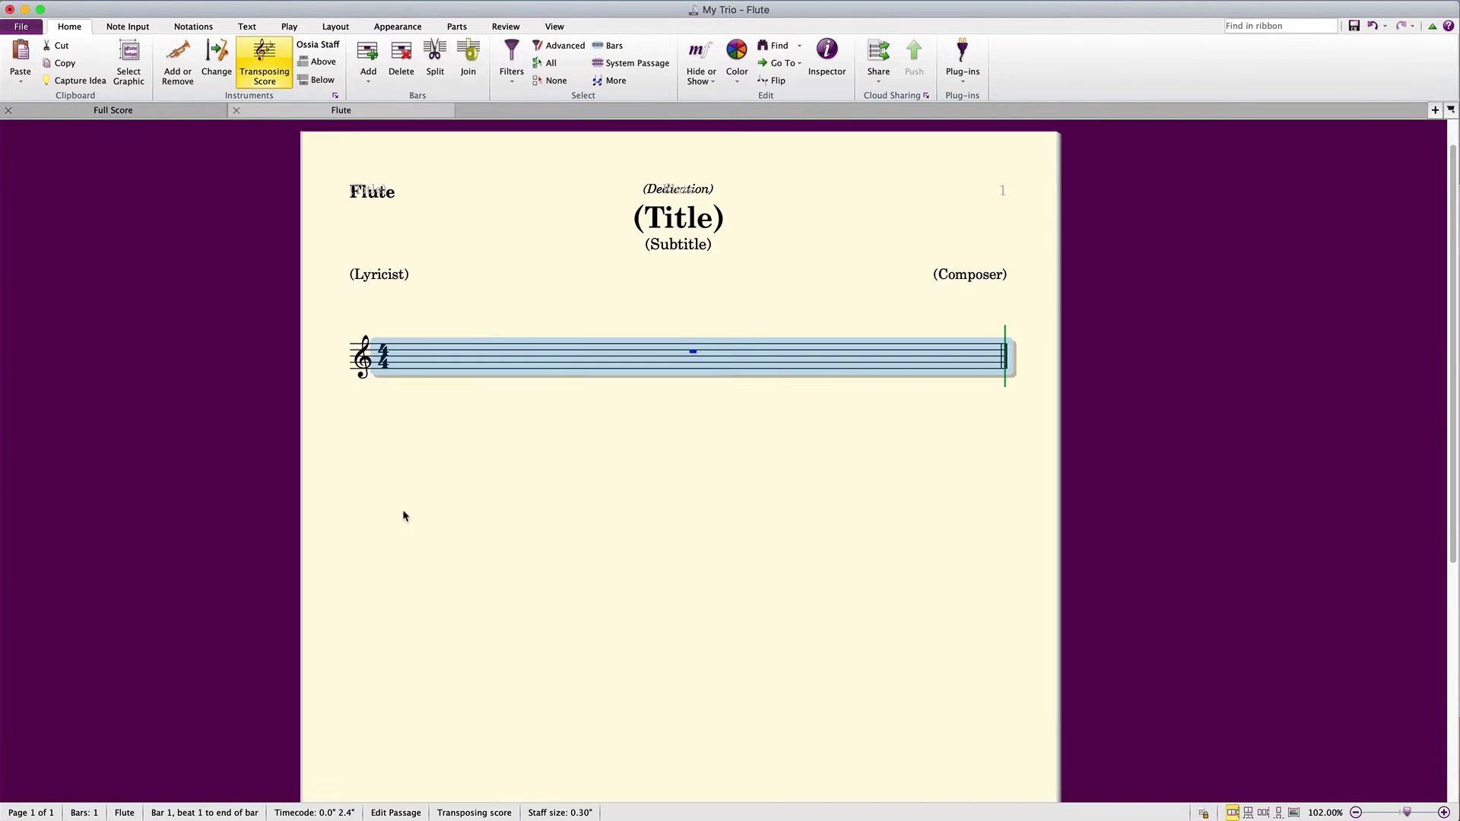
{"action": "key", "text": "w"}
{"action": "key", "text": "Escape"}
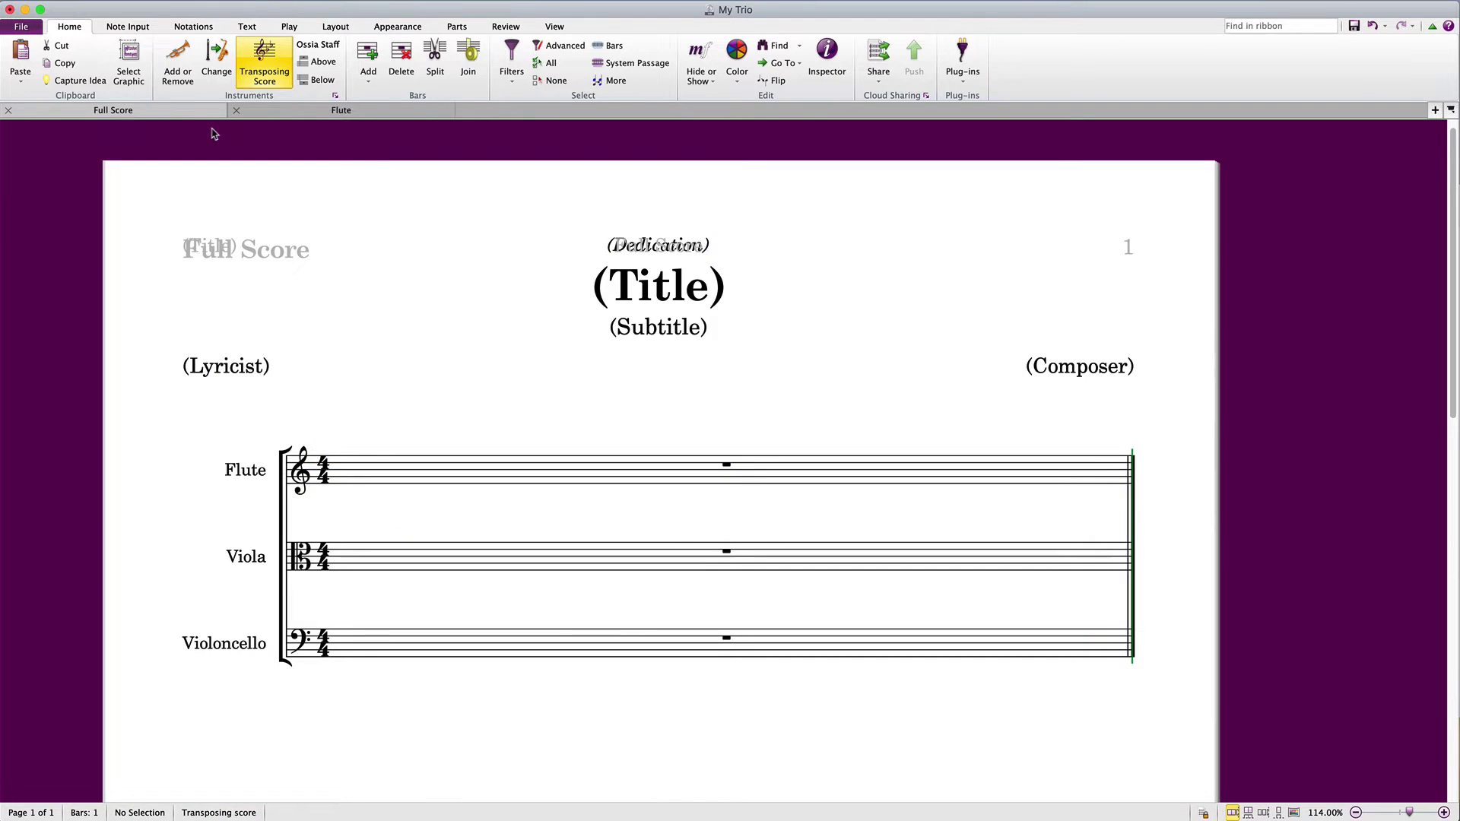
Add a Contrabass from the Strings family to the score and open its part.
{"action": "left_click", "coordinate": [176, 76]}
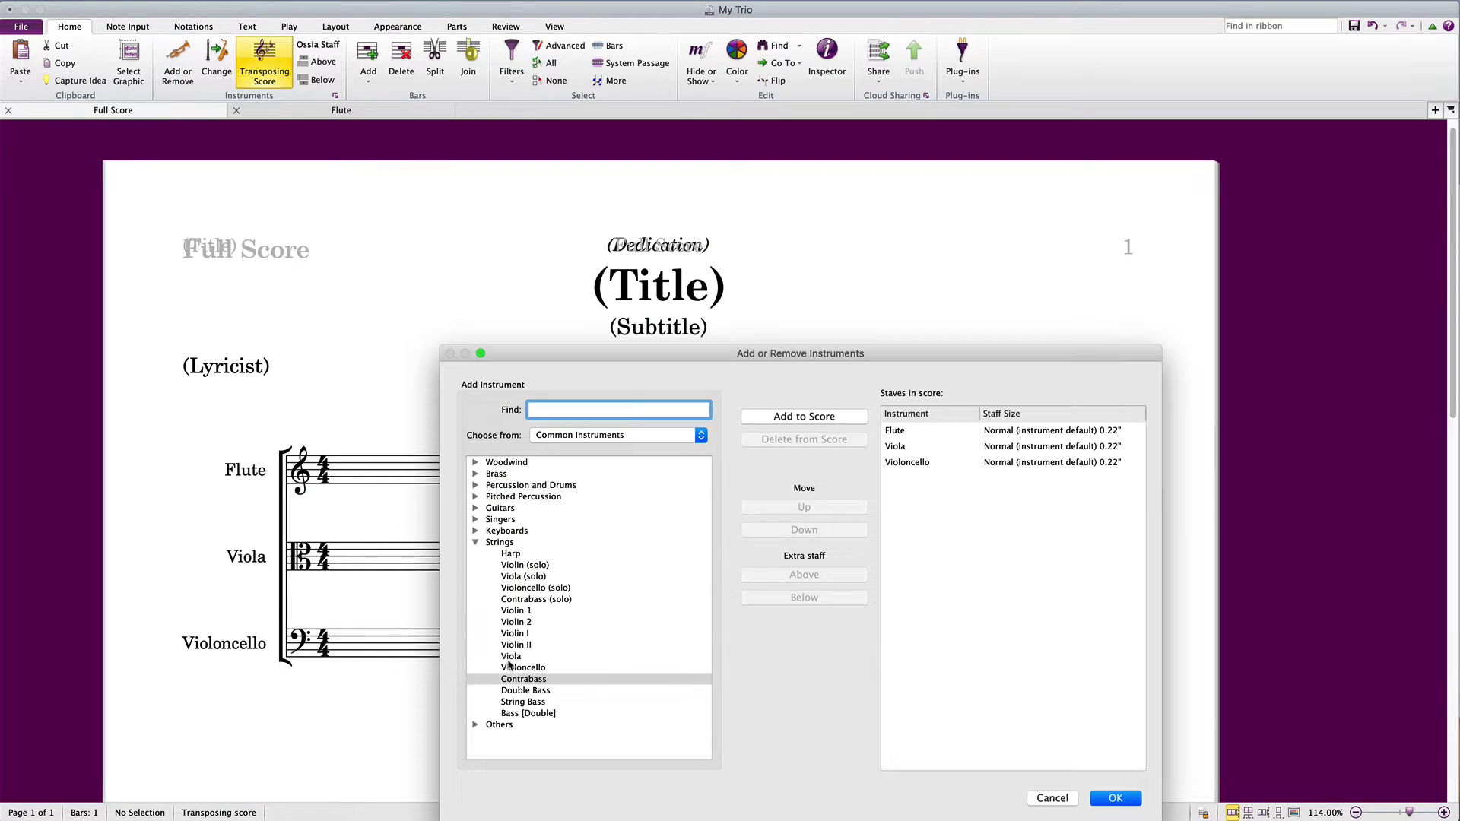
{"action": "left_click", "coordinate": [512, 679]}
{"action": "left_click", "coordinate": [791, 421]}
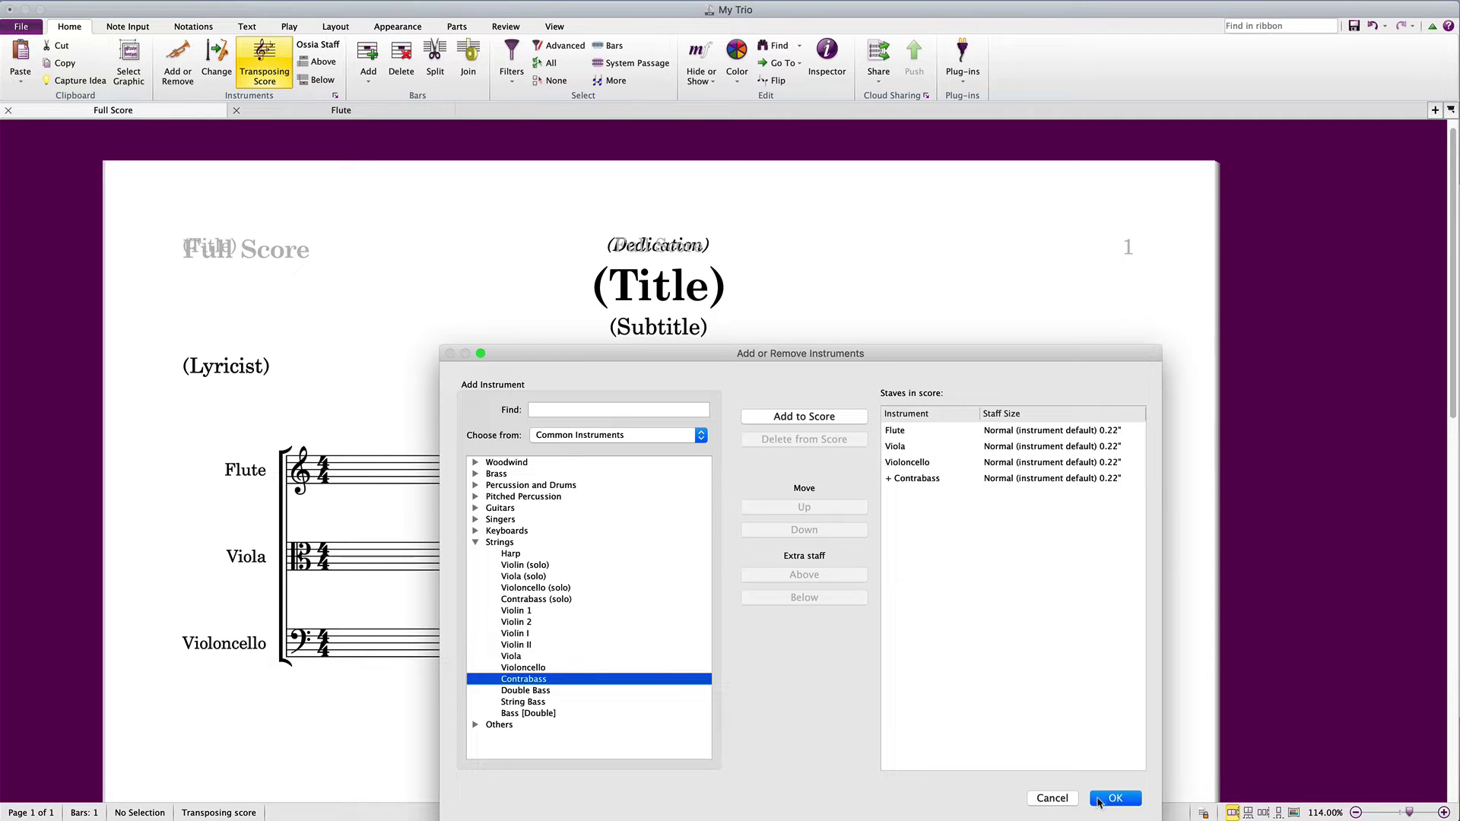
{"action": "left_click", "coordinate": [1100, 800]}
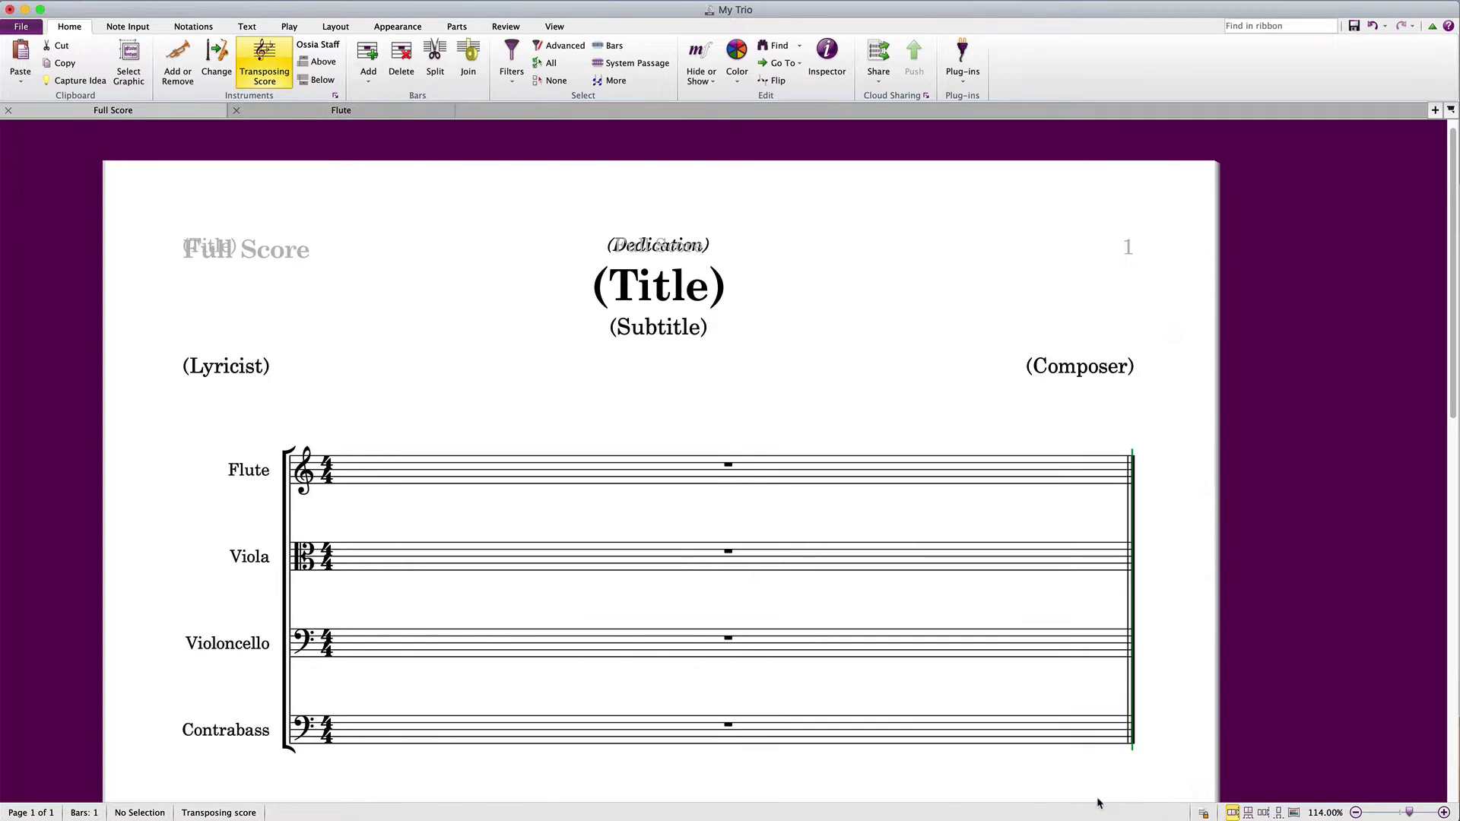
{"action": "left_click", "coordinate": [1021, 736]}
{"action": "key", "text": "w"}
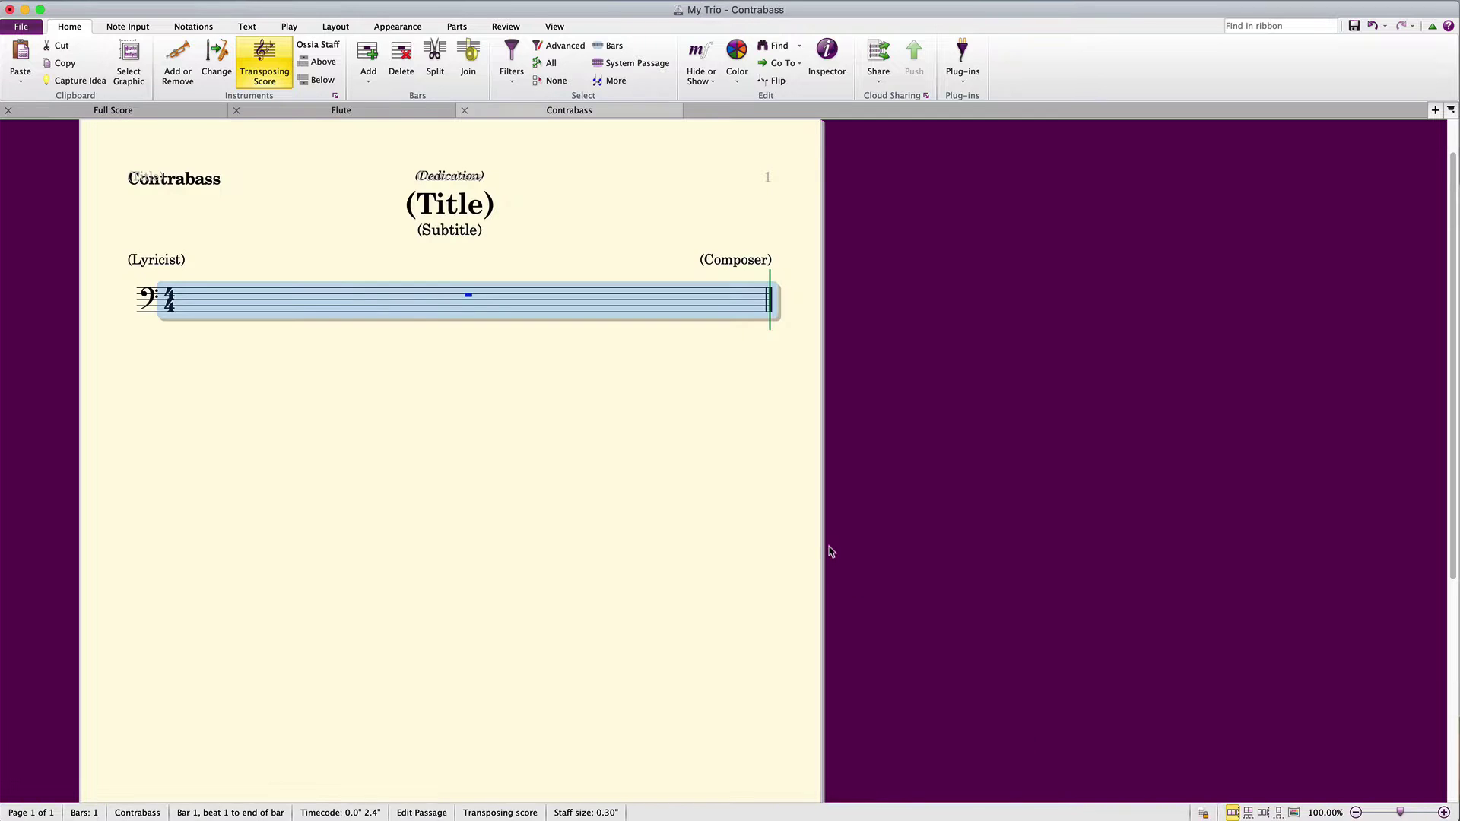
Import the "SE Chamber – Parts" house style into all open parts of My Trio through Multiple Part Appearance.
{"action": "left_click", "coordinate": [457, 26]}
{"action": "left_click", "coordinate": [217, 76]}
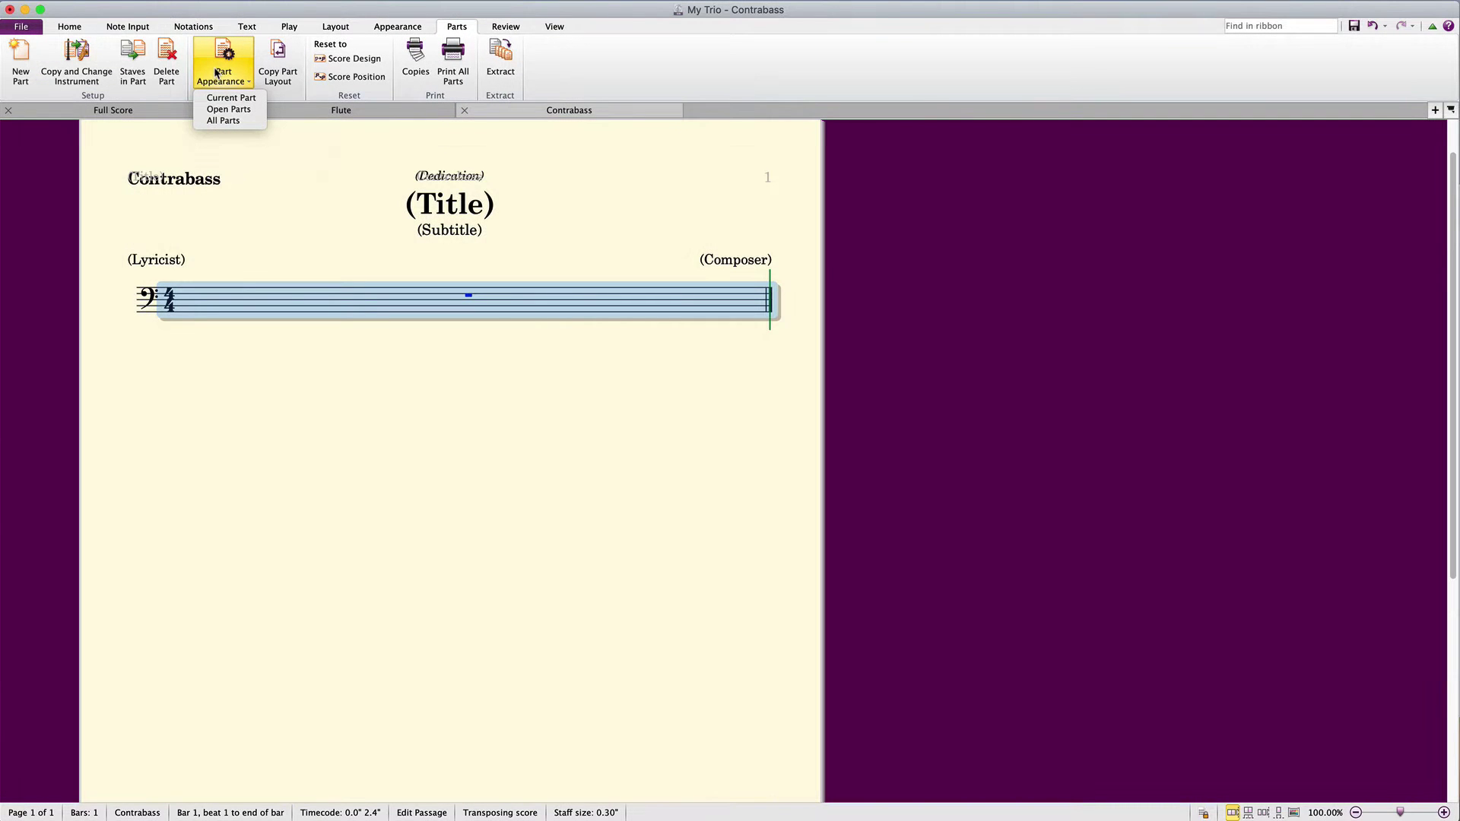
{"action": "left_click", "coordinate": [219, 110]}
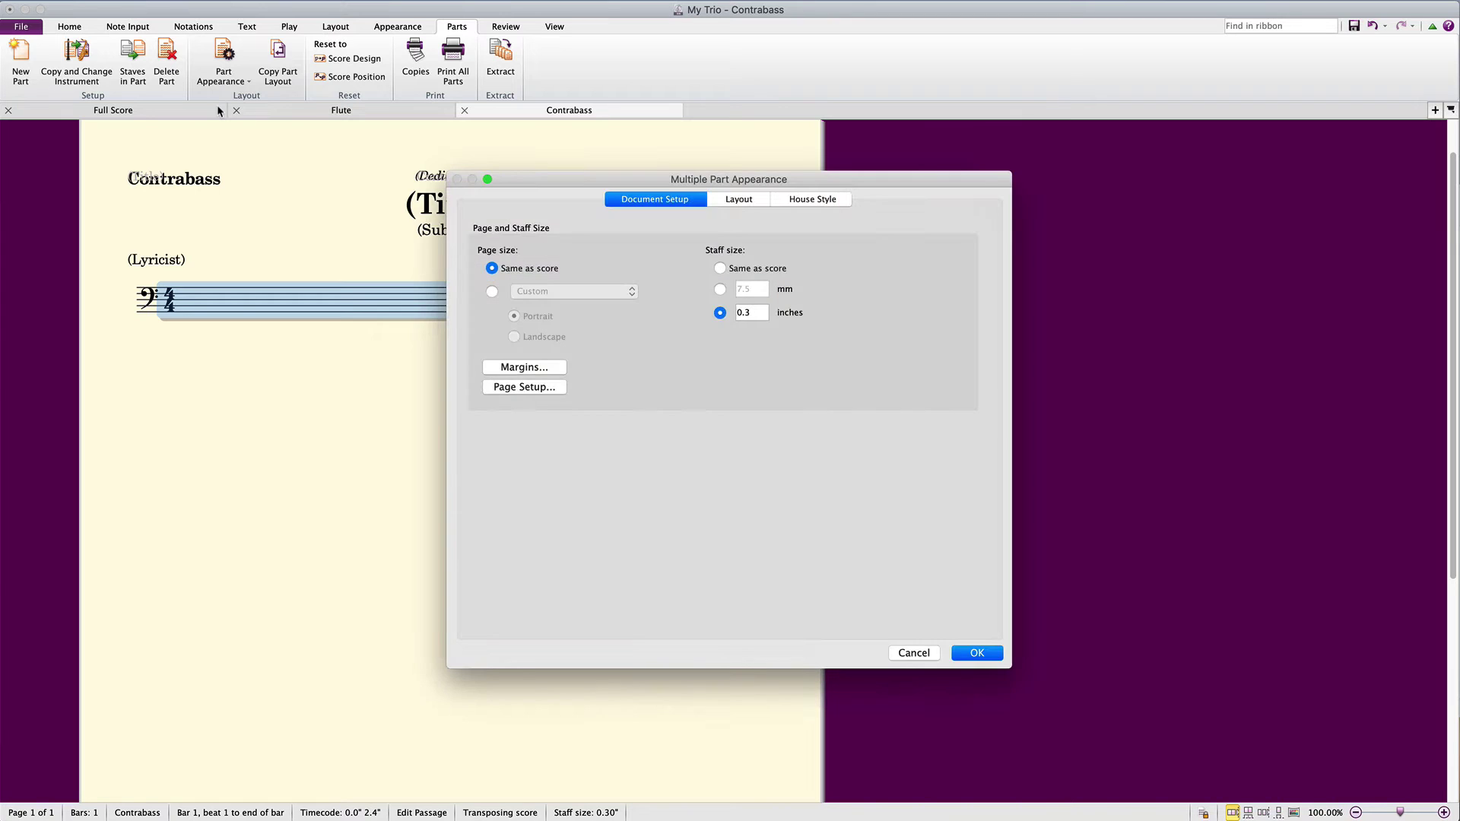
{"action": "left_click", "coordinate": [793, 204]}
{"action": "left_click", "coordinate": [612, 554]}
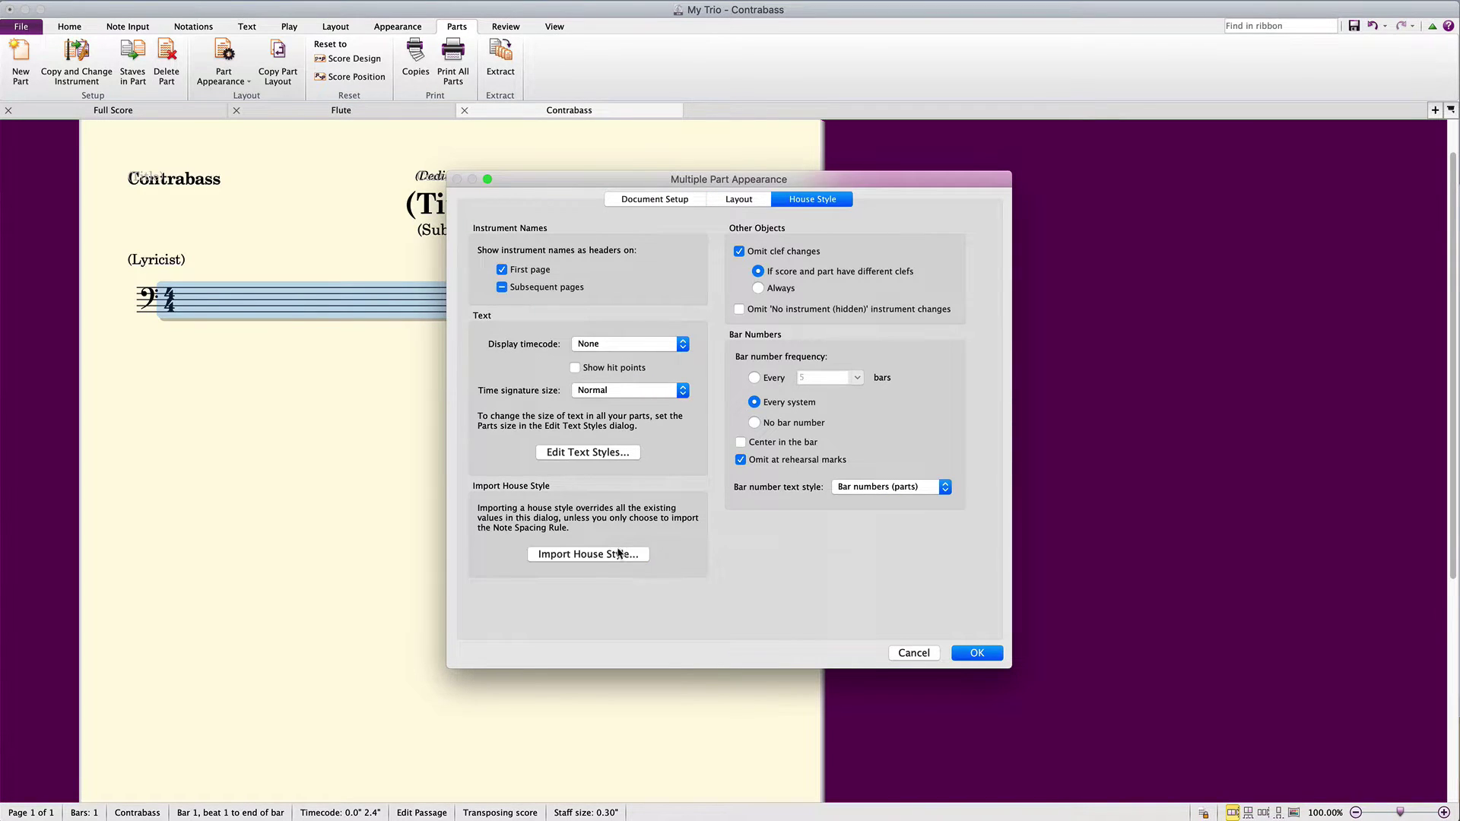
{"action": "left_click", "coordinate": [417, 328]}
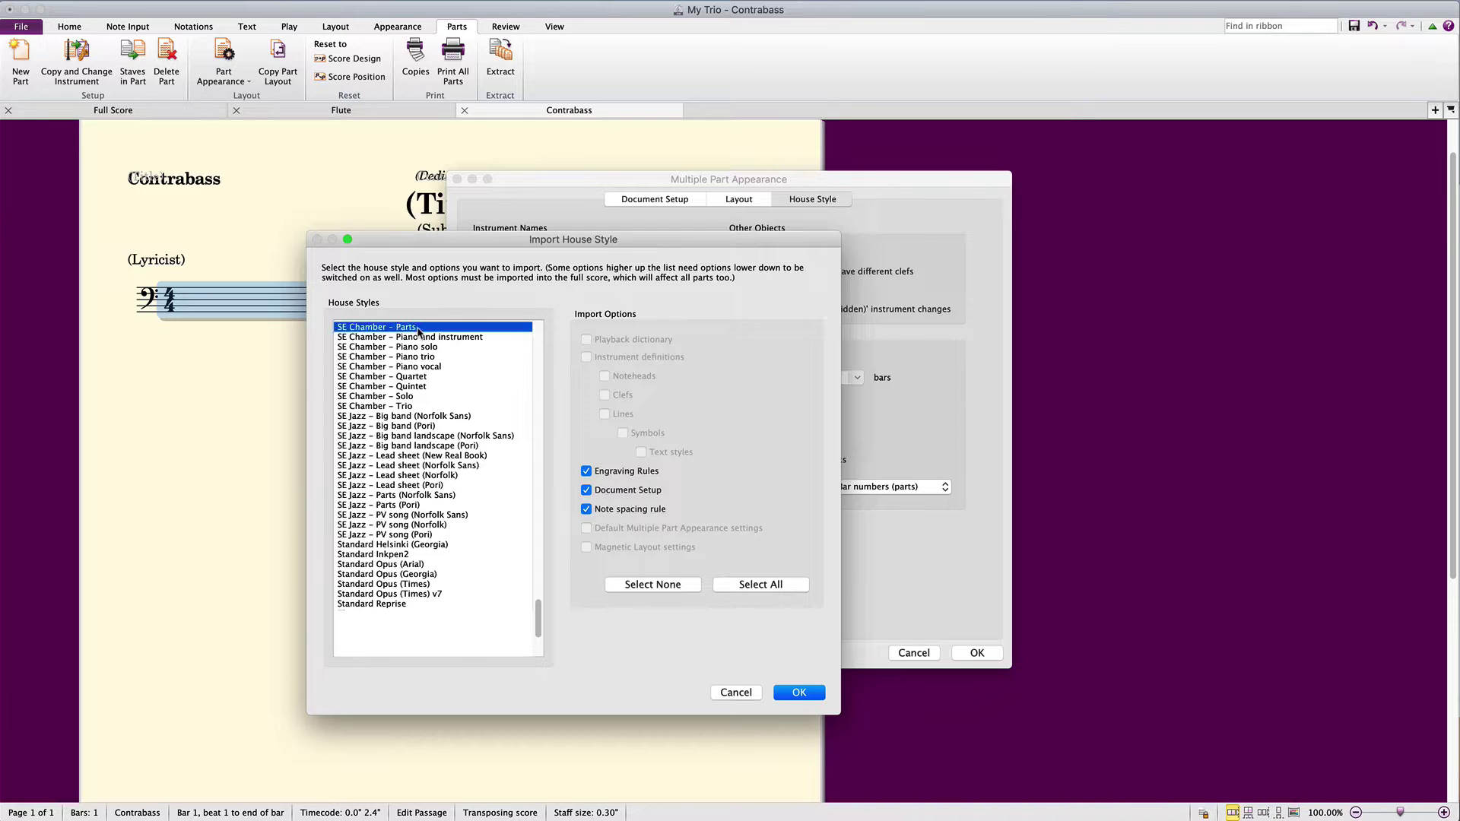
{"action": "left_click", "coordinate": [798, 693]}
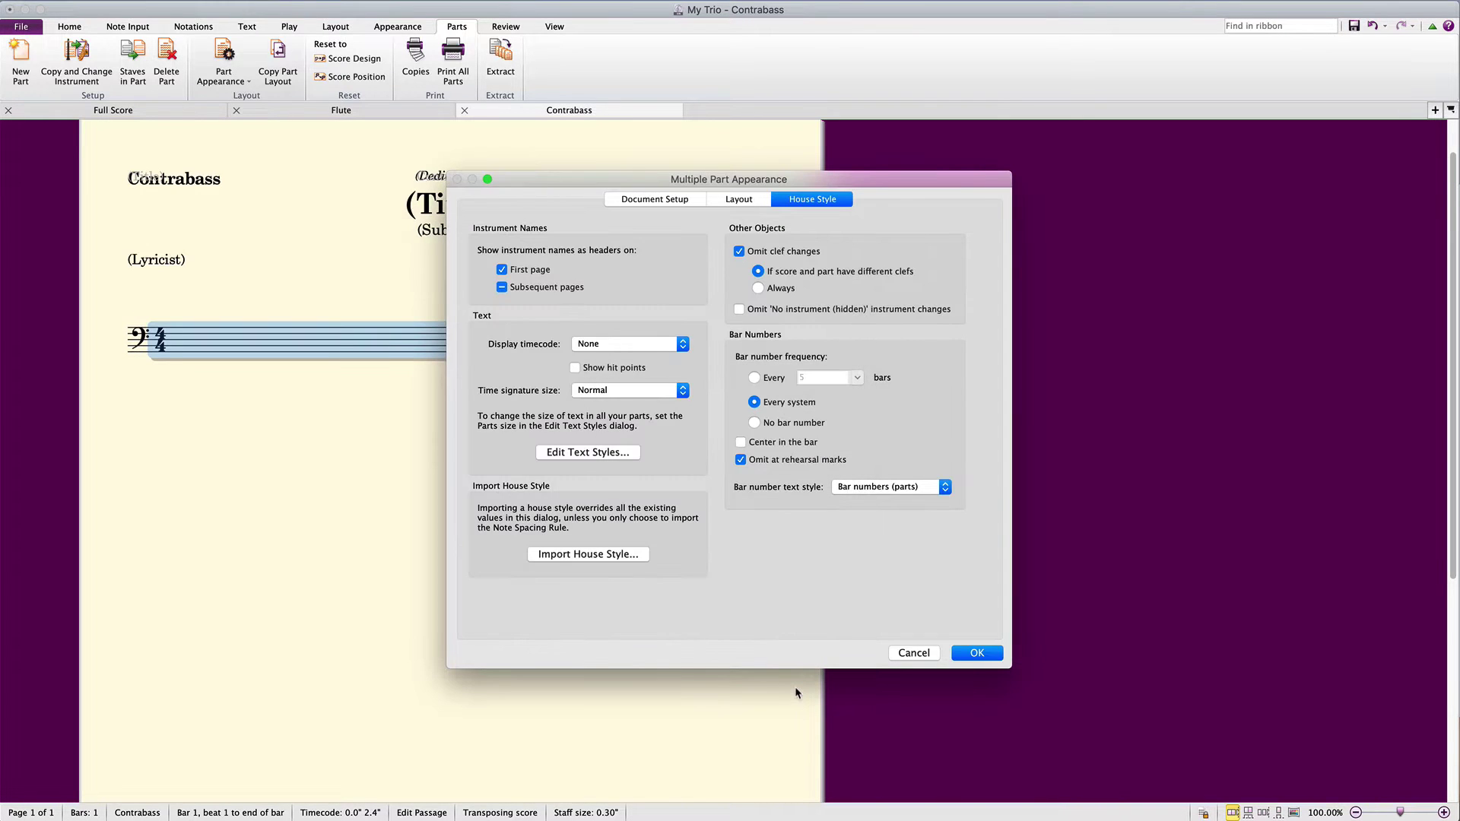
{"action": "left_click", "coordinate": [981, 651]}
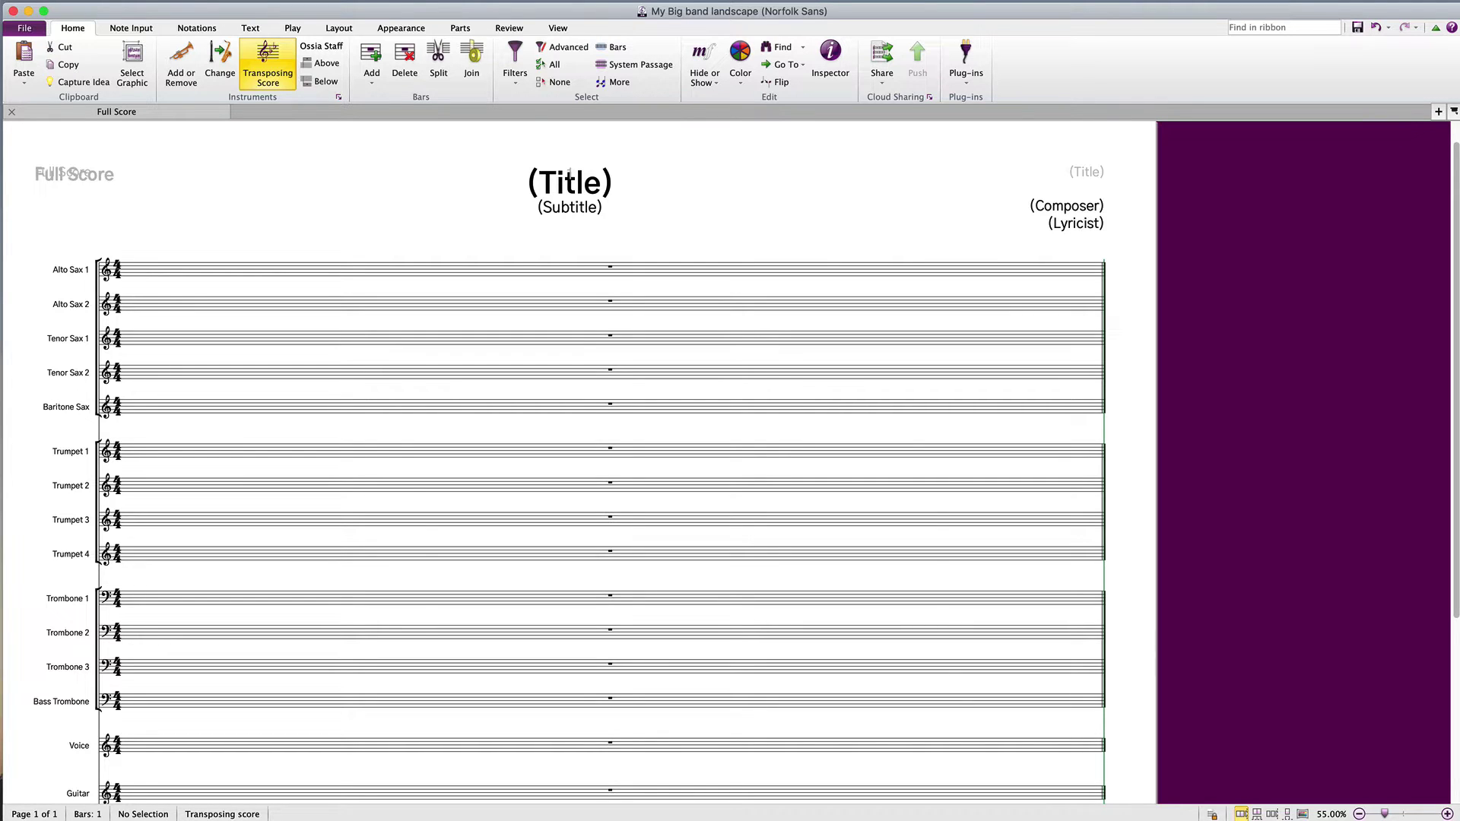
Load "I Cant Believe Its Friday PV.sib" as the import file for the big band score and auto-assign its tracks.
{"action": "left_click", "coordinate": [33, 31]}
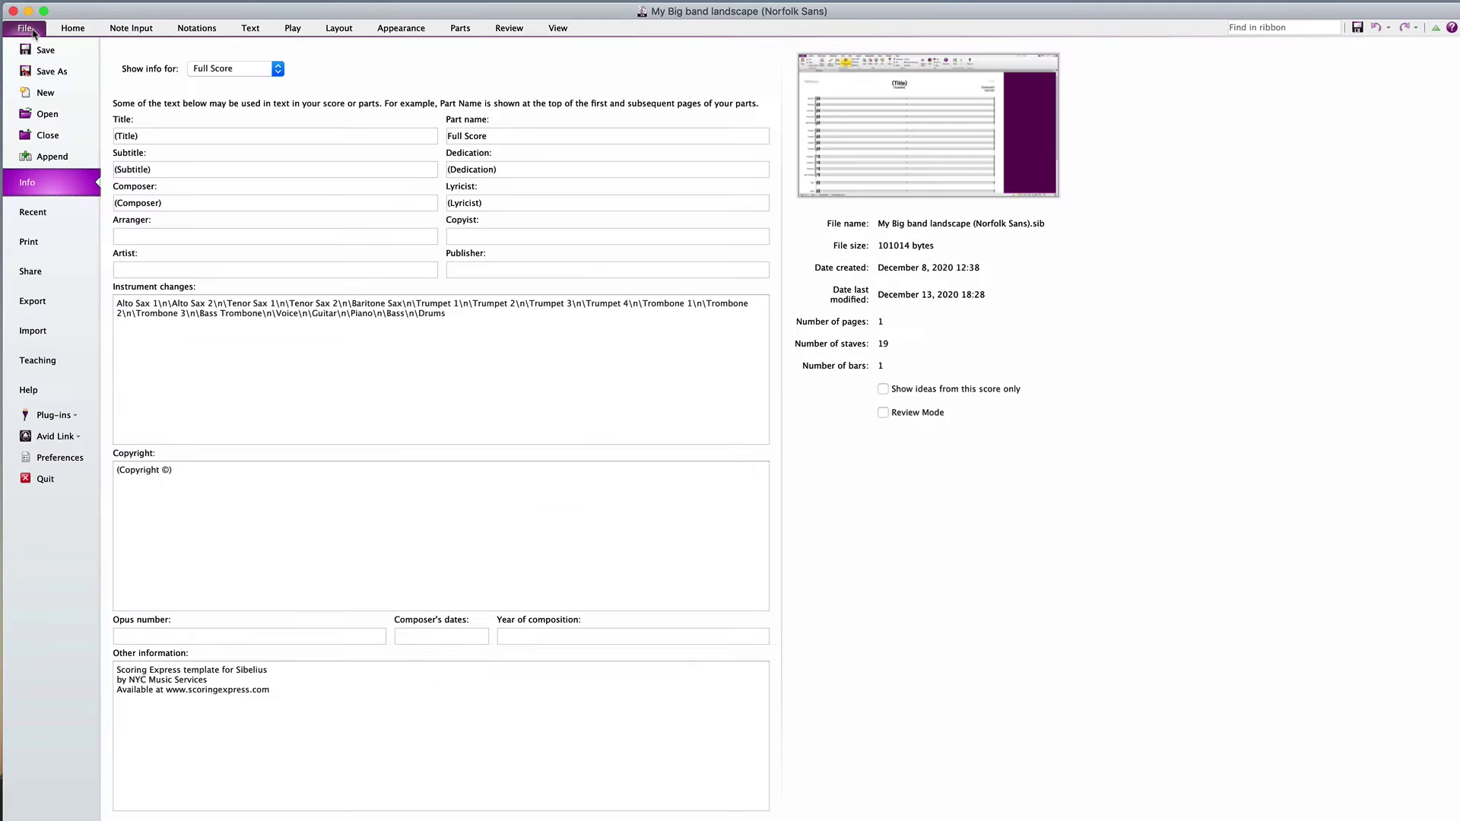
{"action": "left_click", "coordinate": [38, 327]}
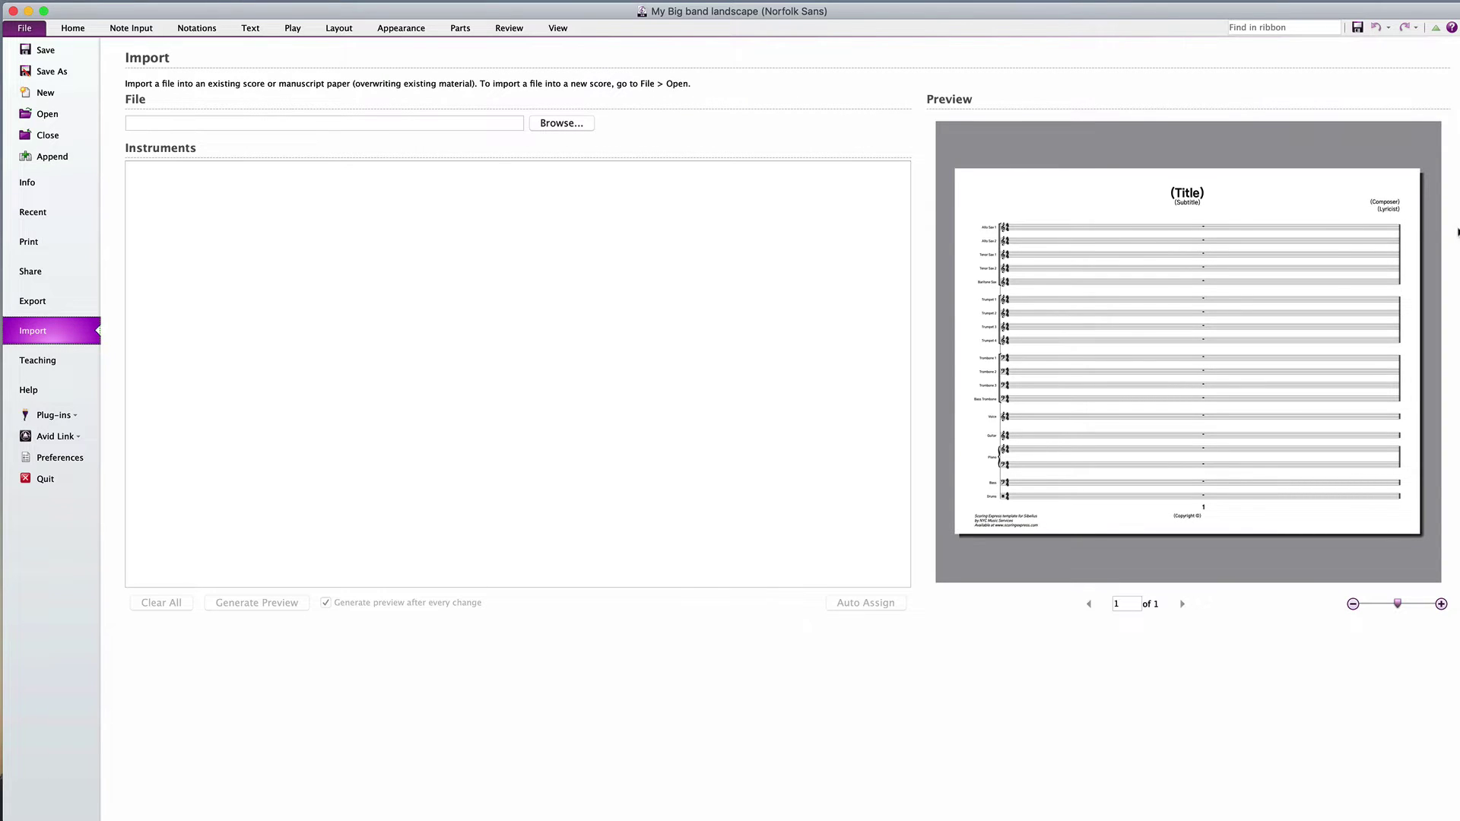
{"action": "key", "text": "super+Tab"}
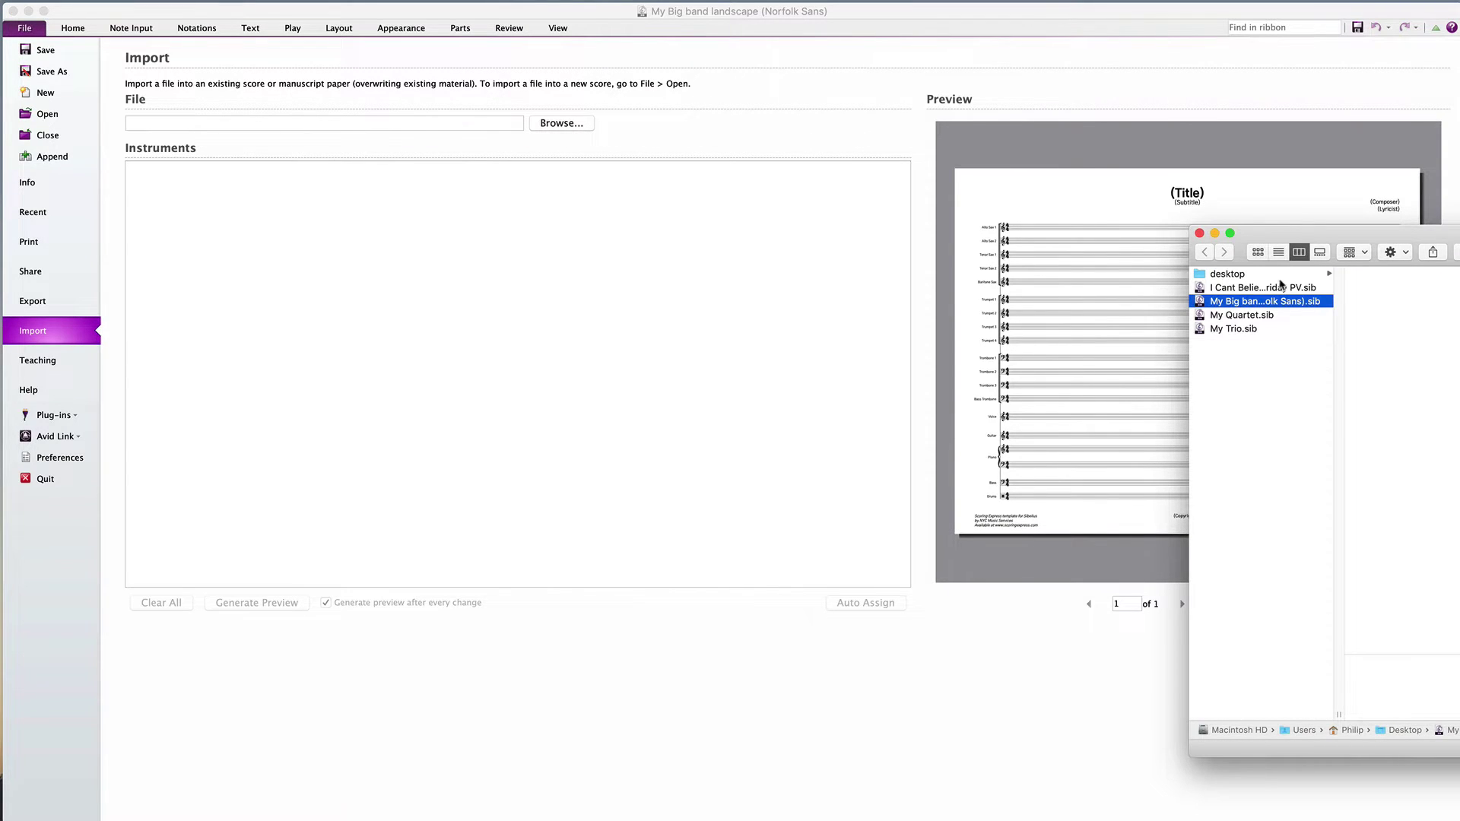
{"action": "left_click_drag", "start_coordinate": [1236, 289], "coordinate": [731, 272]}
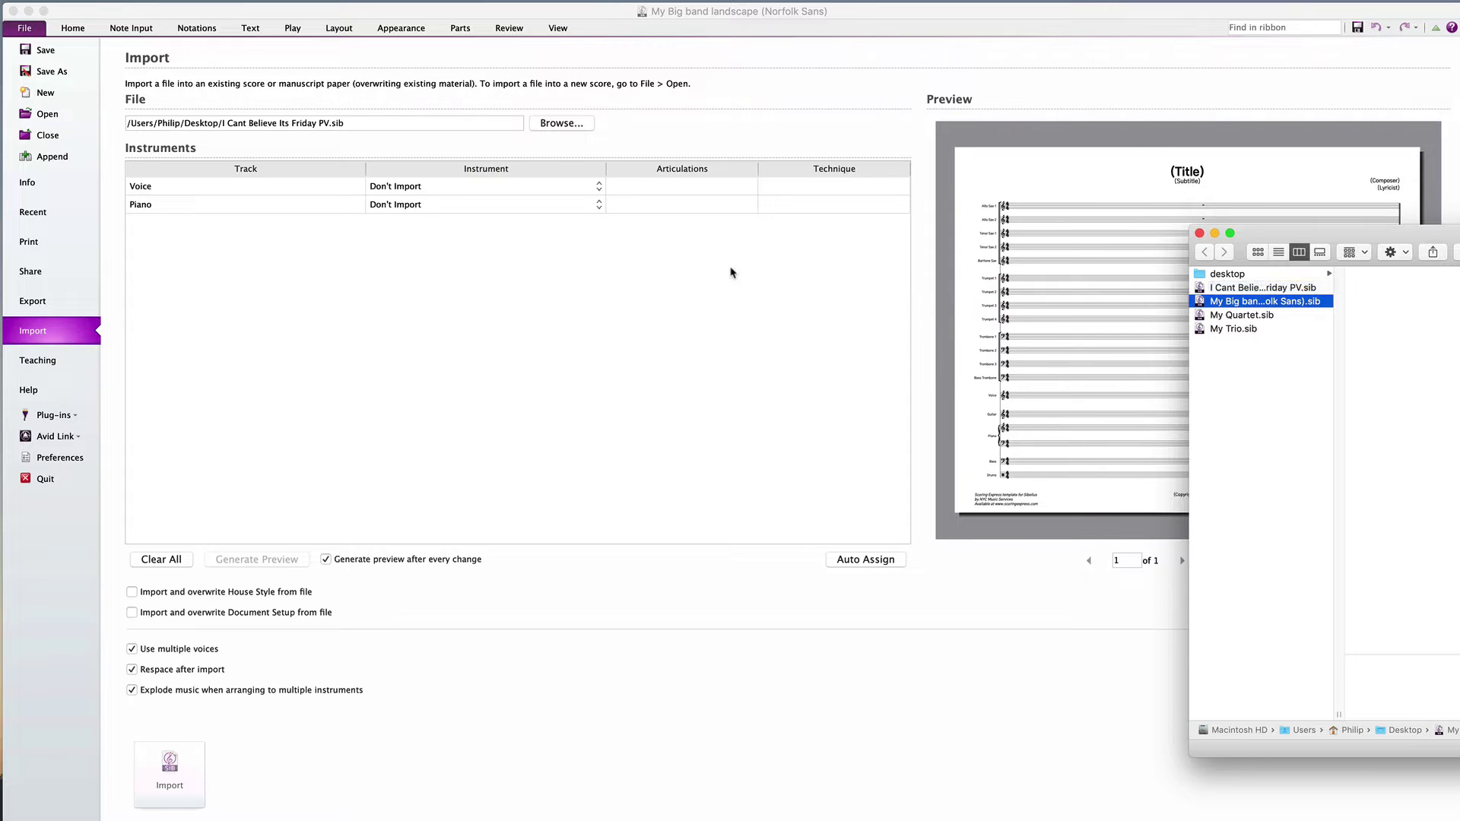
{"action": "left_click", "coordinate": [823, 572]}
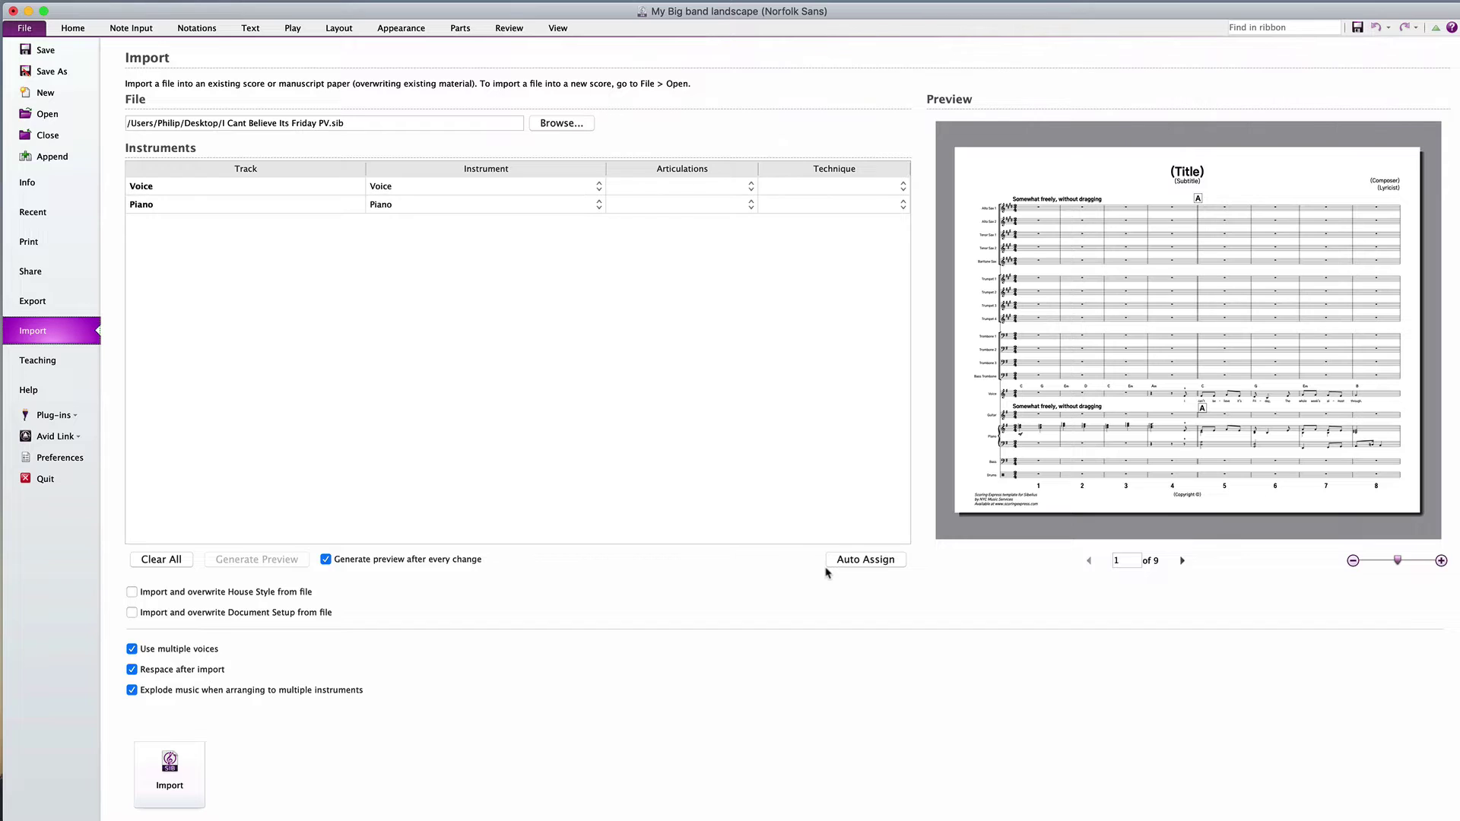
Check the target instruments of the Voice and Piano tracks, then import the music into the big band score.
{"action": "left_click", "coordinate": [598, 187]}
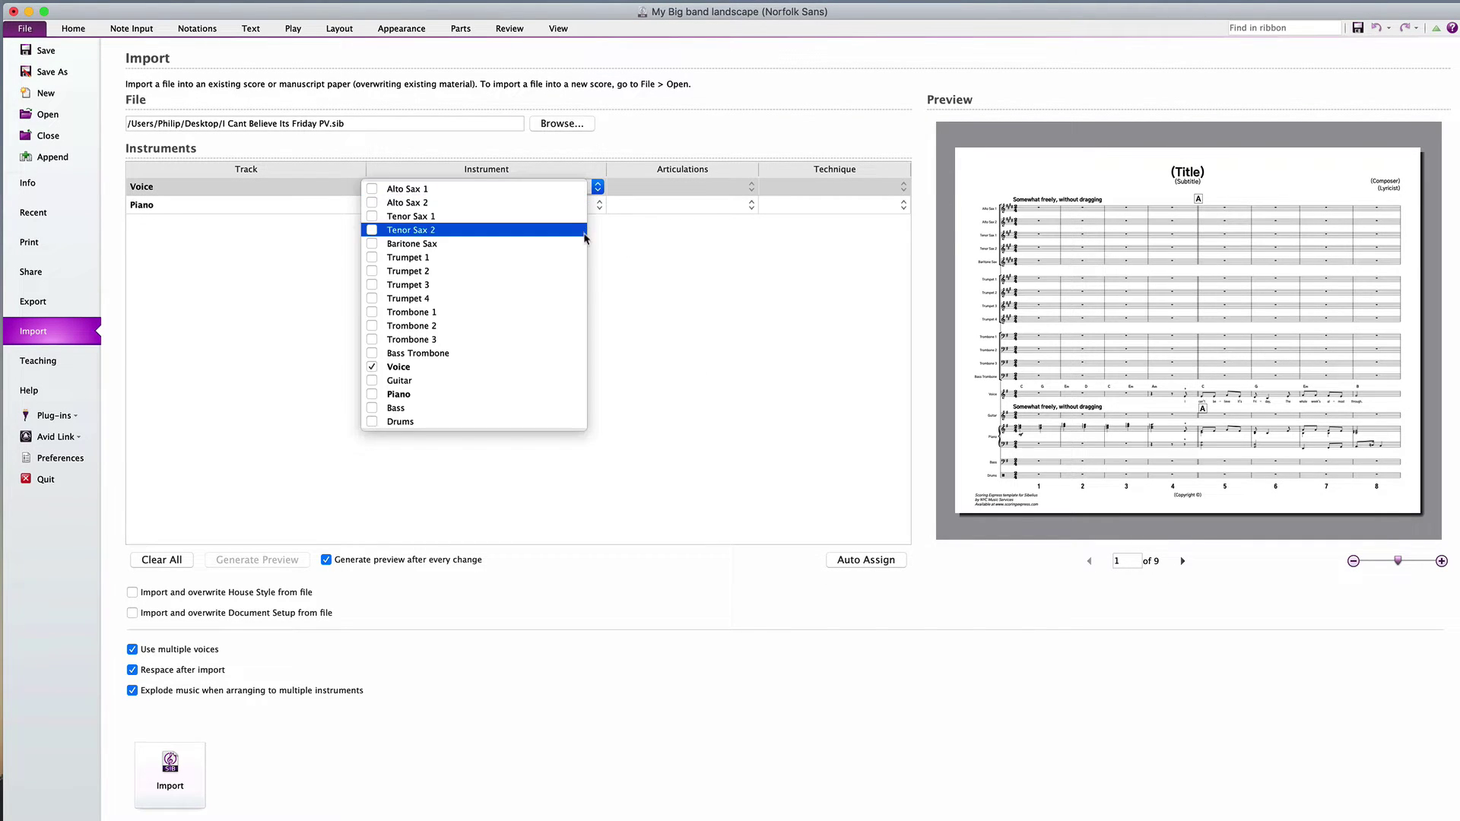
{"action": "key", "text": "Escape"}
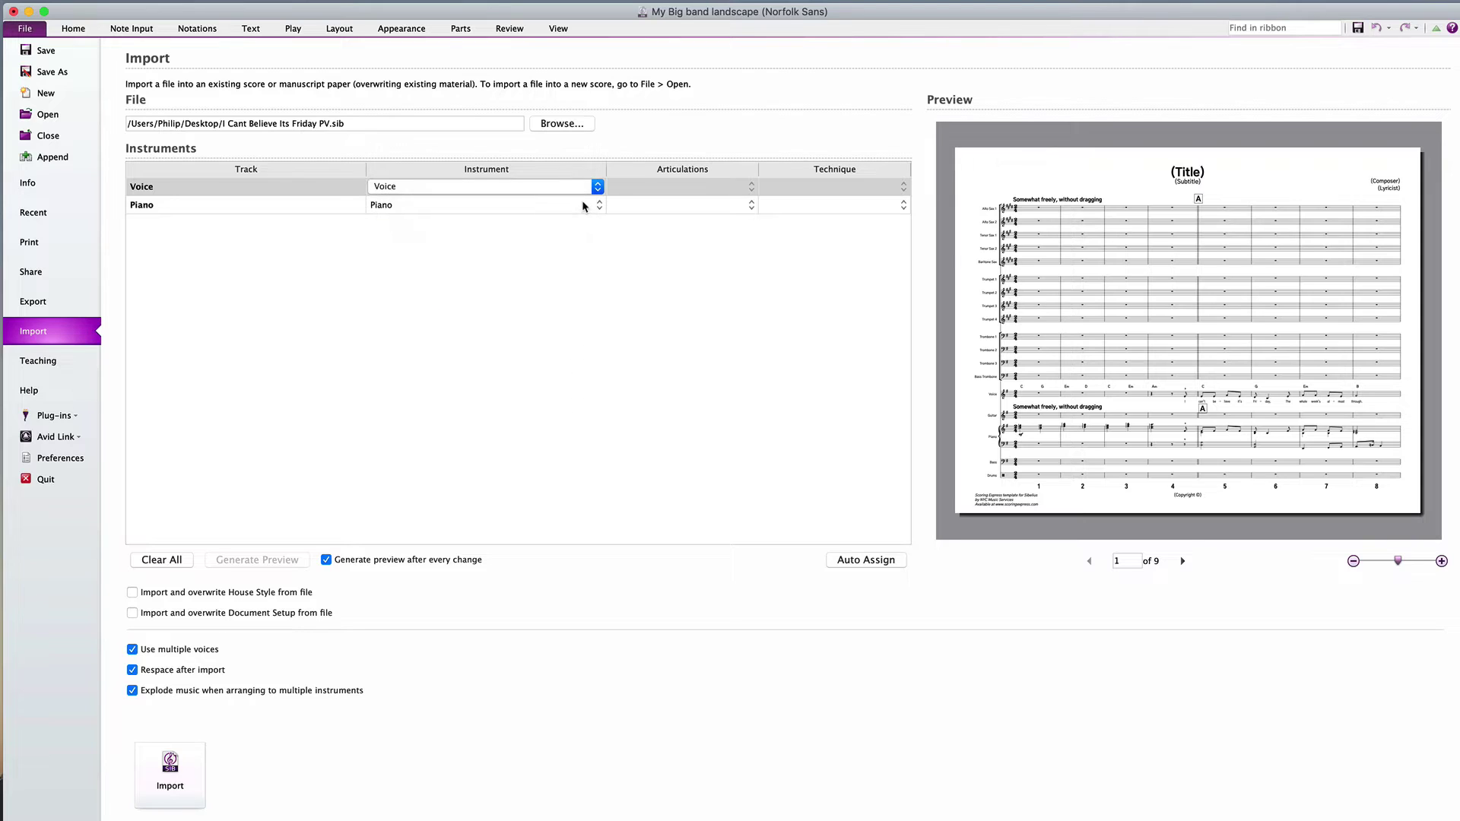
{"action": "left_click", "coordinate": [582, 202]}
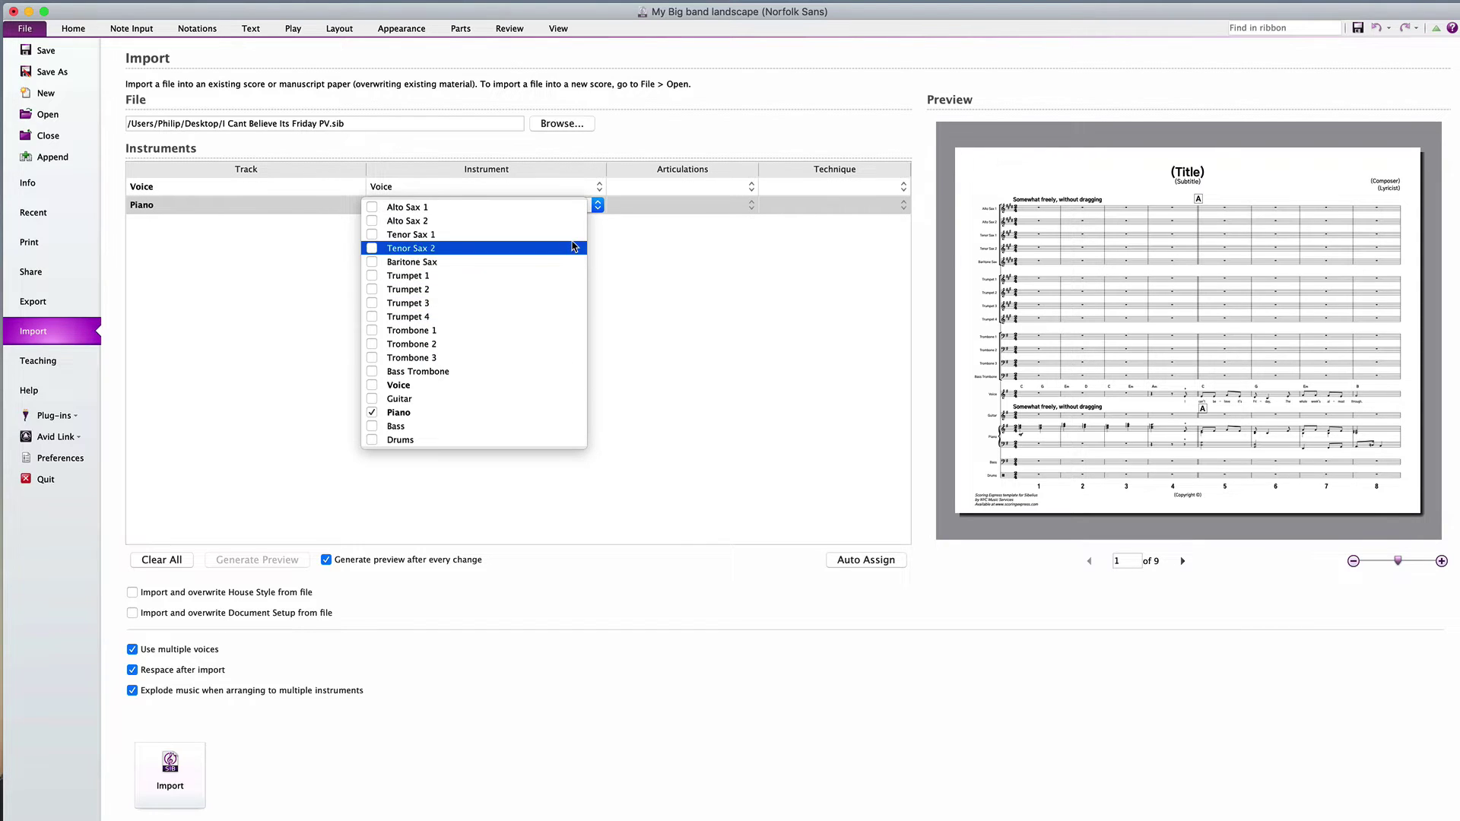
{"action": "key", "text": "Escape"}
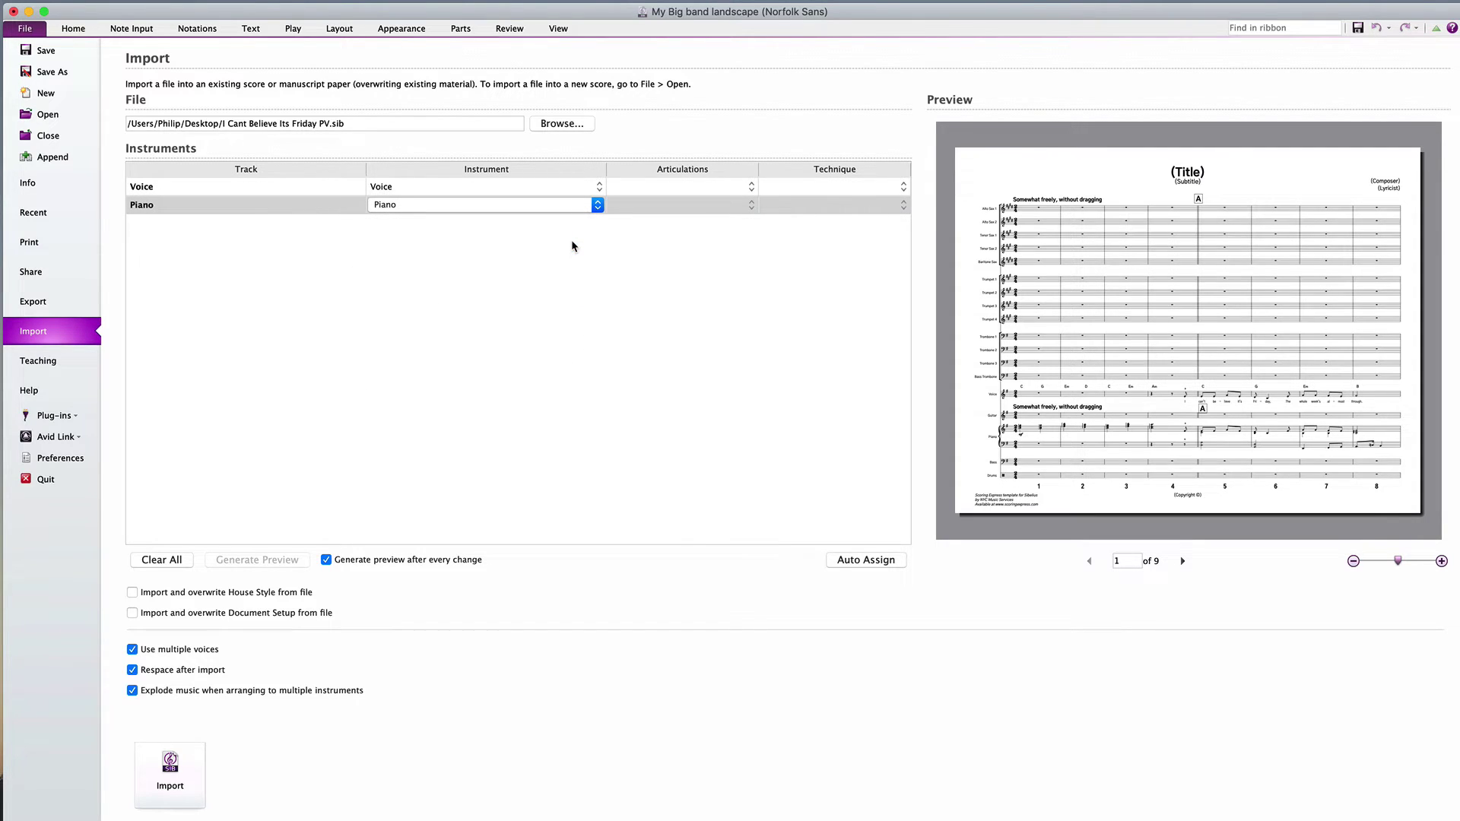
{"action": "left_click", "coordinate": [821, 569]}
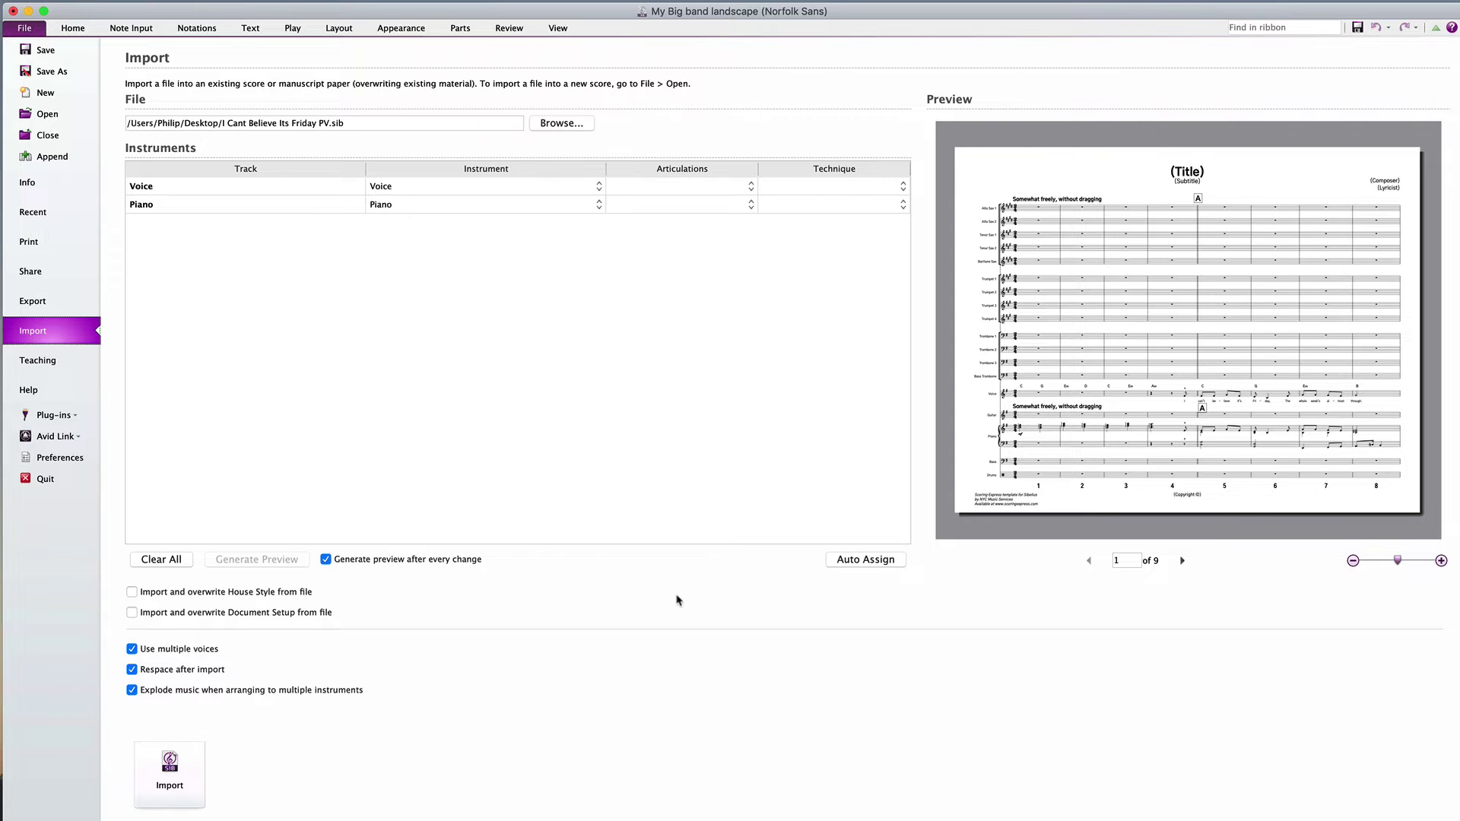
{"action": "left_click", "coordinate": [191, 775]}
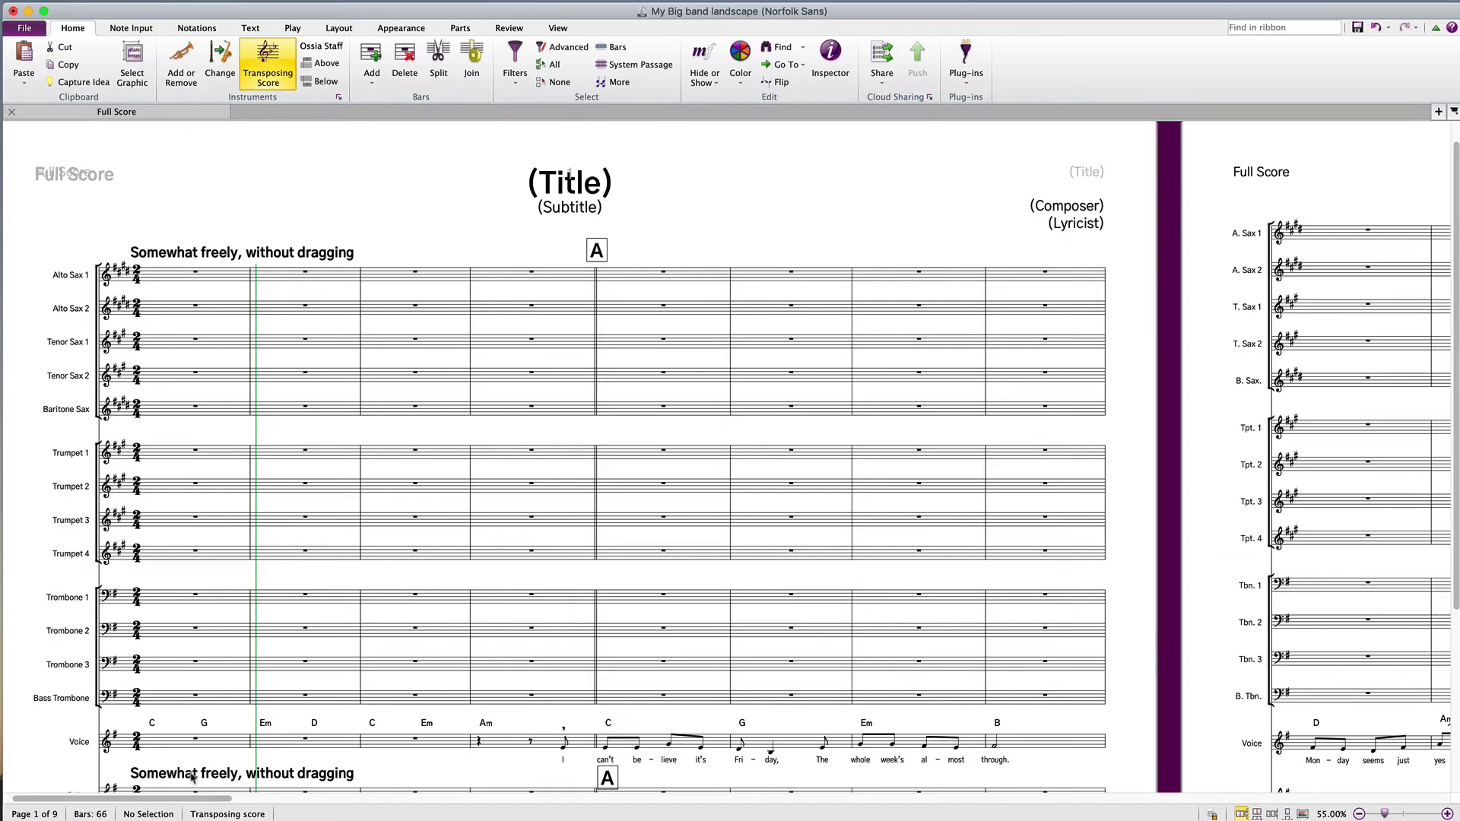
{"action": "scroll", "coordinate": [232, 707], "scroll_direction": "down", "scroll_amount": 5}
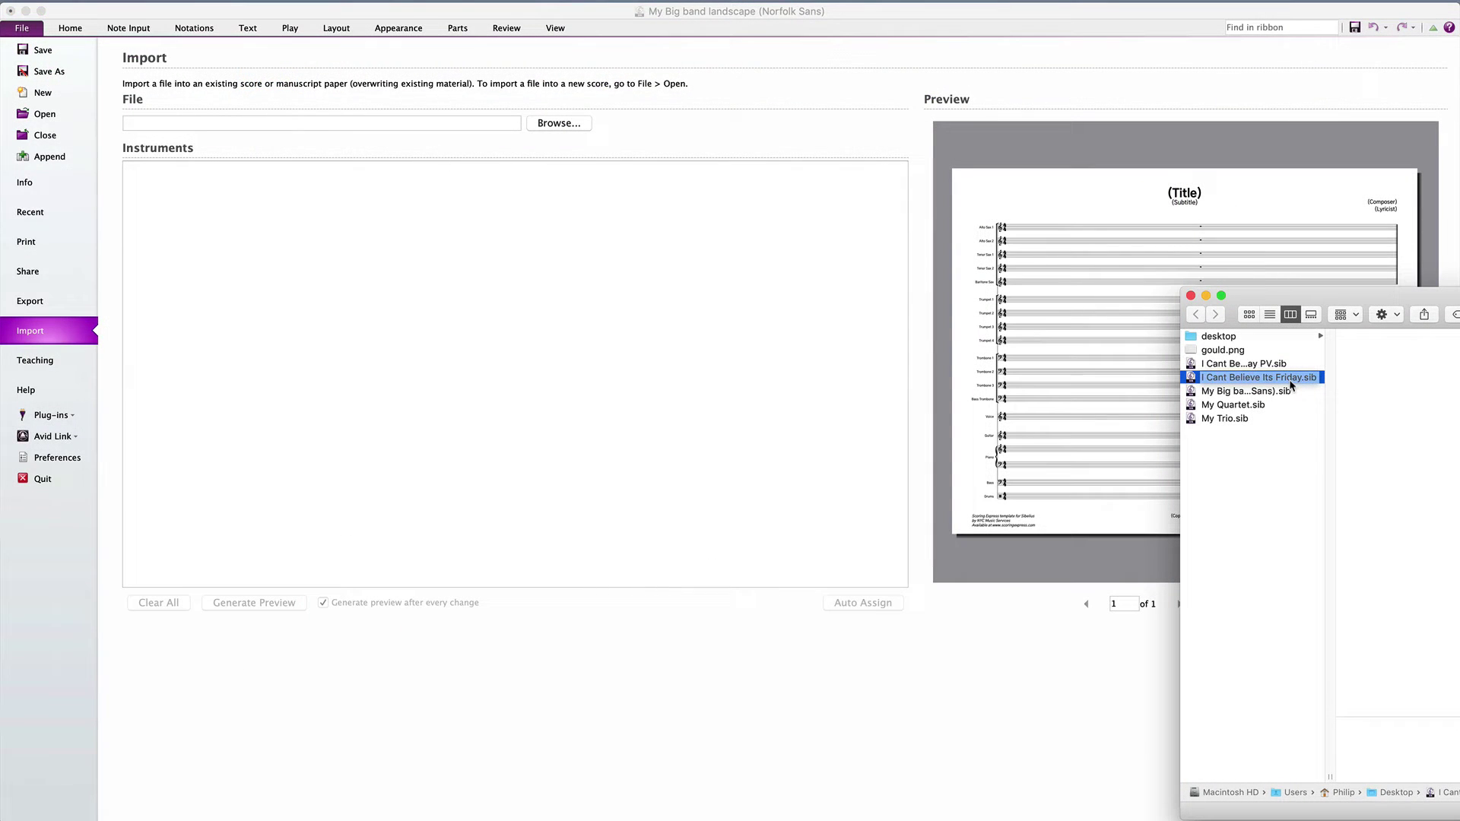
Import "I Cant Believe Its Friday.sib" into the big band score with its tracks auto-assigned.
{"action": "left_click_drag", "start_coordinate": [1291, 386], "coordinate": [613, 295]}
{"action": "left_click", "coordinate": [833, 563]}
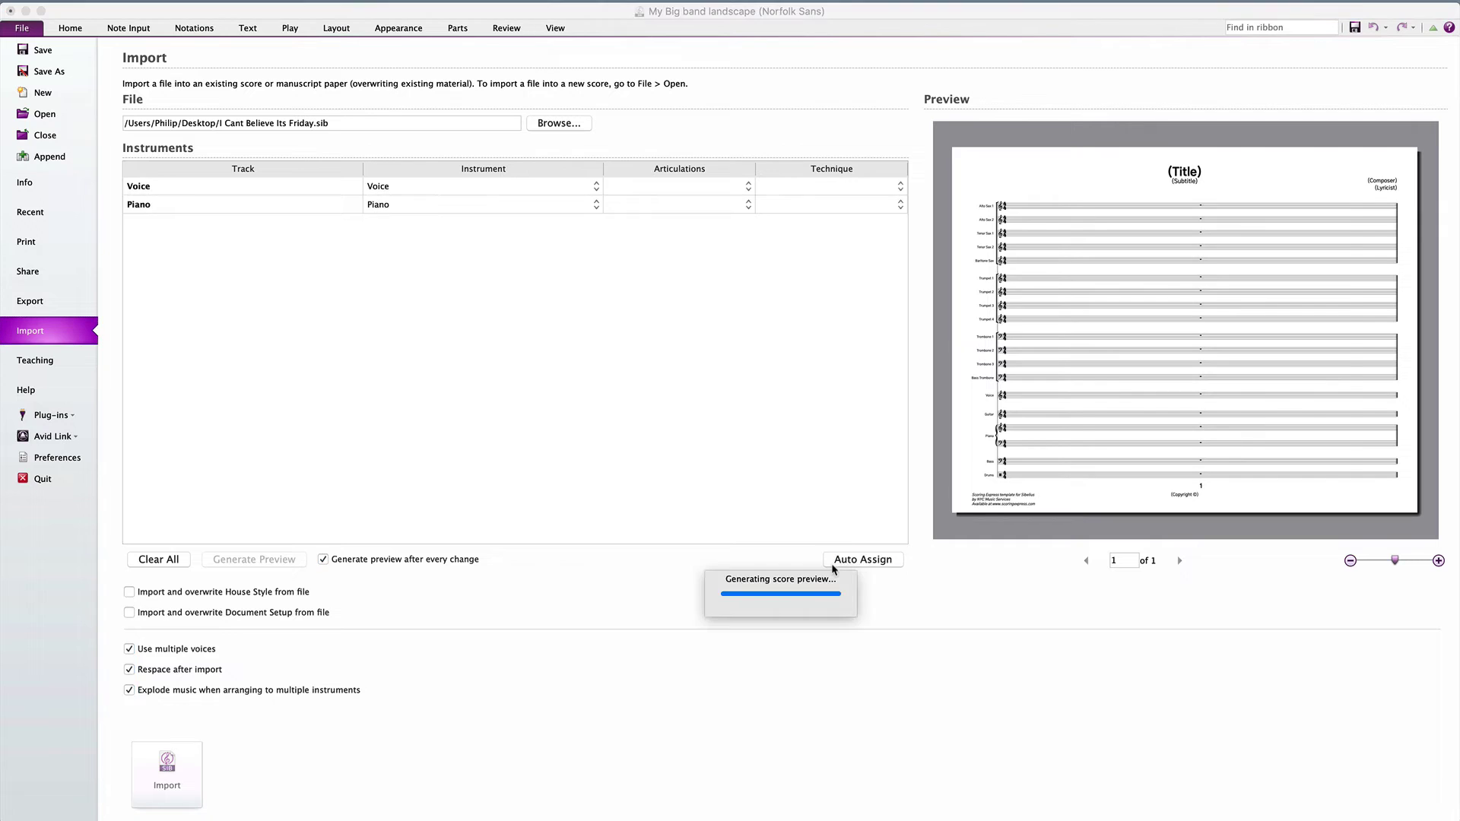
{"action": "left_click", "coordinate": [184, 785]}
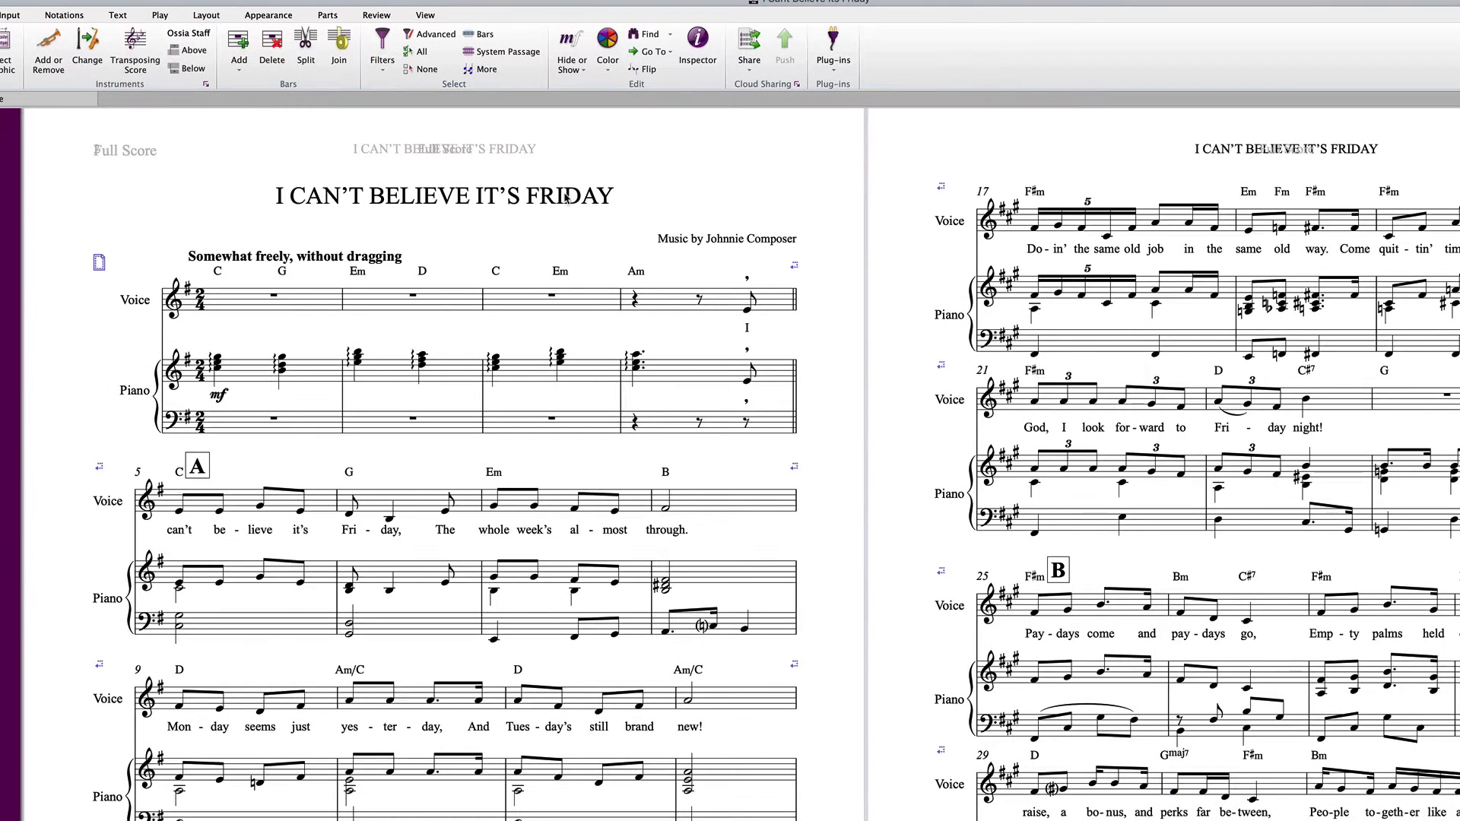
Delete the title, credit and header texts from the first music page of I Cant Believe Its Friday instead of hiding them.
{"action": "left_click_drag", "start_coordinate": [89, 127], "coordinate": [736, 255]}
{"action": "key", "text": "Delete"}
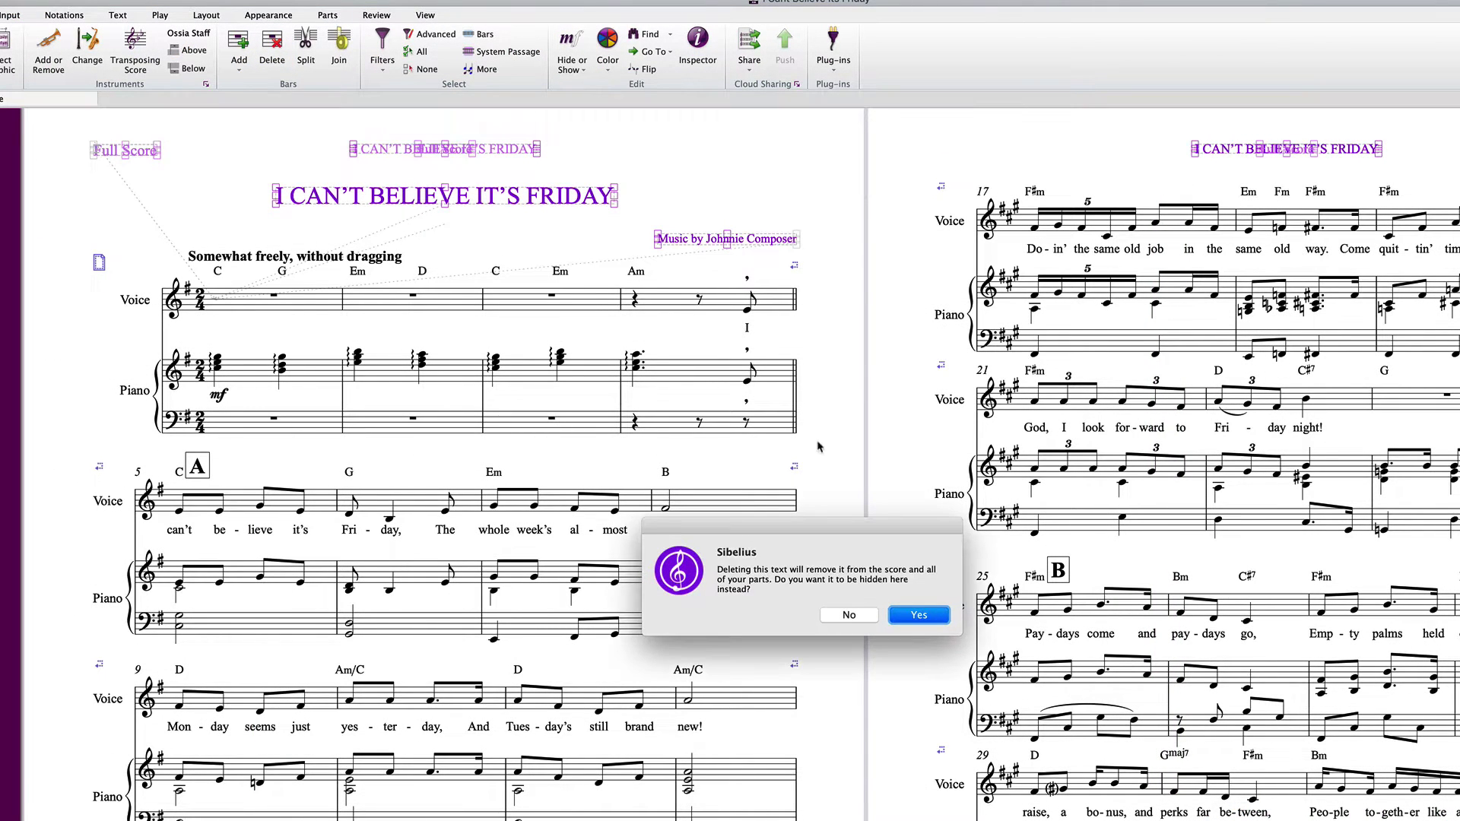
{"action": "left_click", "coordinate": [871, 618]}
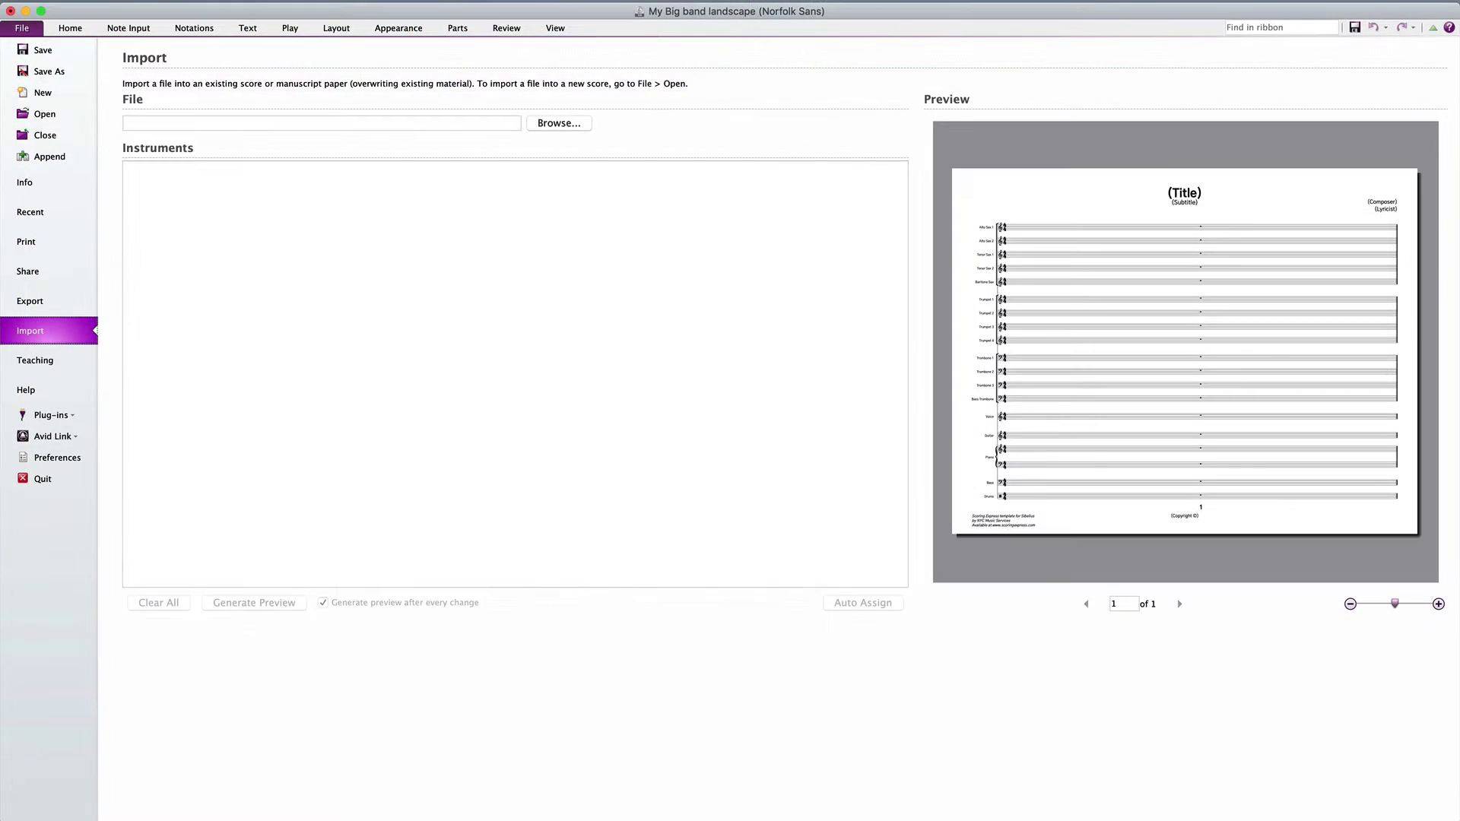
Load "I Cant Believe Its Friday.sib" into the big band score's import, auto-assign its tracks and import it again.
{"action": "left_click_drag", "start_coordinate": [1247, 375], "coordinate": [753, 358]}
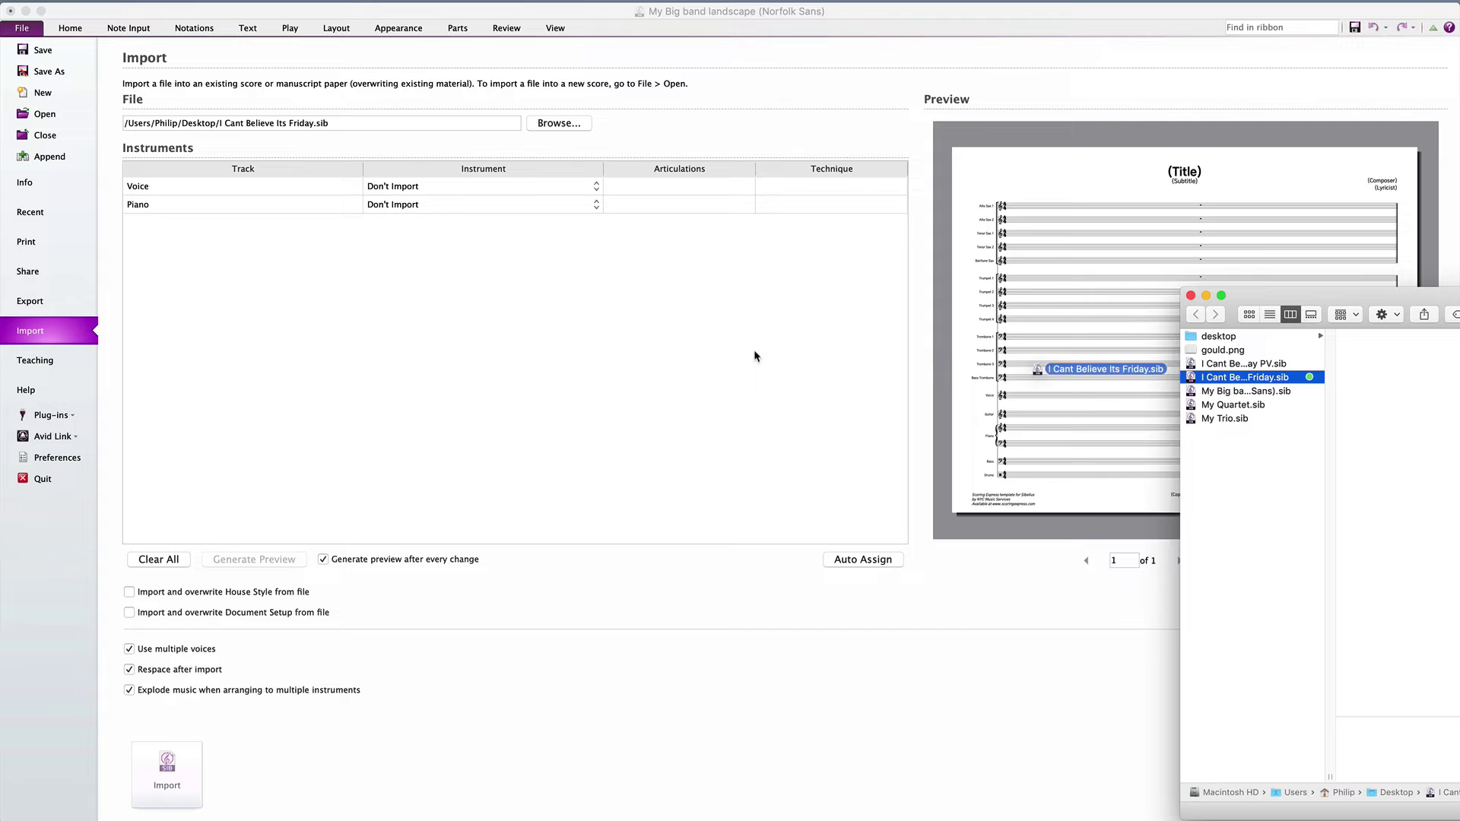
{"action": "left_click", "coordinate": [864, 560]}
{"action": "left_click", "coordinate": [167, 772]}
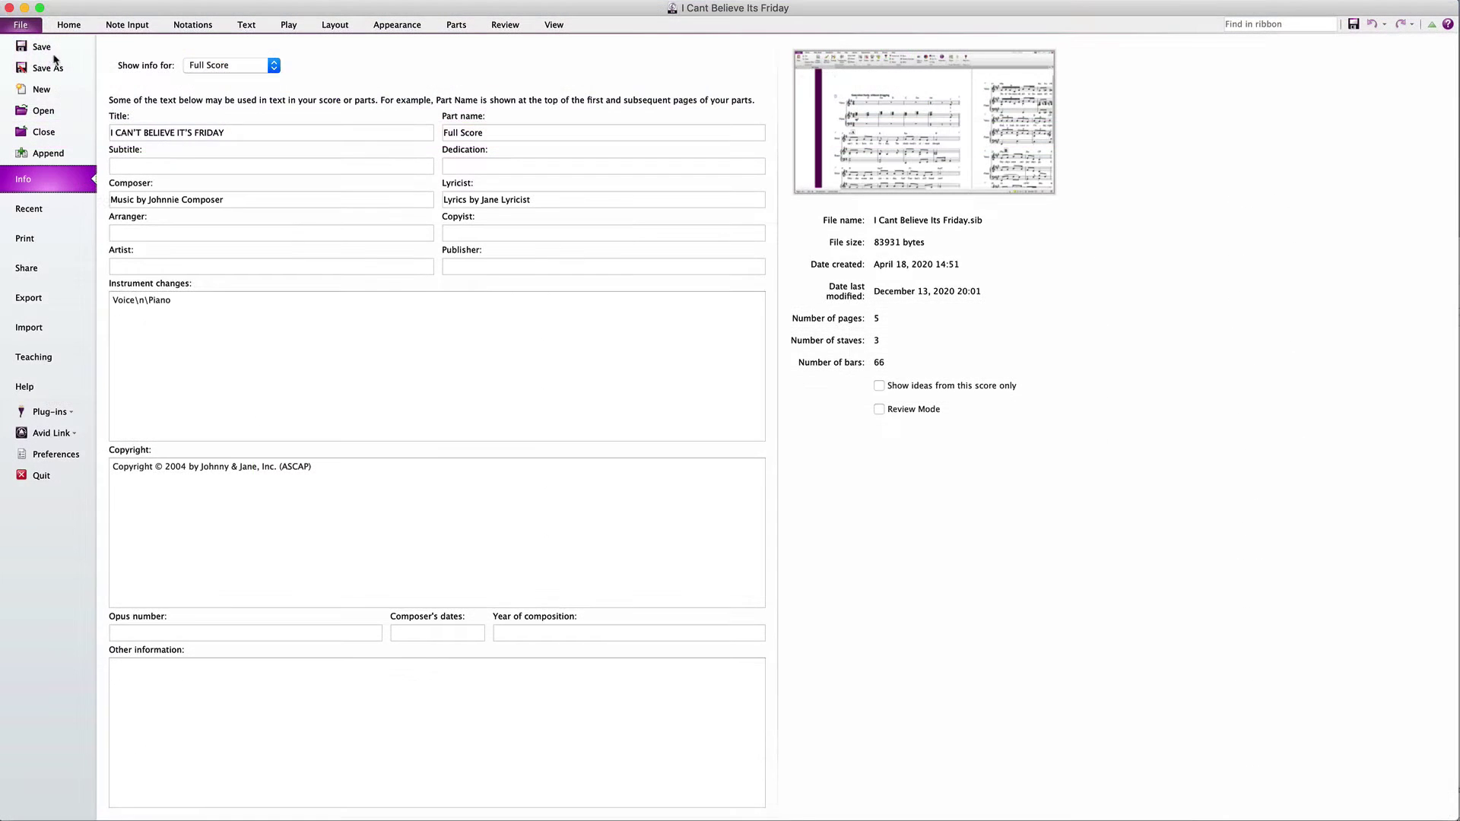
Load the score info from I Cant Believe Its Friday with the Transfer Score Info plug-in.
{"action": "left_click", "coordinate": [59, 26]}
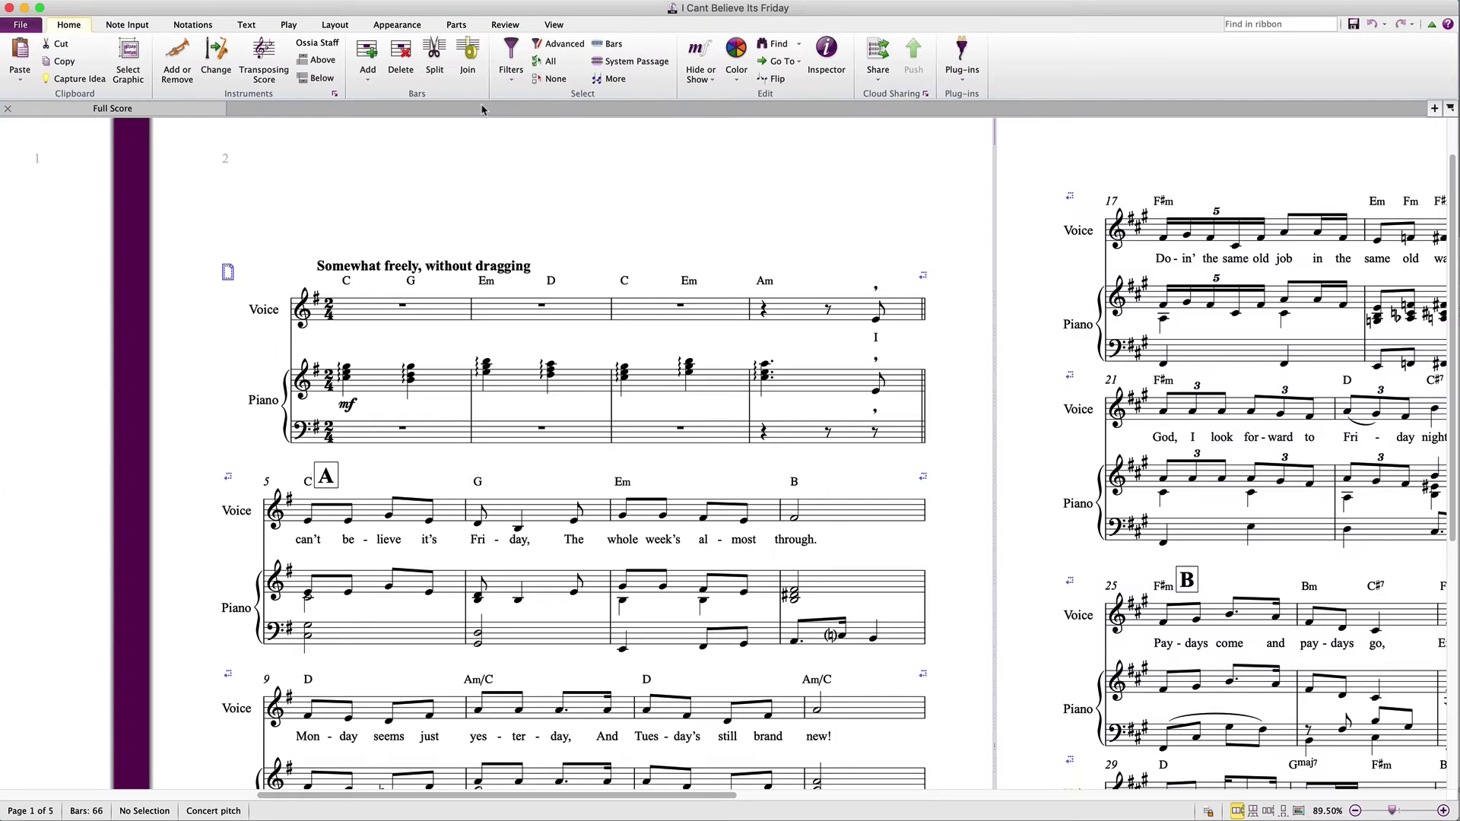
{"action": "left_click", "coordinate": [1238, 22]}
{"action": "type", "text": "transfer score info"}
{"action": "key", "text": "Return"}
{"action": "left_click", "coordinate": [988, 615]}
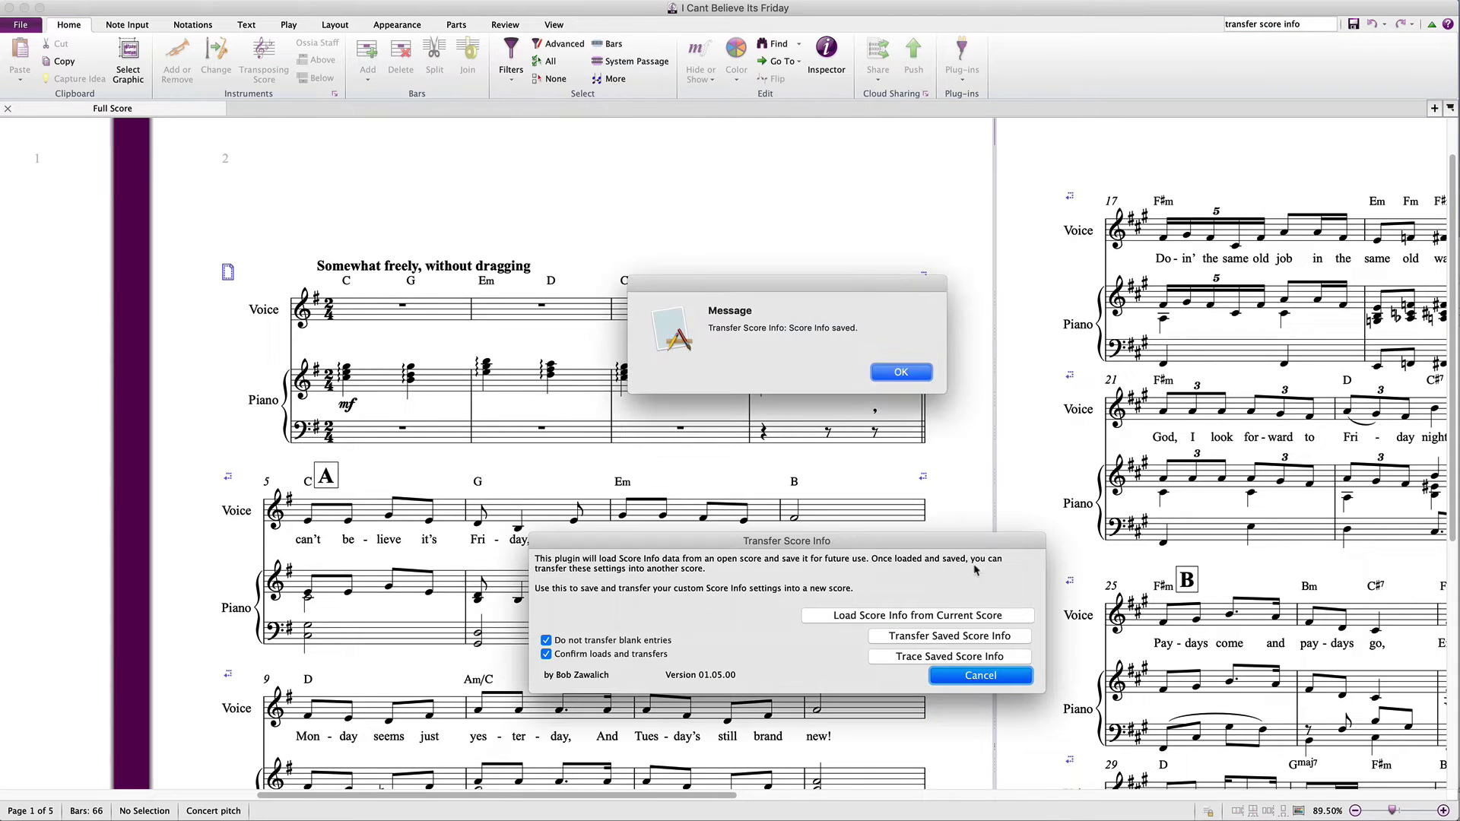
{"action": "left_click", "coordinate": [908, 378]}
Switch to My Big band landscape (Norfolk Sans) and transfer the saved score info into it with the Transfer Score Info plug-in.
{"action": "key", "text": "super+grave"}
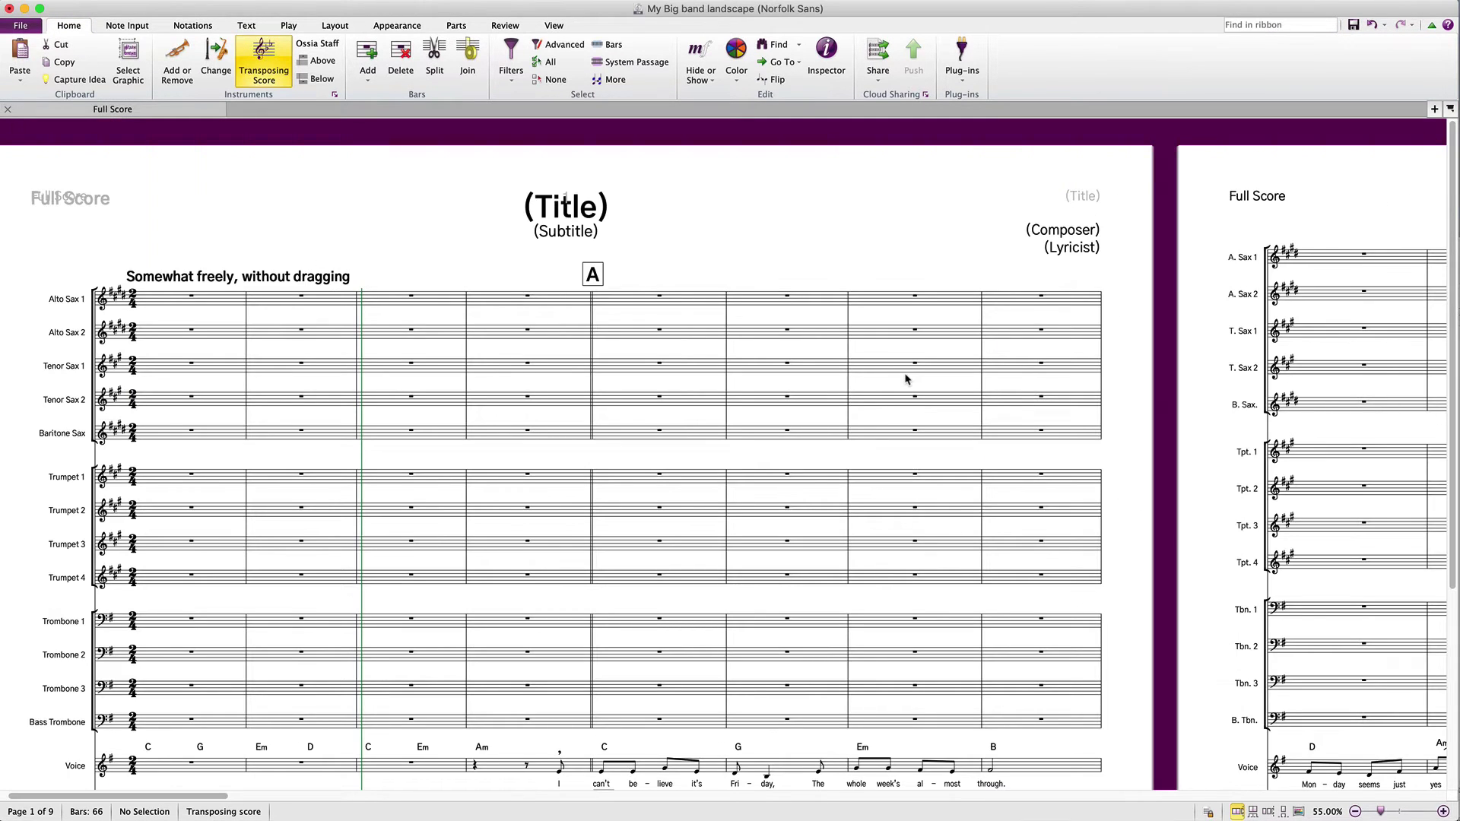
{"action": "left_click", "coordinate": [1255, 26]}
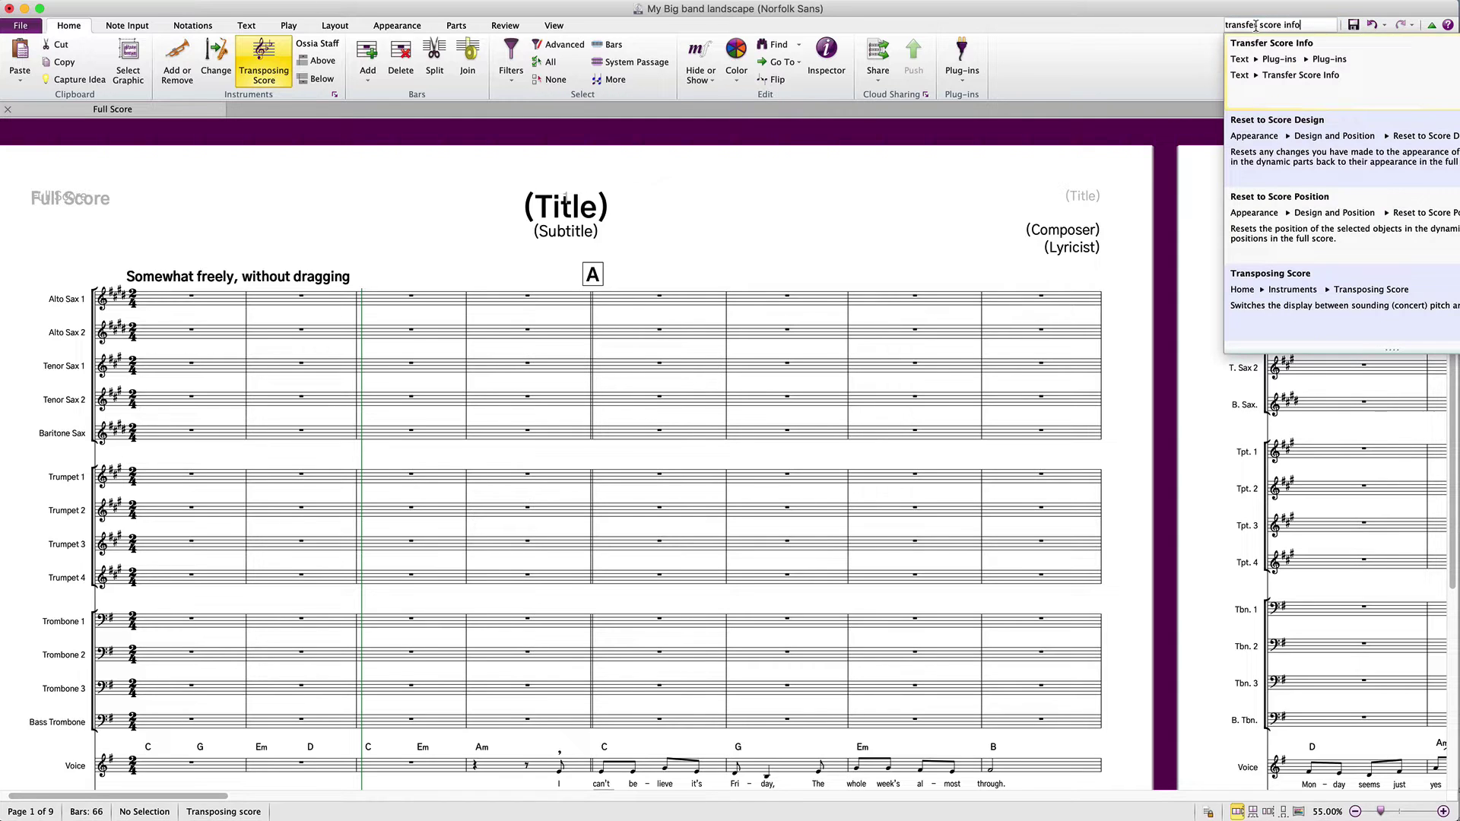
{"action": "left_click", "coordinate": [1265, 83]}
{"action": "left_click", "coordinate": [1008, 637]}
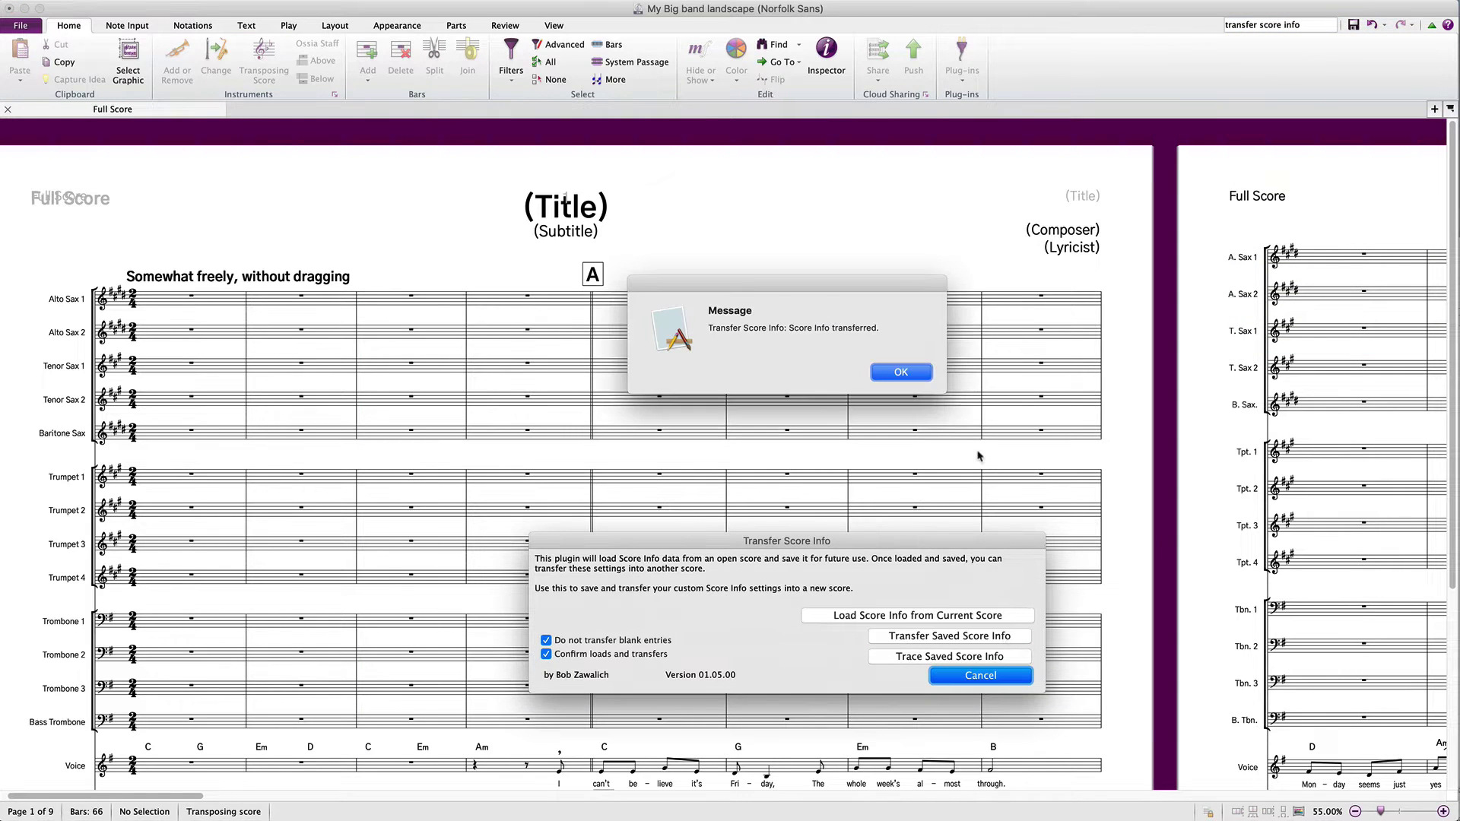
{"action": "left_click", "coordinate": [921, 375]}
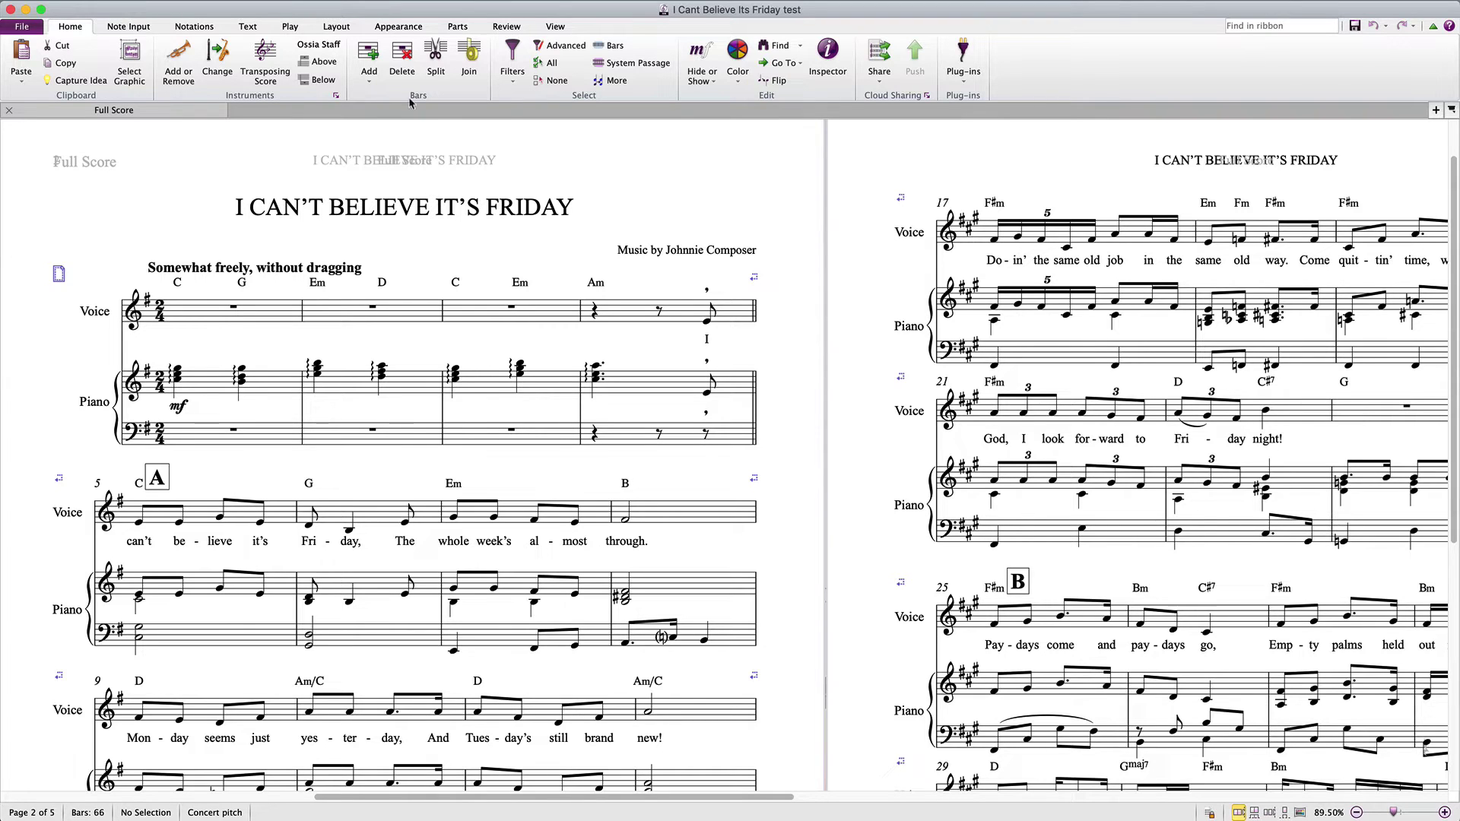
Import the "SE Jazz – PV song (Pori)" house style into I Cant Believe Its Friday test, leaving Document Setup out.
{"action": "left_click", "coordinate": [401, 28]}
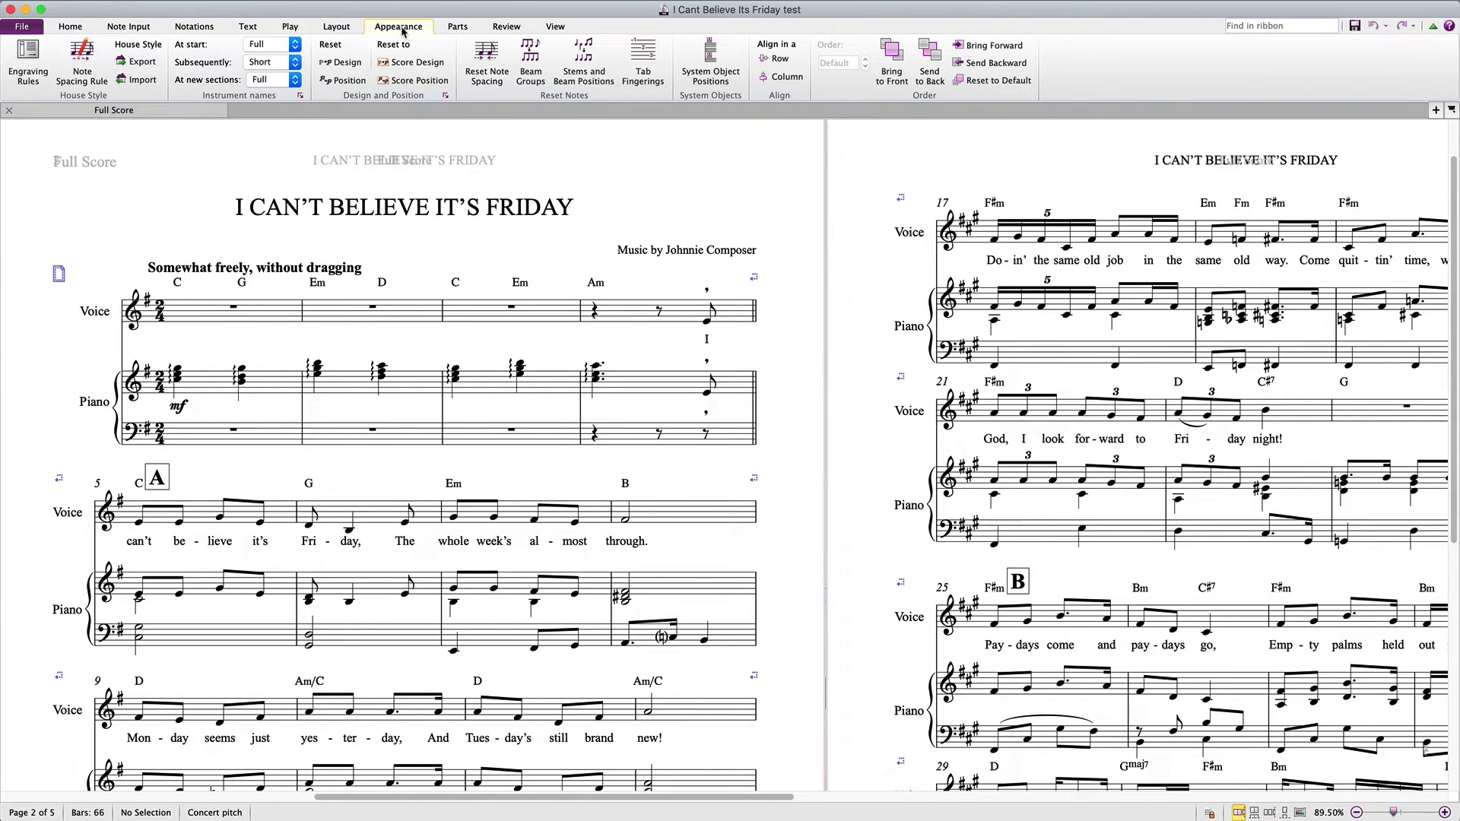
{"action": "left_click", "coordinate": [144, 81]}
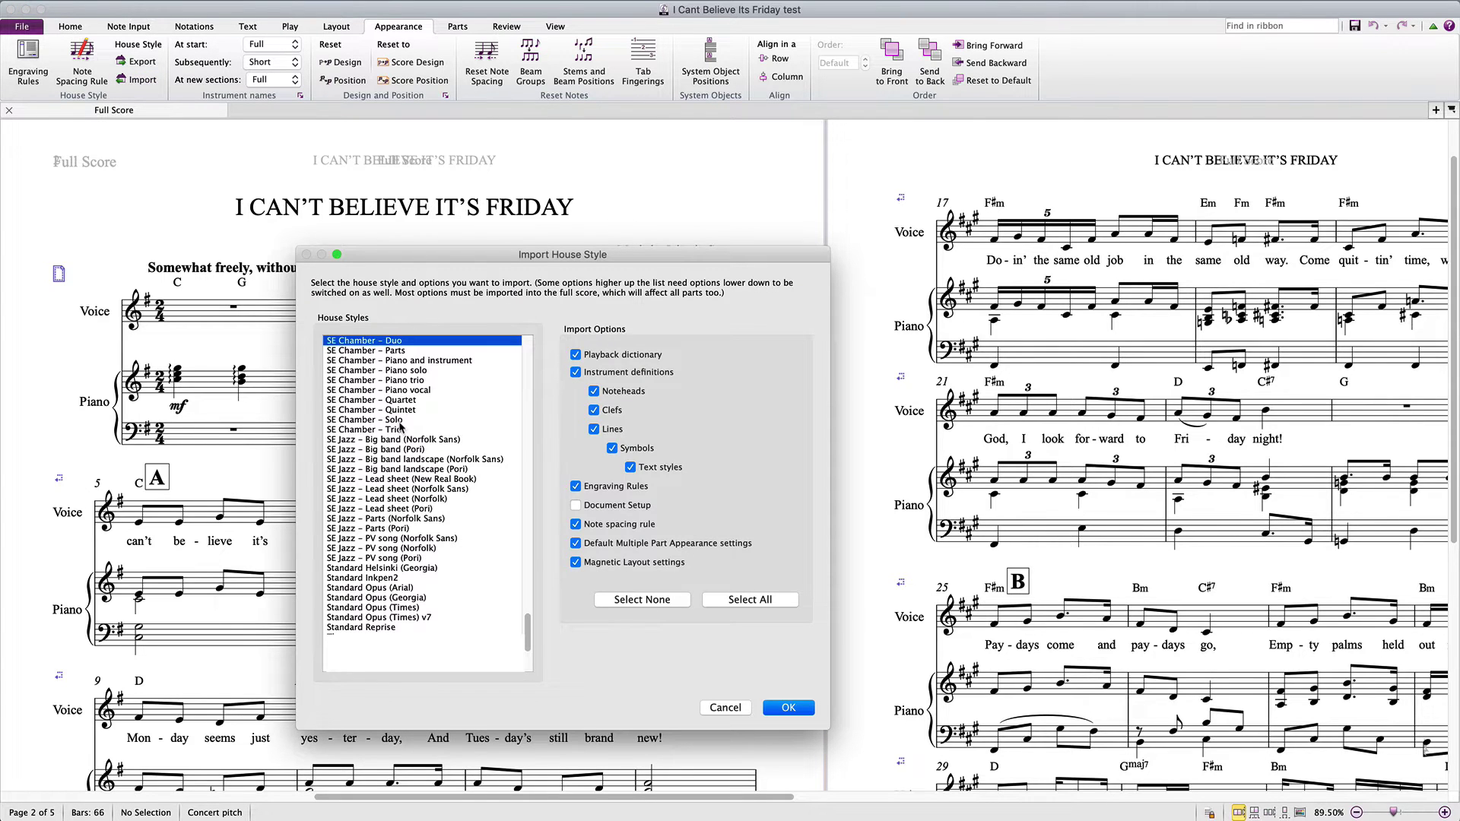
{"action": "left_click", "coordinate": [408, 560]}
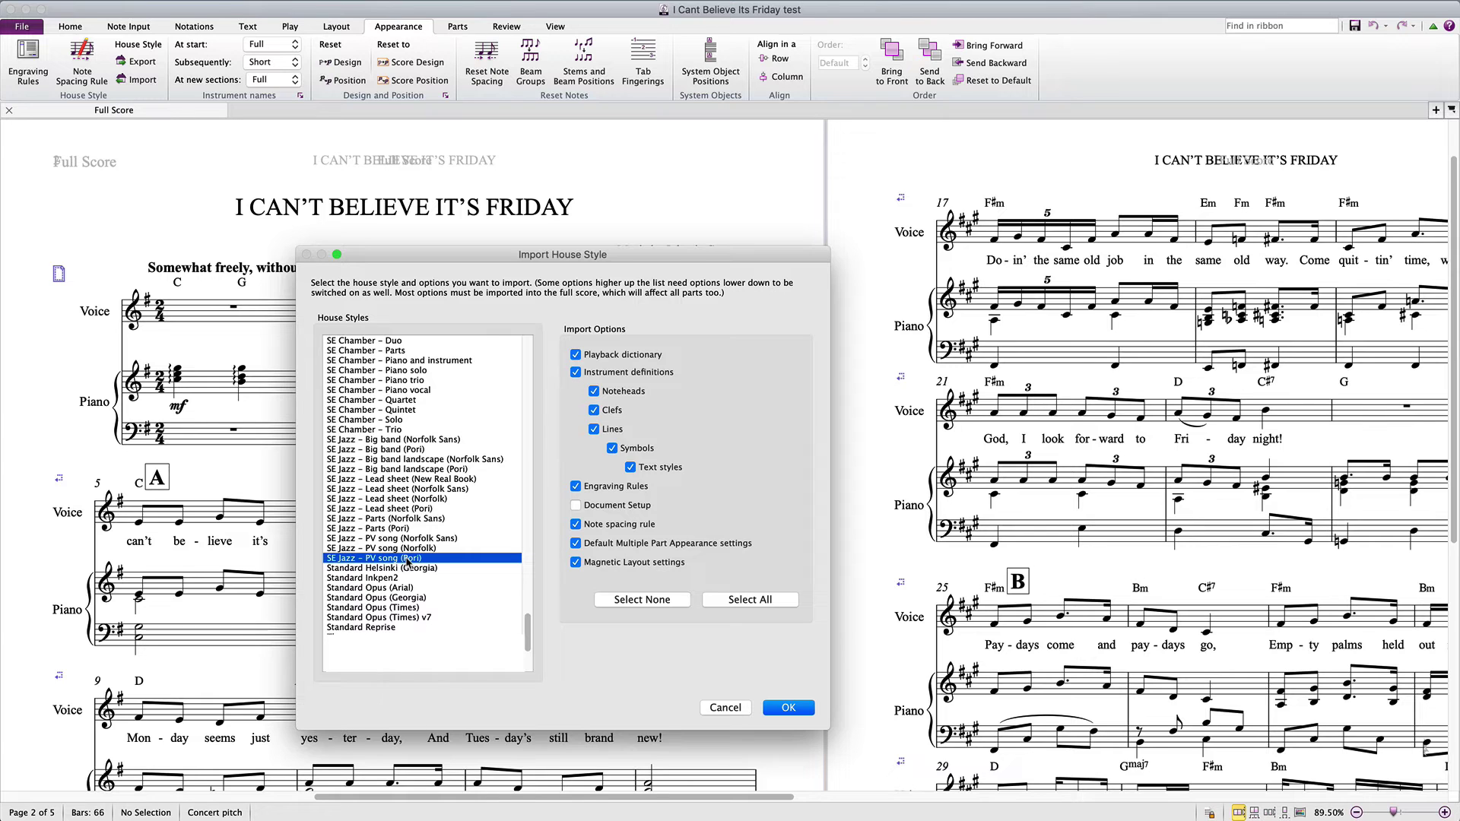
{"action": "left_click", "coordinate": [788, 708]}
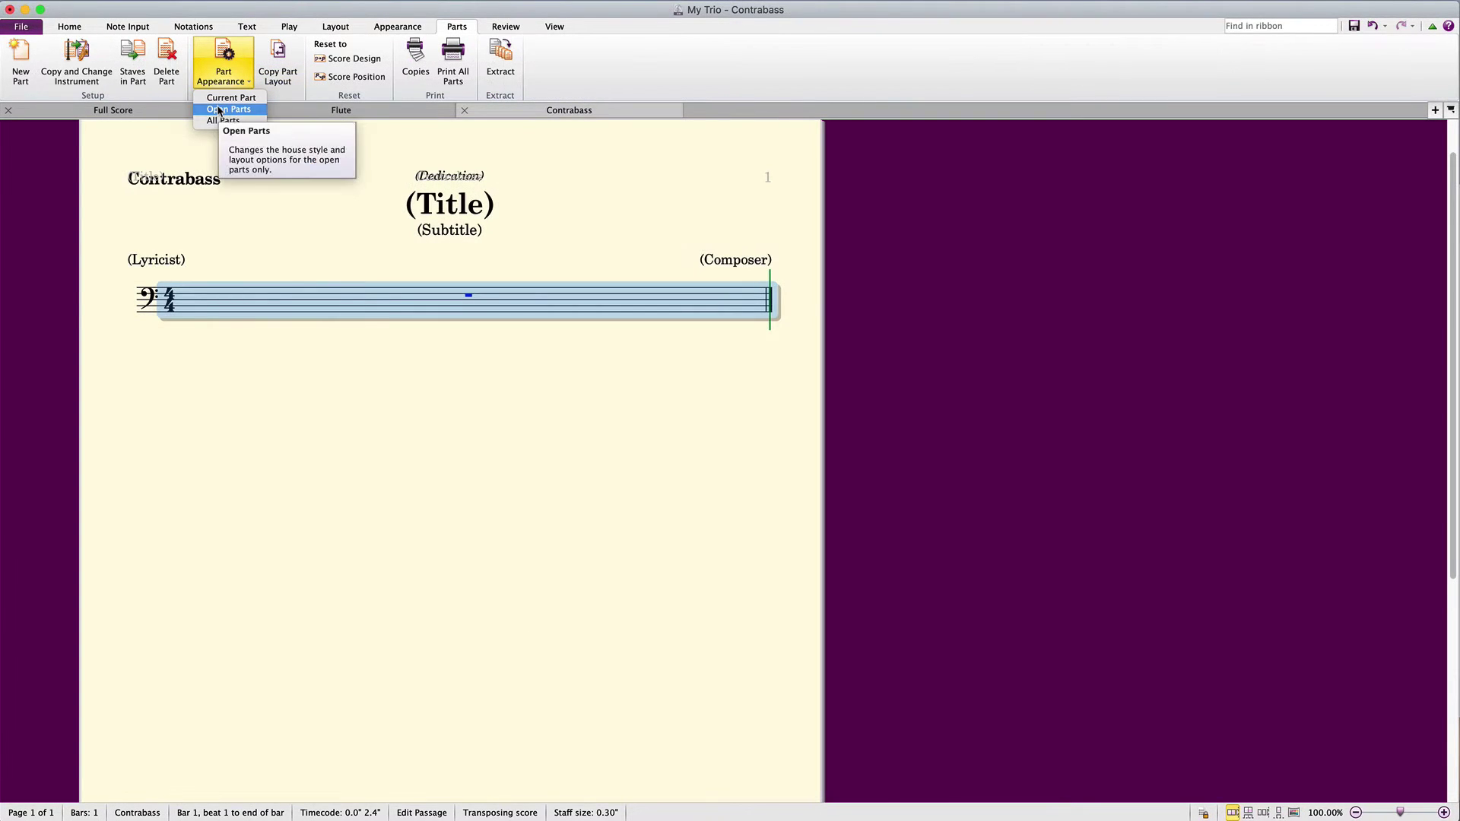
Import the "SE Chamber – Parts" house style into the open parts of My Trio, with engraving rules, document setup and note spacing rule included.
{"action": "left_click", "coordinate": [219, 110]}
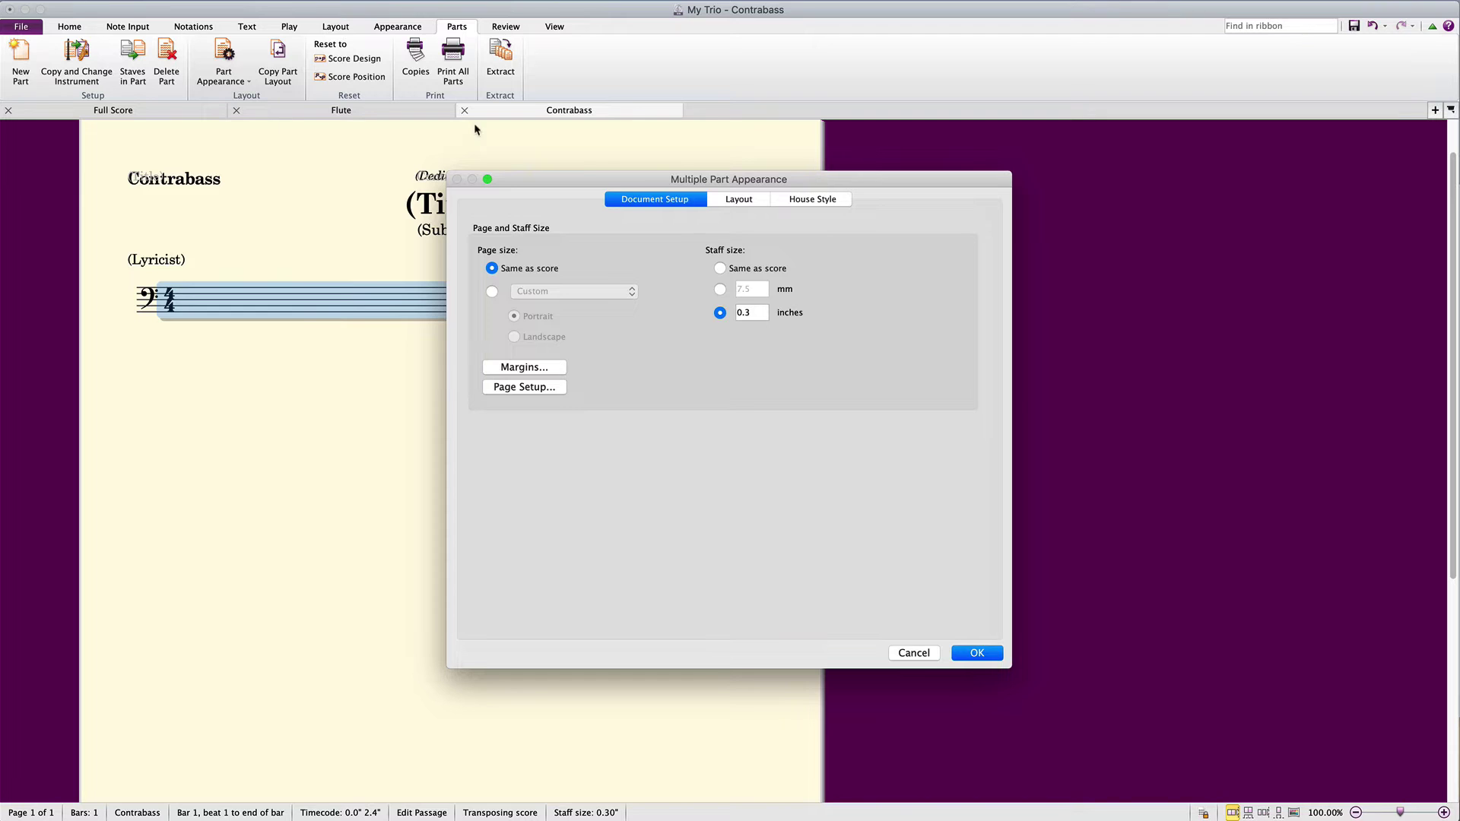
{"action": "left_click", "coordinate": [793, 204]}
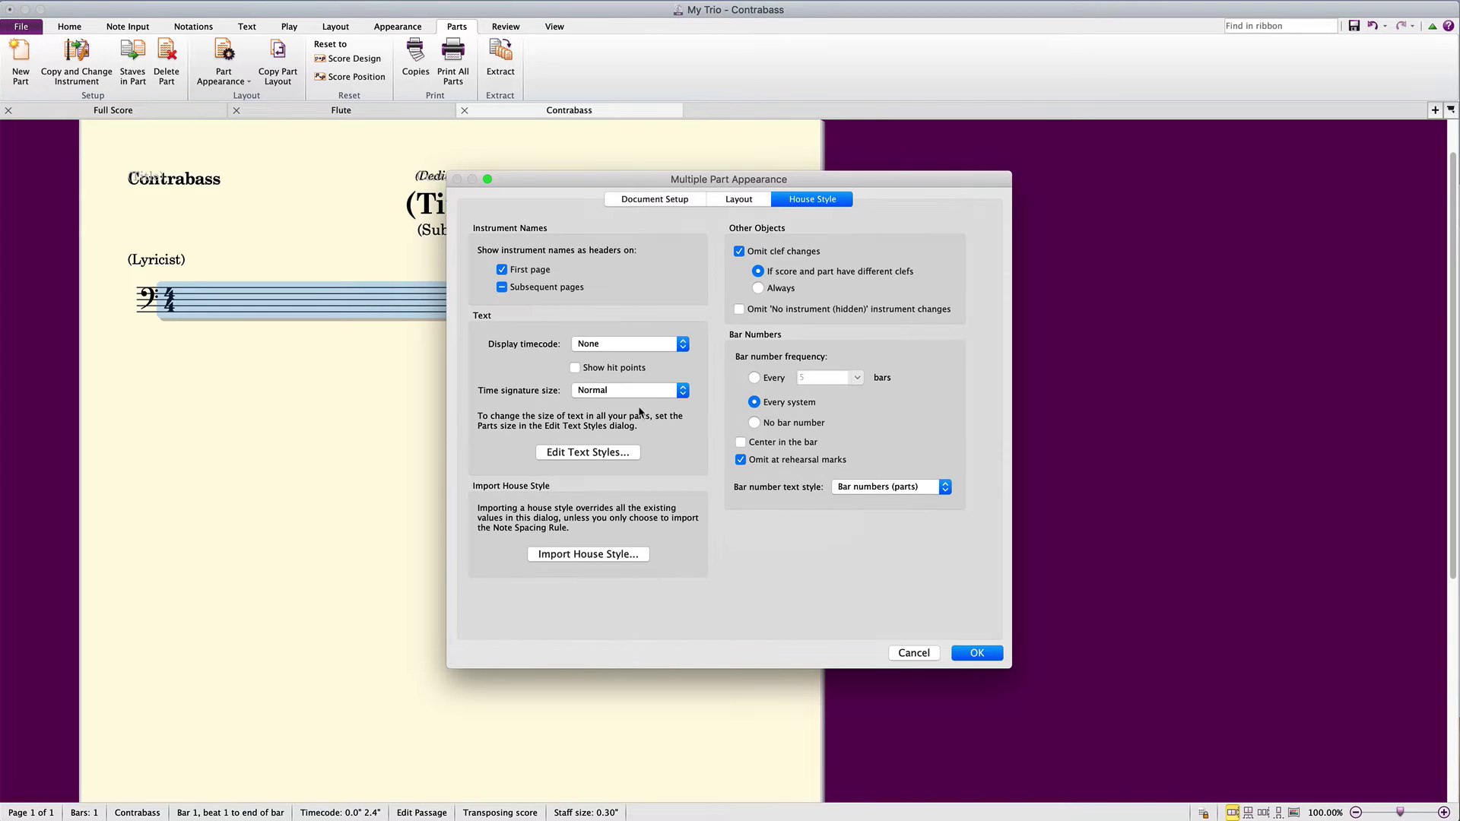
{"action": "left_click", "coordinate": [610, 552]}
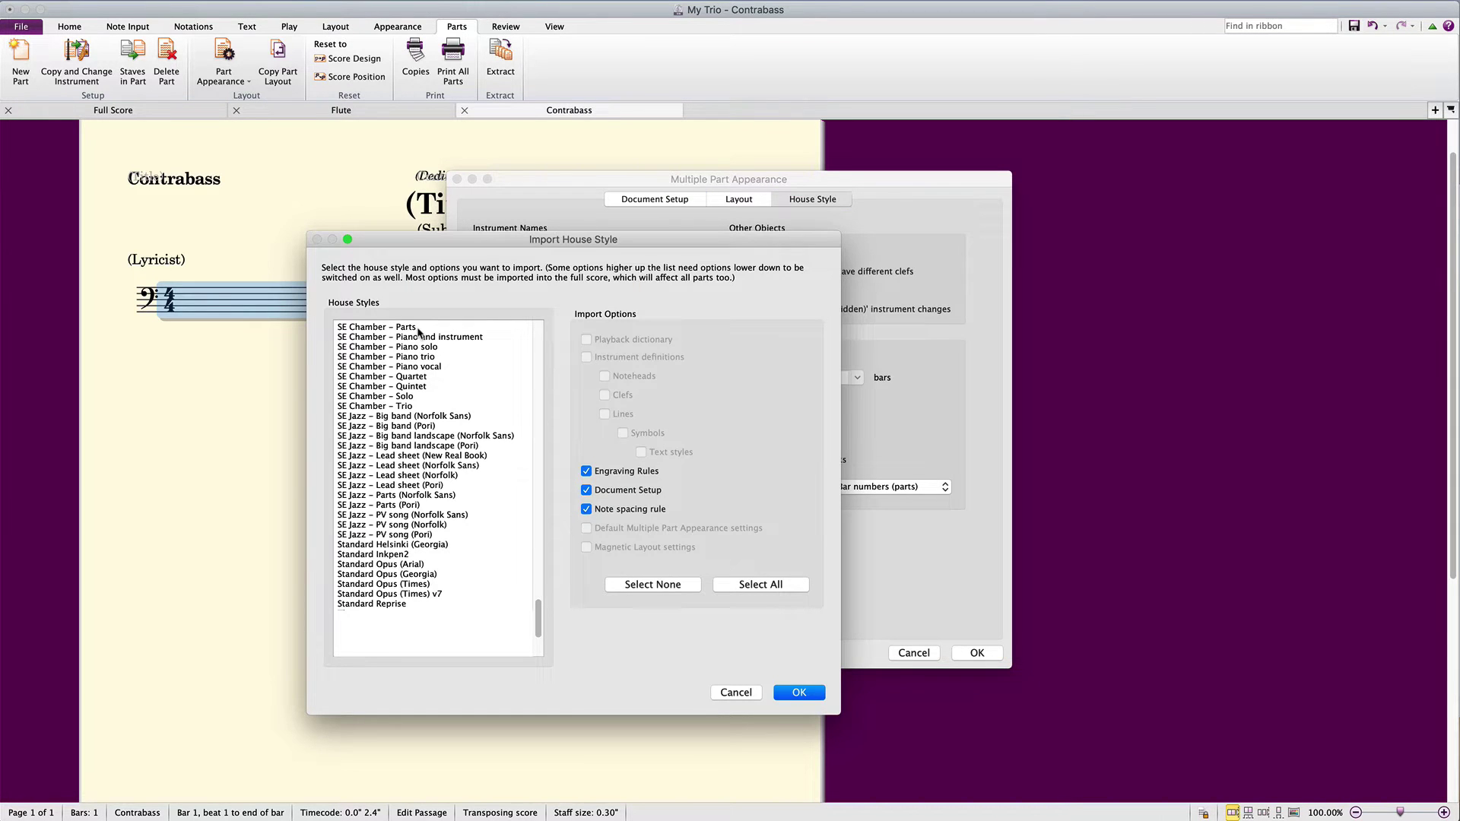
{"action": "left_click", "coordinate": [416, 328]}
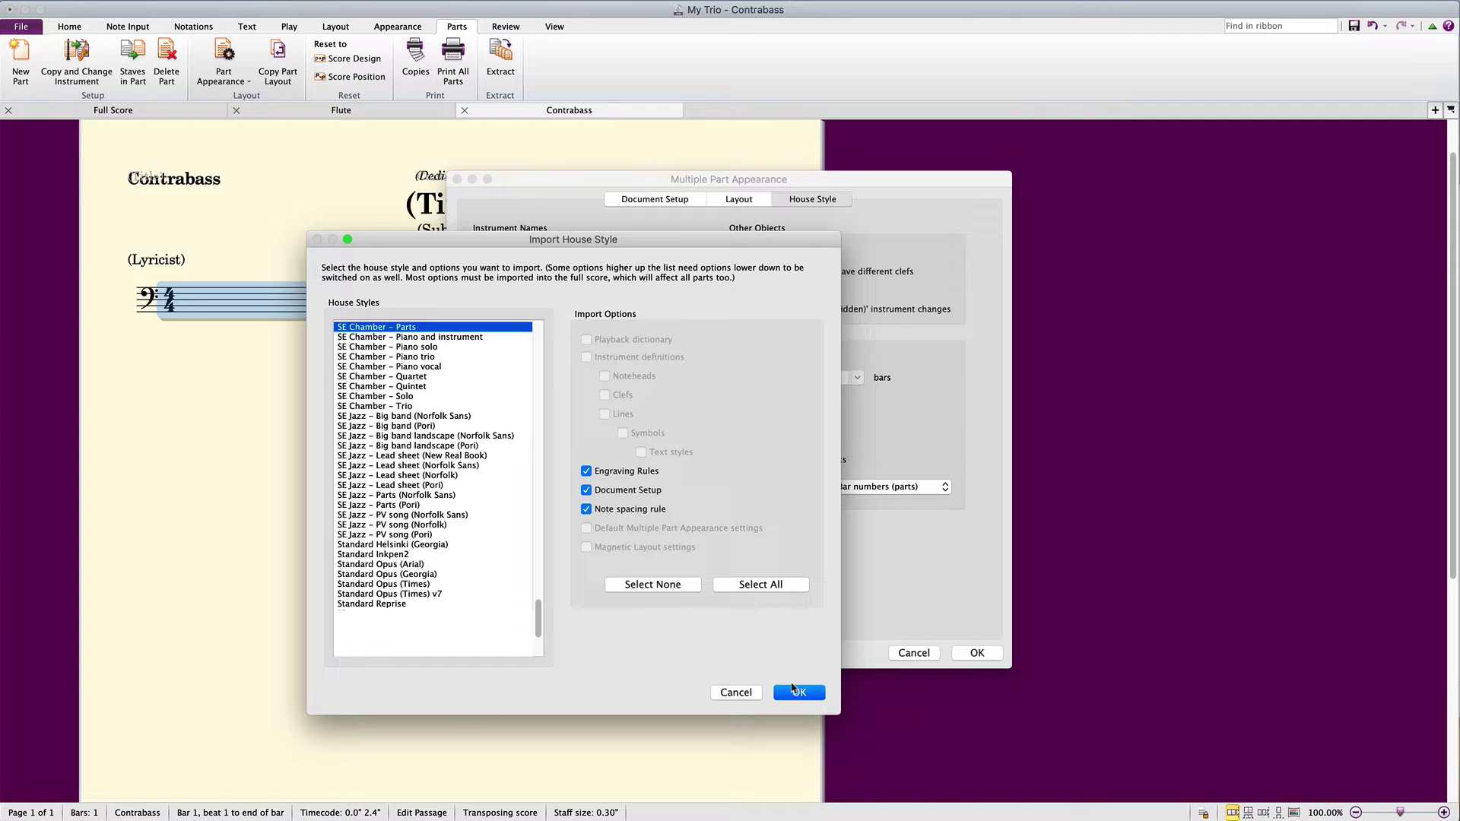
{"action": "left_click", "coordinate": [798, 692]}
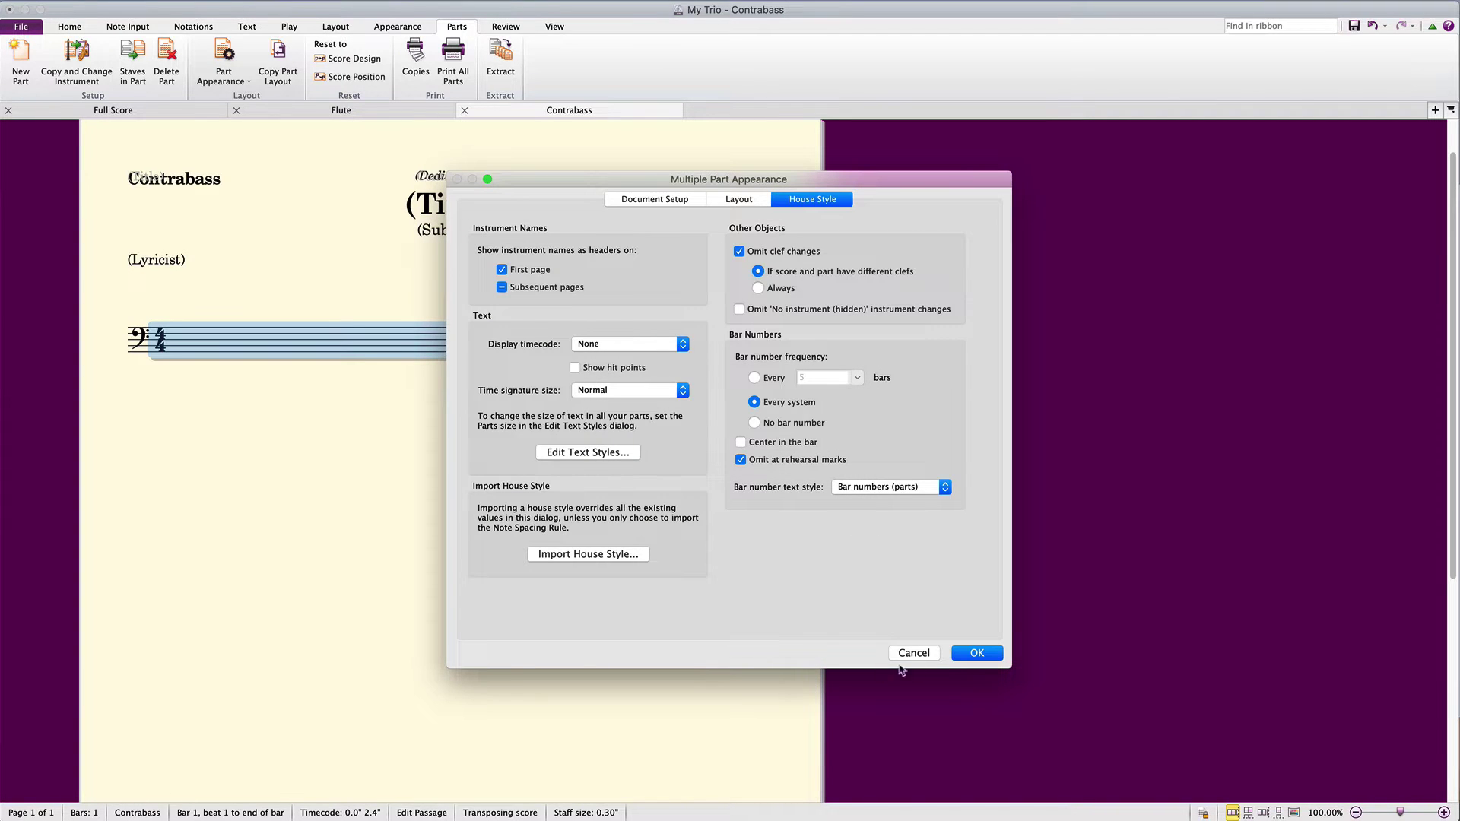
{"action": "left_click", "coordinate": [981, 651]}
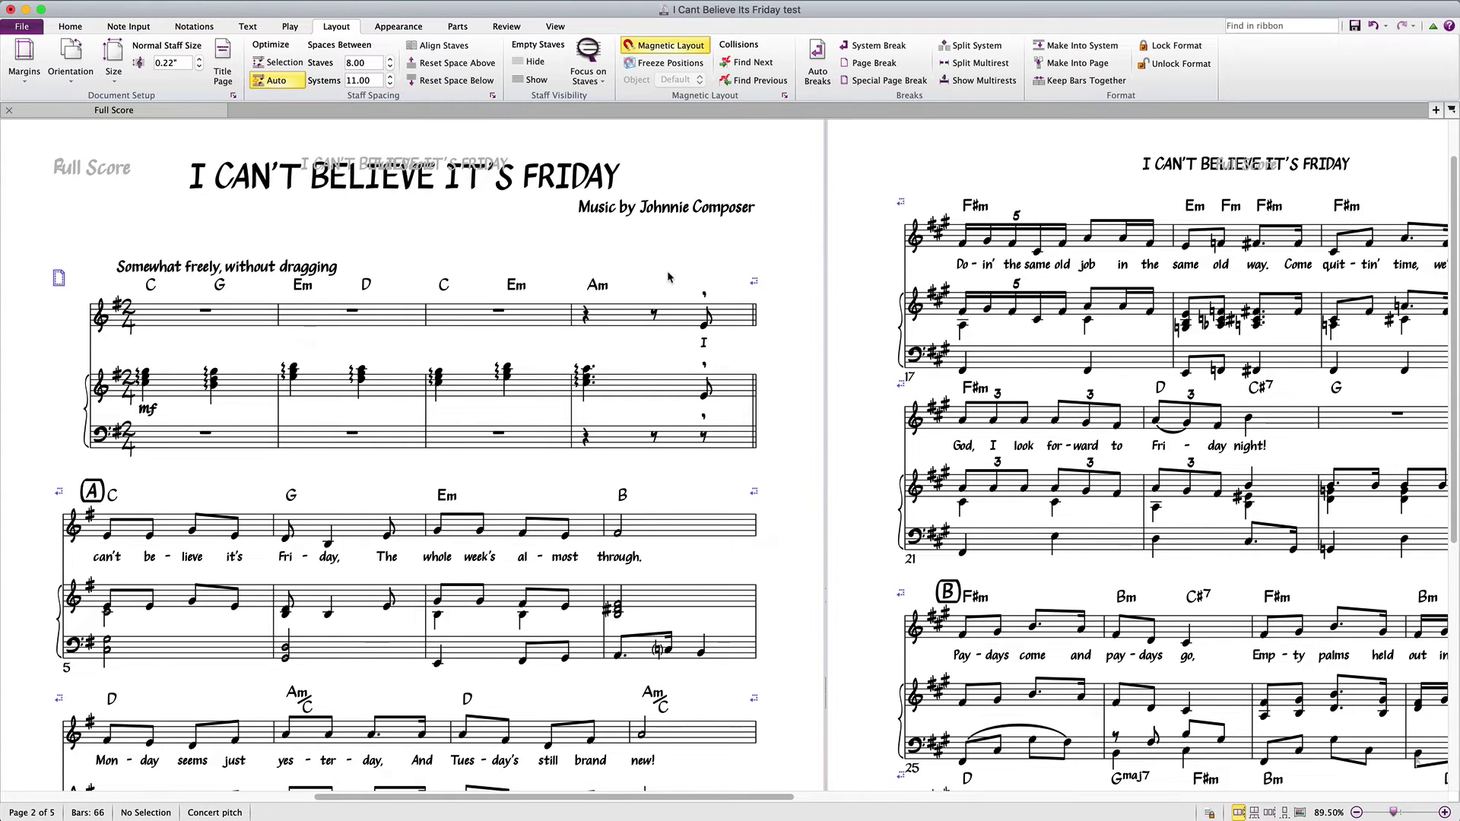
Switch to I Cant Believe Its Friday test and reset the note spacing and object positions of the entire score.
{"action": "left_click", "coordinate": [396, 27]}
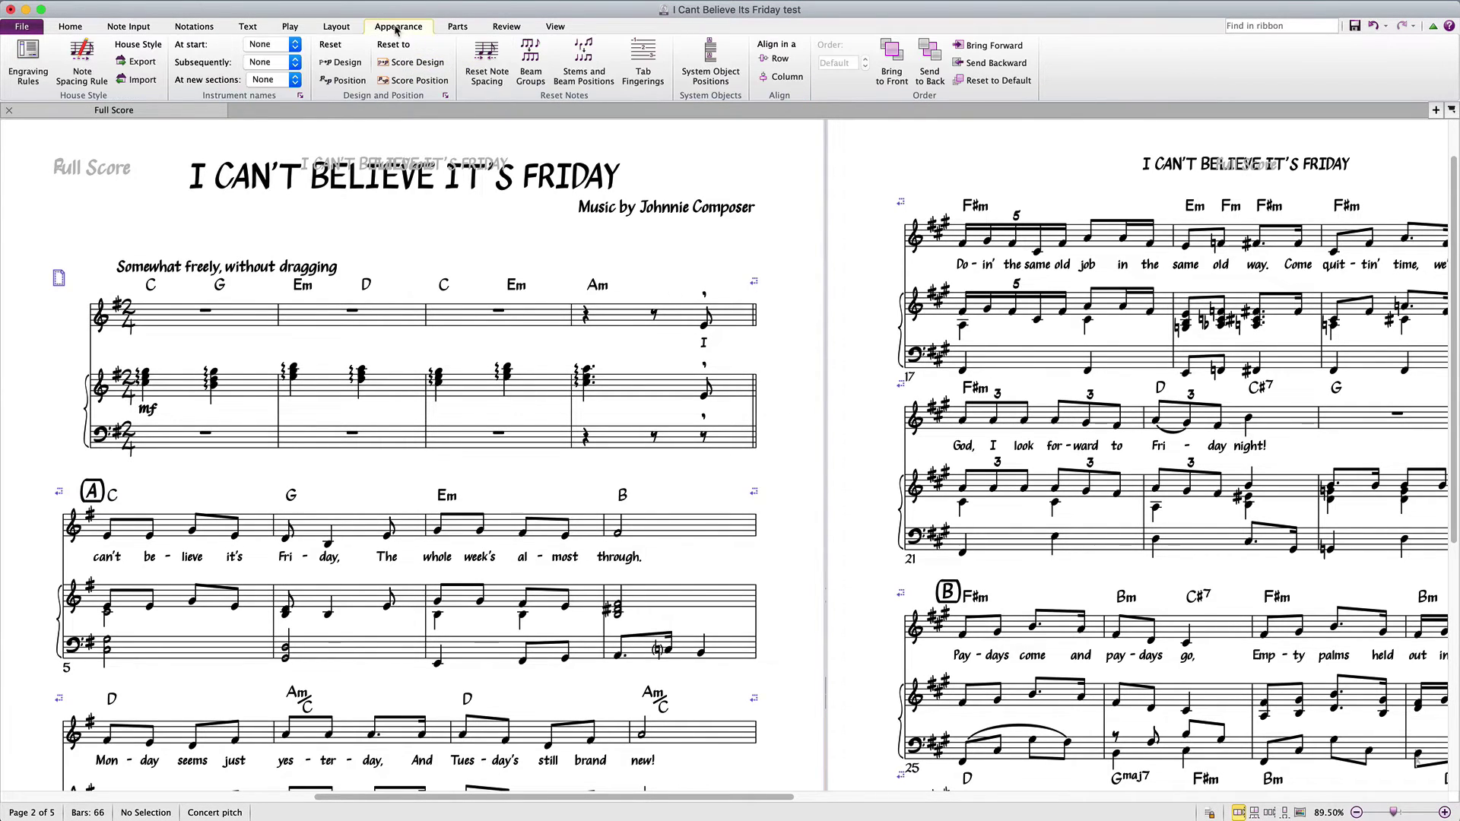
{"action": "key", "text": "super+a"}
{"action": "left_click", "coordinate": [486, 72]}
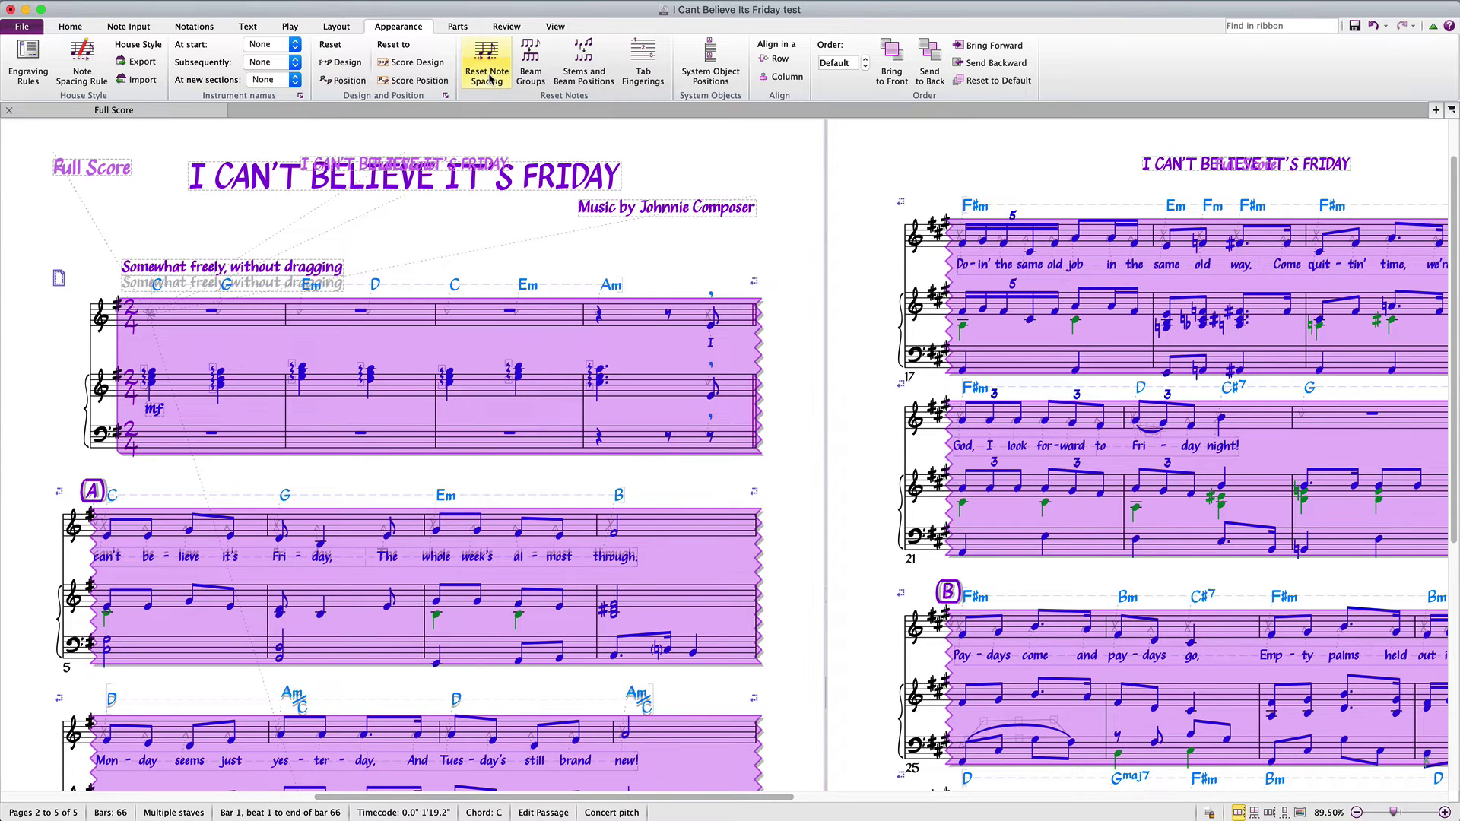
{"action": "left_click", "coordinate": [357, 81]}
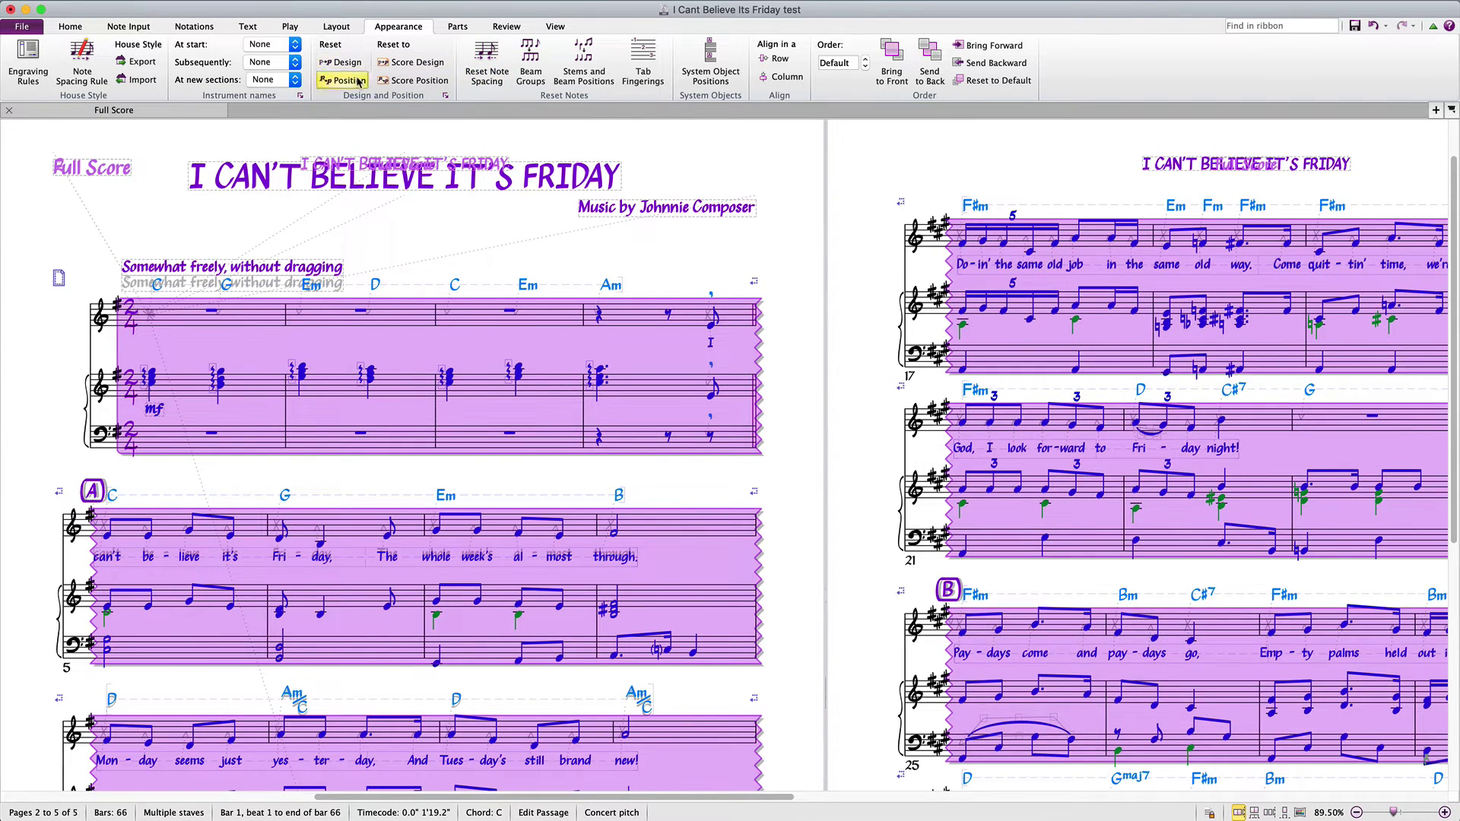
Run the Reset Spacing In Score and Parts plug-in on the current score, covering full score and dynamic parts with Optimize Staves.
{"action": "left_click", "coordinate": [1324, 27]}
{"action": "type", "text": "reset spacing in score"}
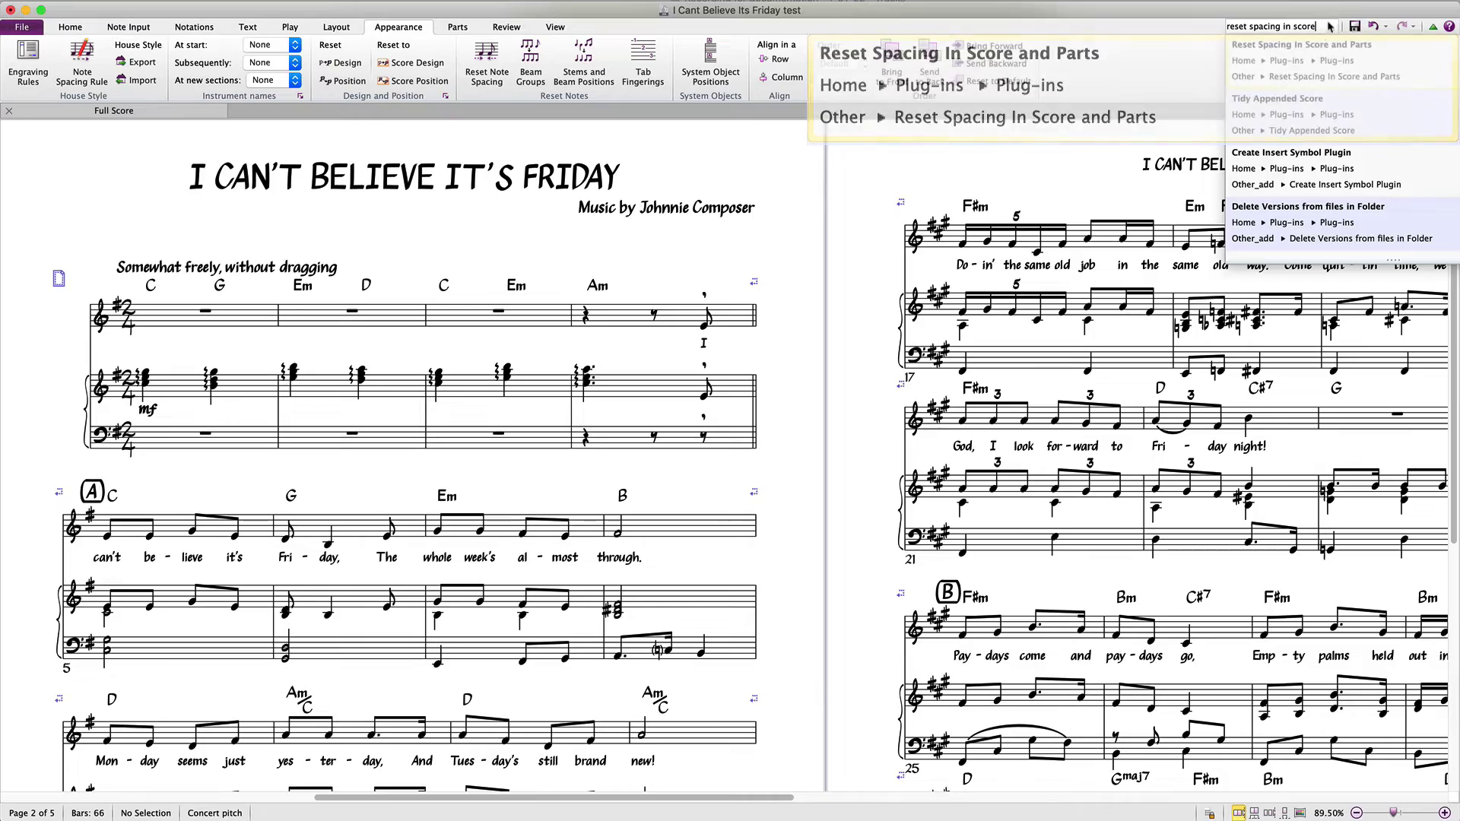
{"action": "key", "text": "Return"}
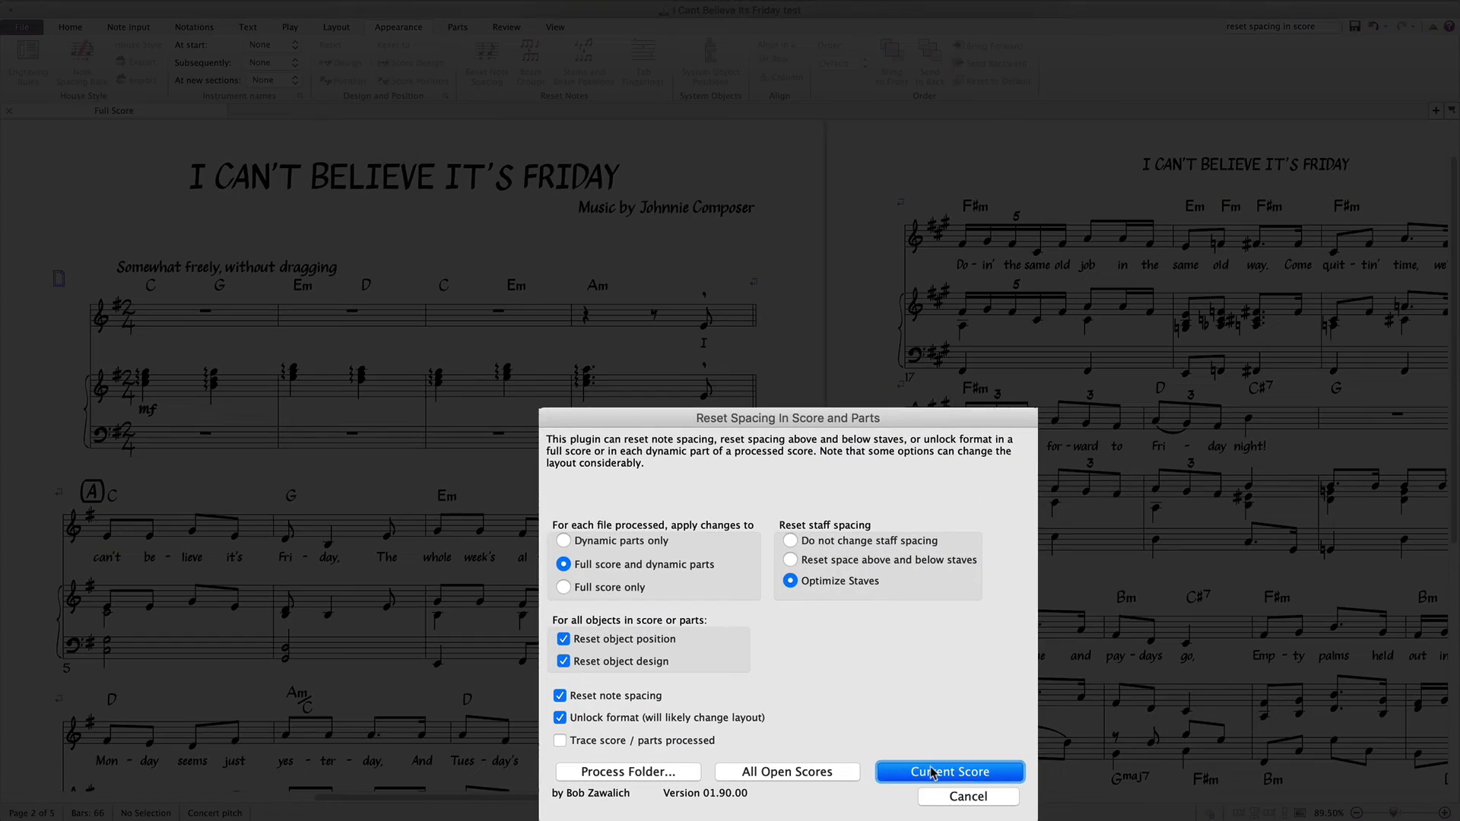
{"action": "left_click", "coordinate": [932, 773]}
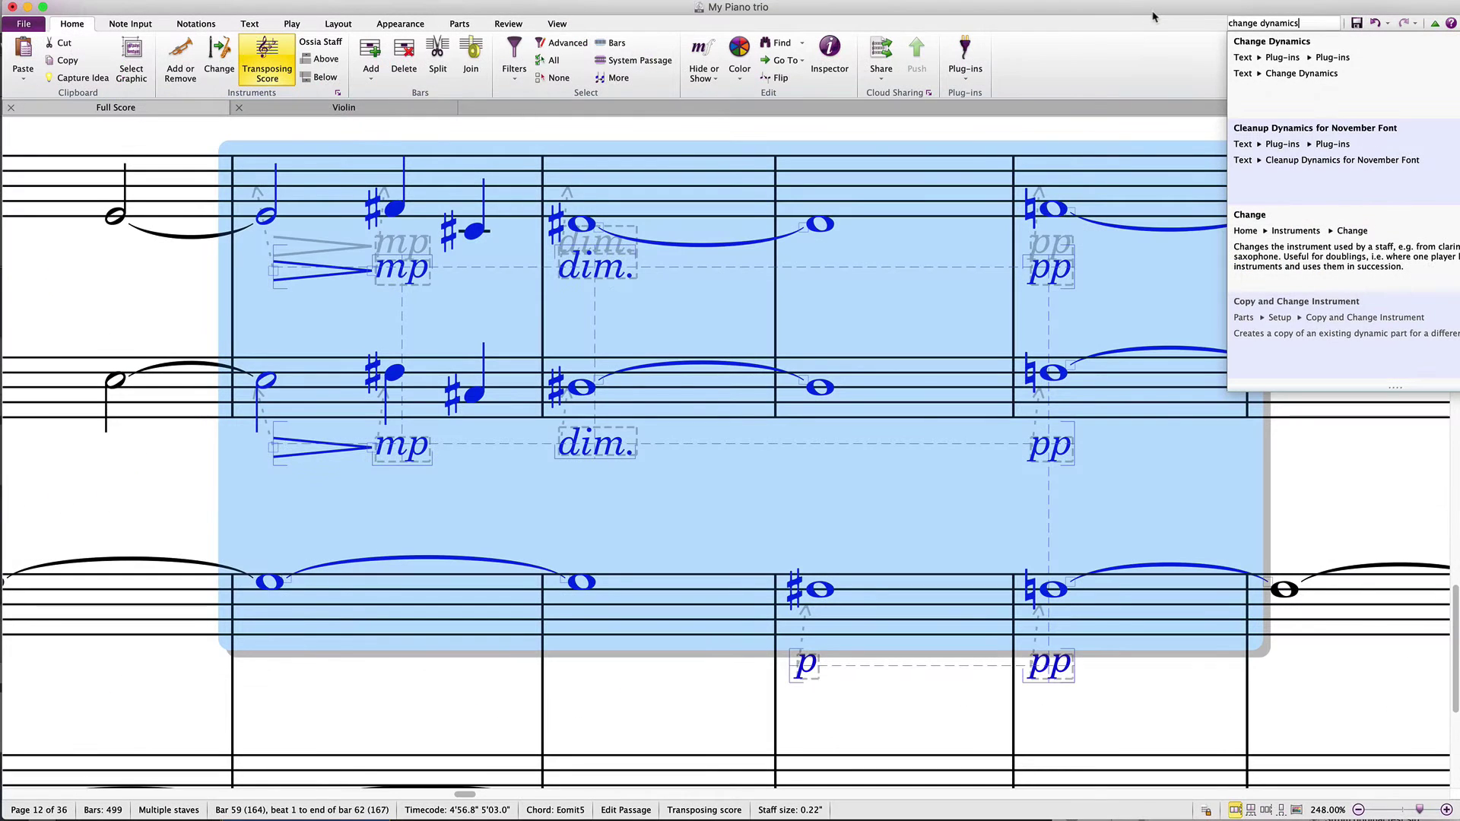
Change the dynamics font of the selected passage in My Piano trio to Norfolk Text Std with the Change Dynamics plug-in.
{"action": "key", "text": "Return"}
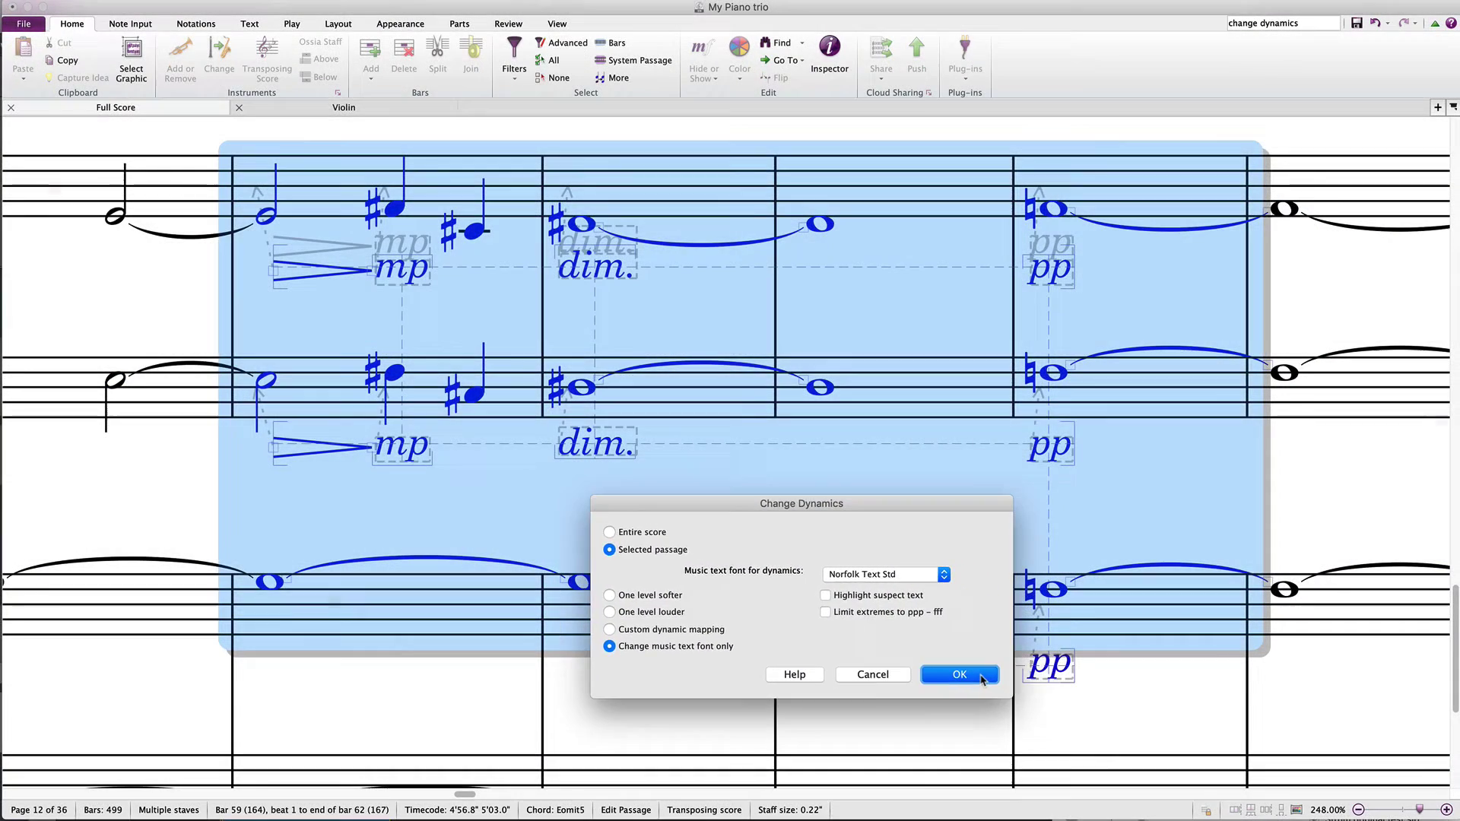
{"action": "left_click", "coordinate": [981, 680]}
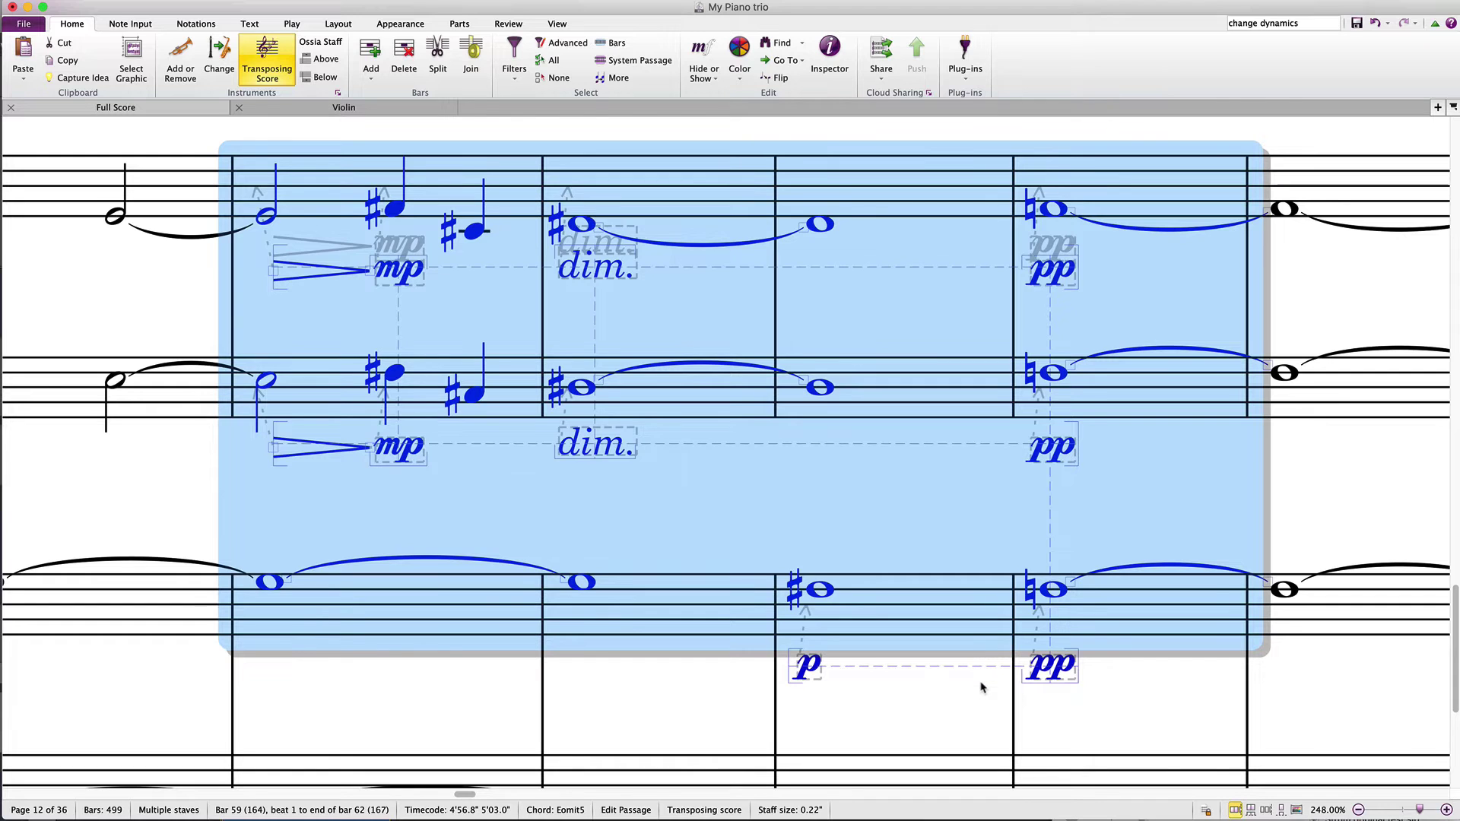
{"action": "key", "text": "Escape"}
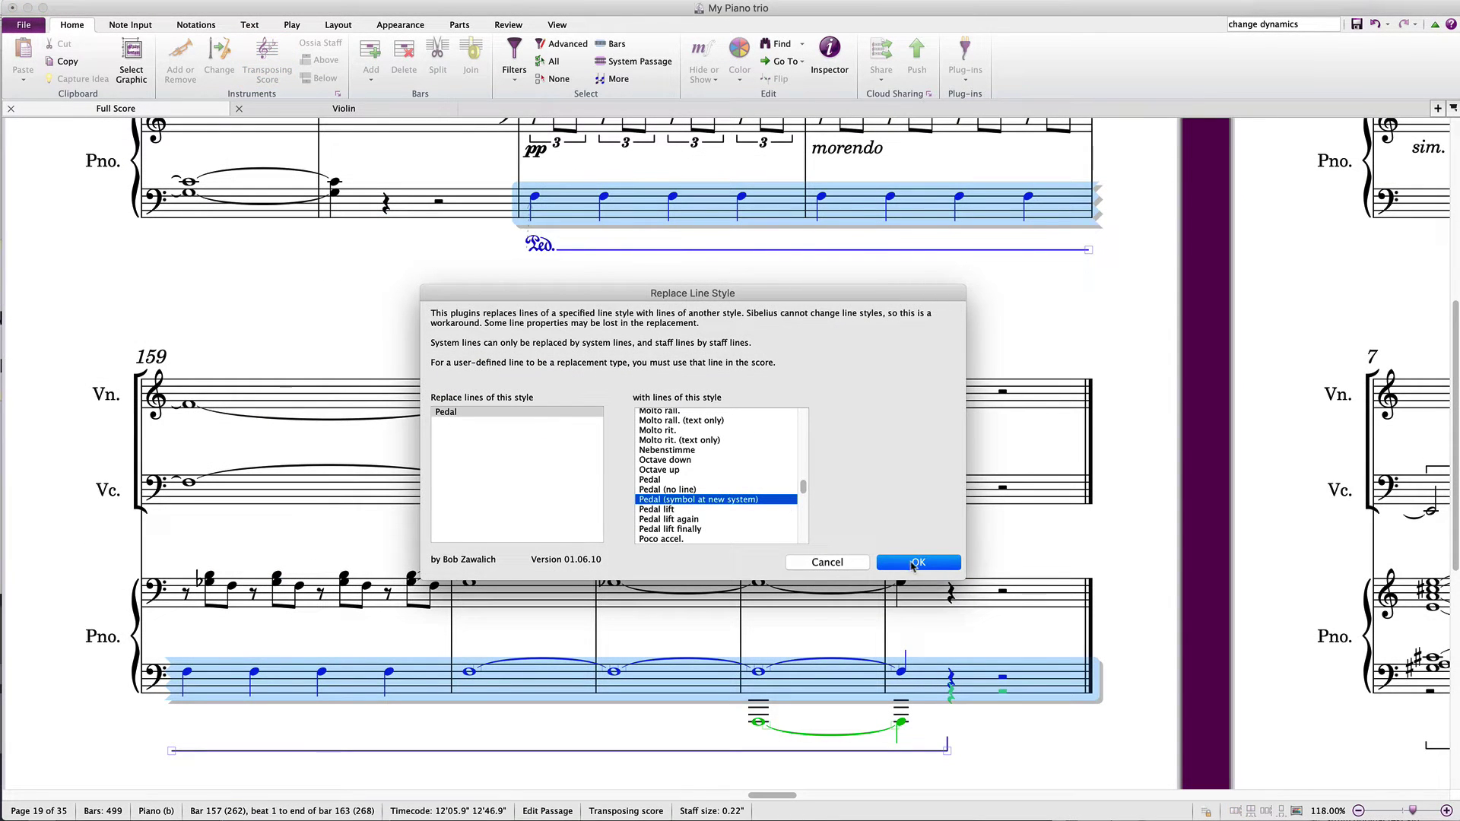
Replace the selected Pedal lines with "Pedal (symbol at new system)" and the cello's "Trill to flat" symbols with "Trill with flat".
{"action": "left_click", "coordinate": [917, 564]}
{"action": "left_click", "coordinate": [916, 357]}
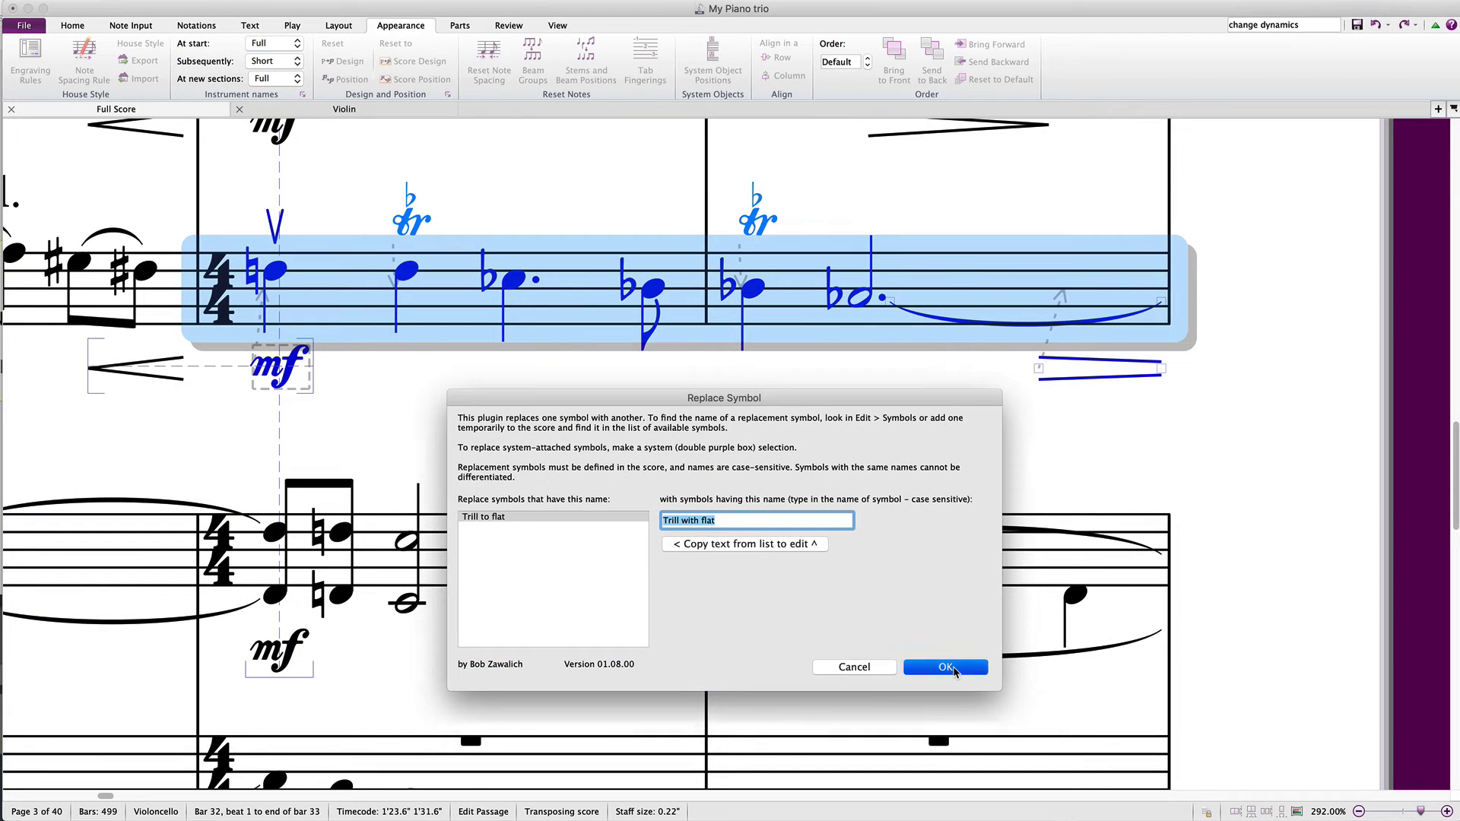
{"action": "left_click", "coordinate": [953, 667]}
{"action": "key", "text": "Return"}
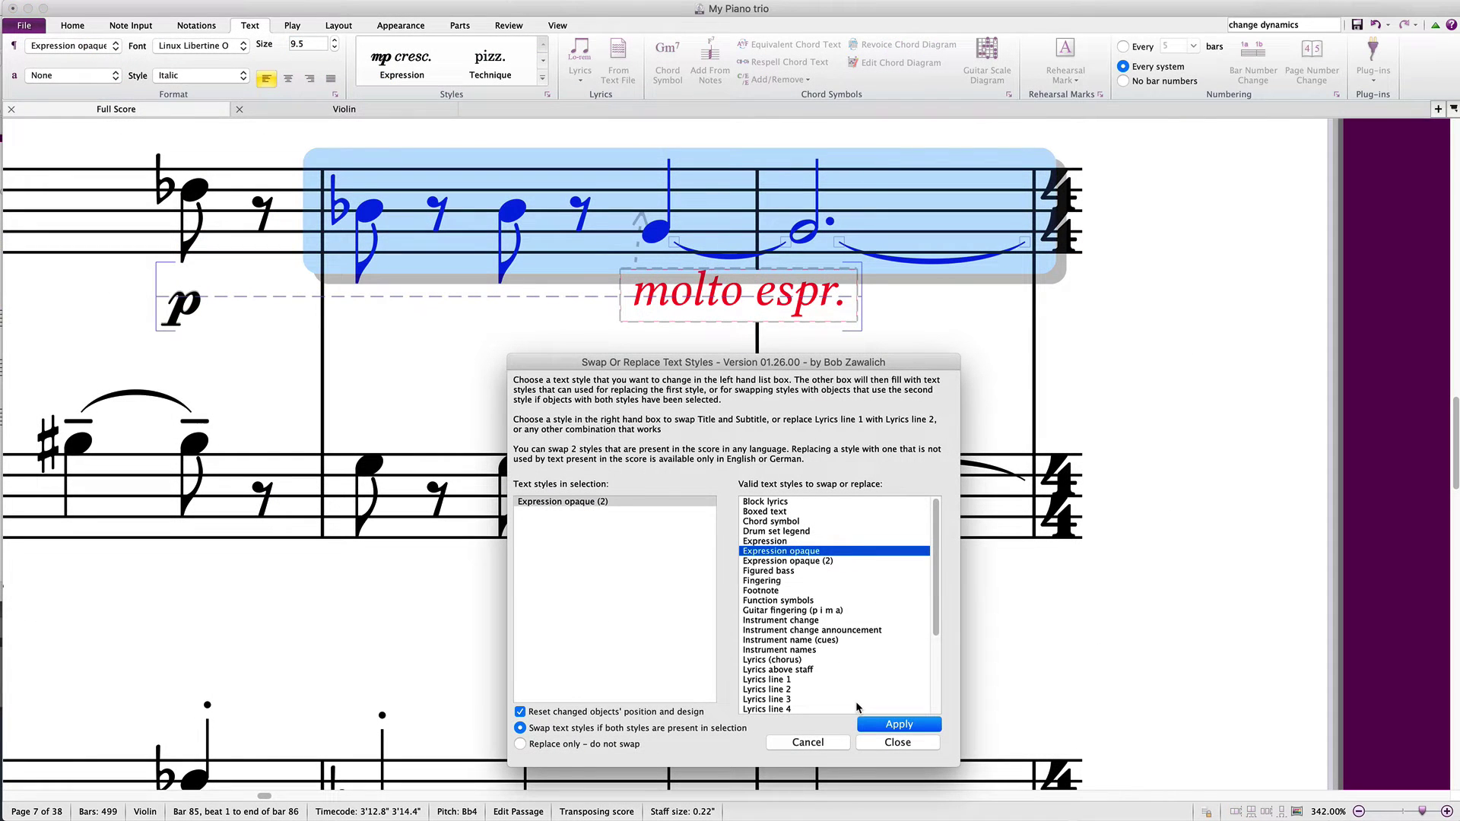
Replace the Expression opaque (2) text style of the violin's "molto espr." with Expression opaque, using Swap Or Replace Text Styles.
{"action": "left_click", "coordinate": [861, 726]}
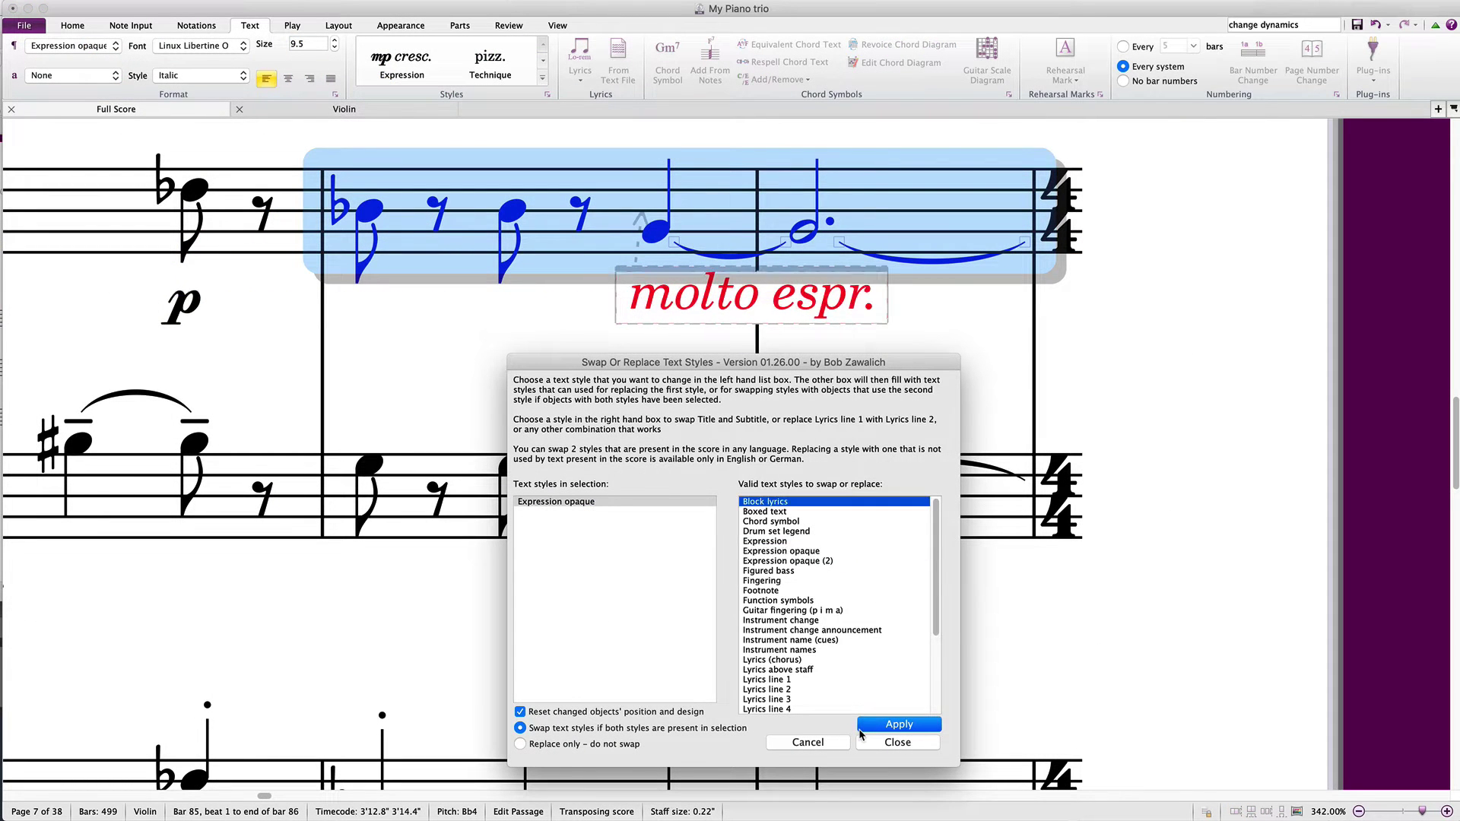
{"action": "left_click", "coordinate": [864, 744]}
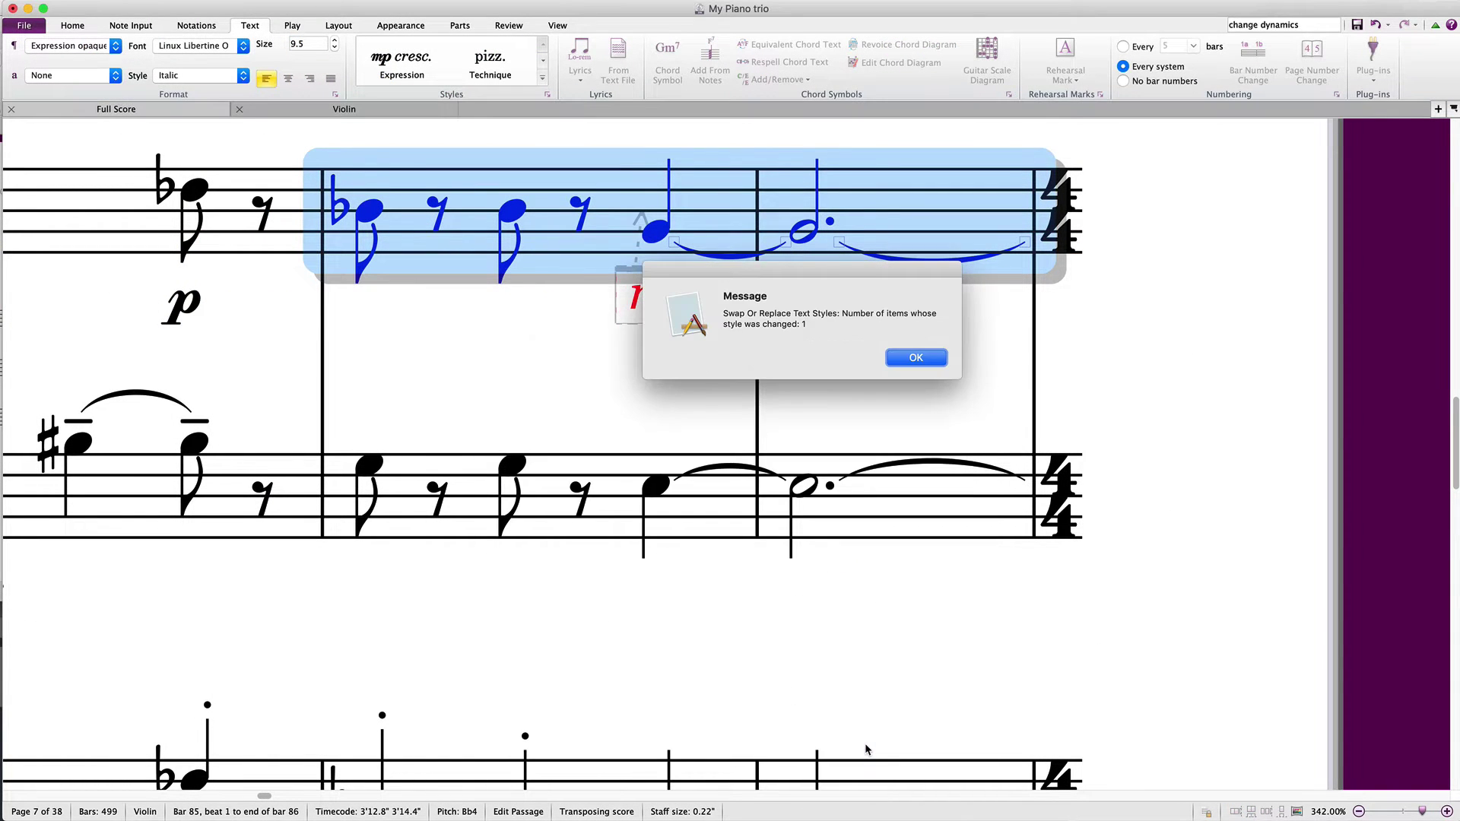
{"action": "key", "text": "Return"}
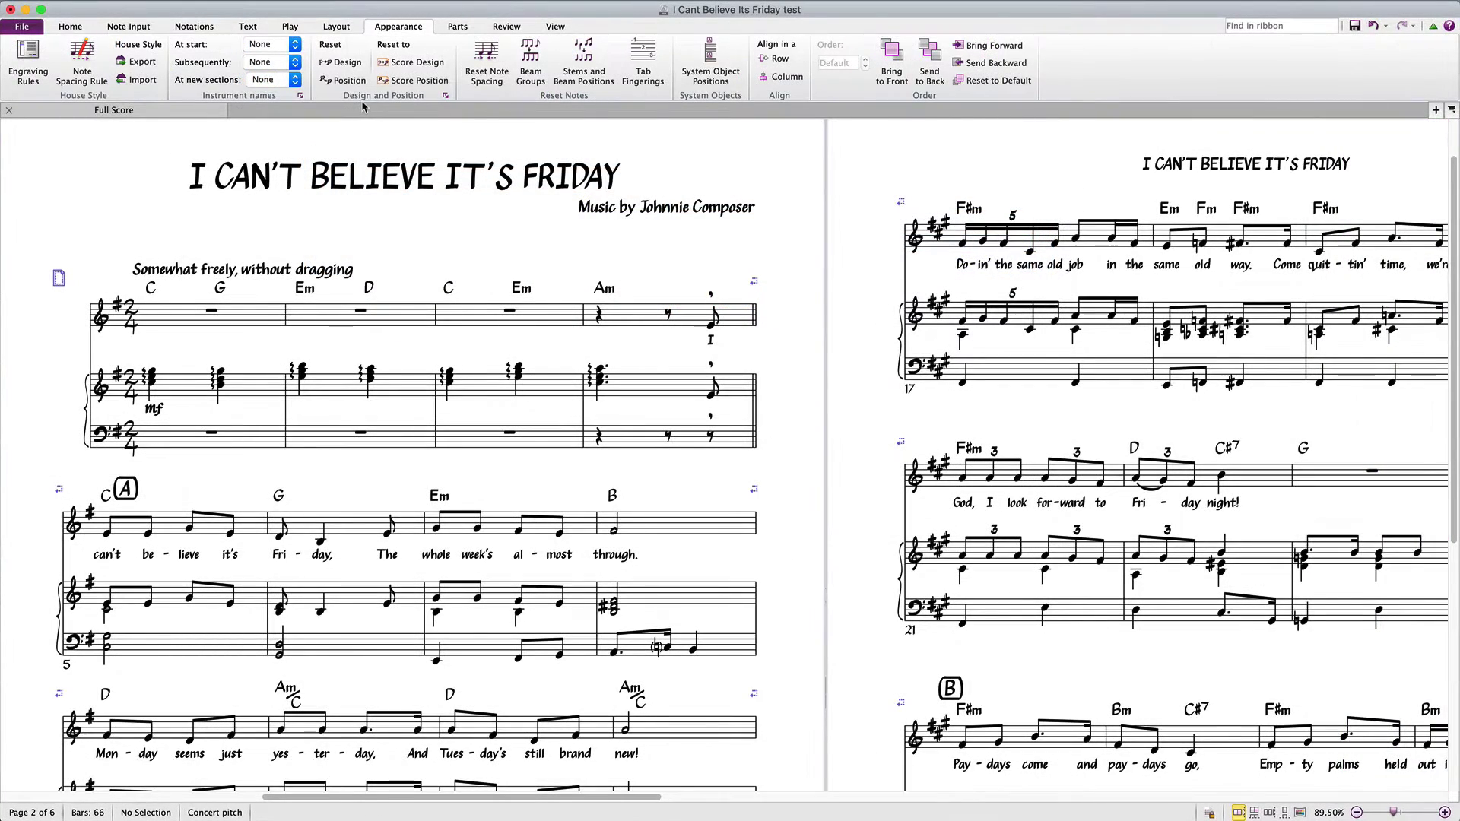
Select all of I Cant Believe Its Friday test and run the Position Rehearsal Marks plug-in on the current score.
{"action": "key", "text": "super+a"}
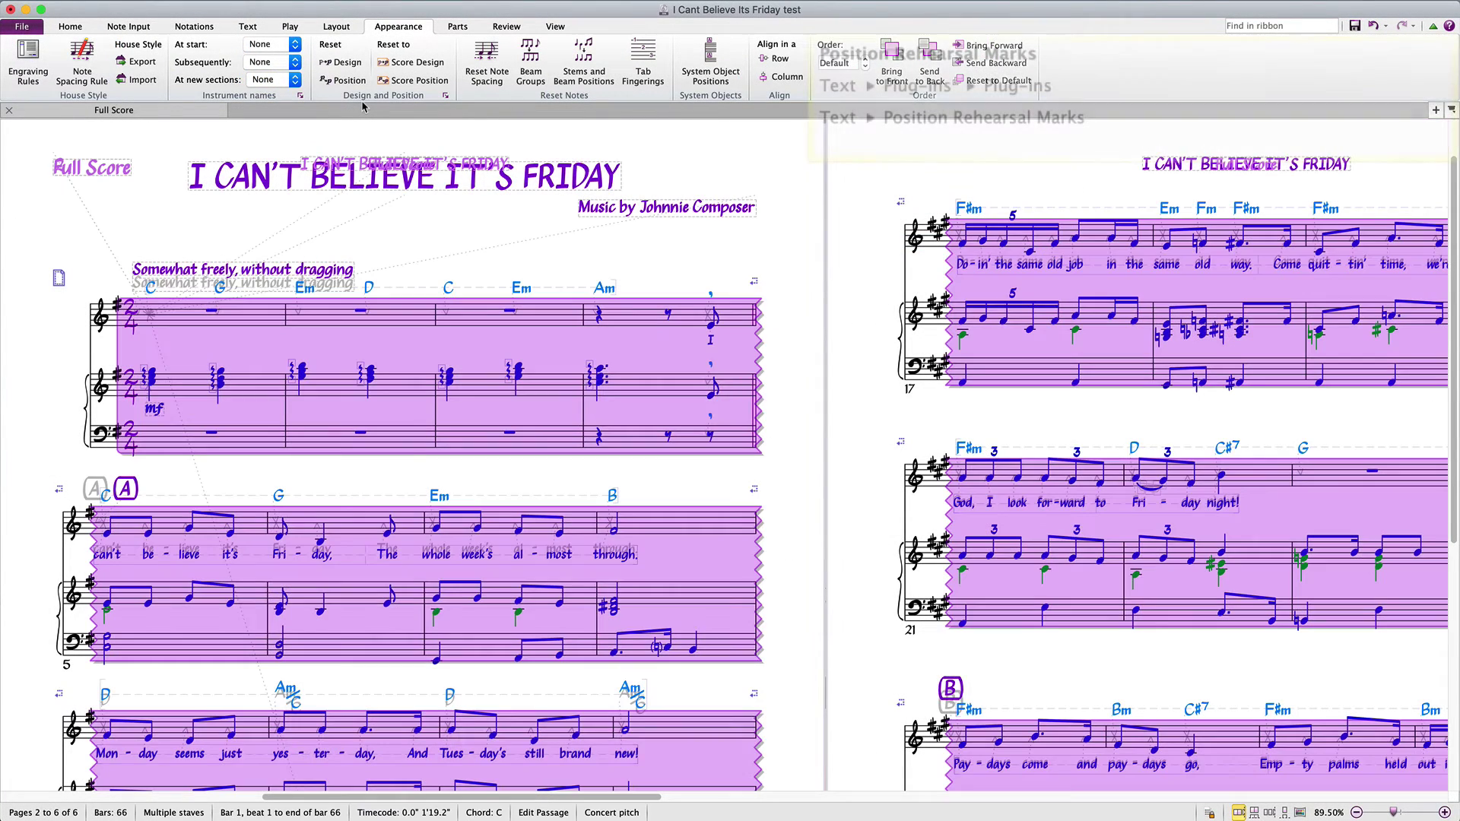
{"action": "left_click", "coordinate": [1247, 24]}
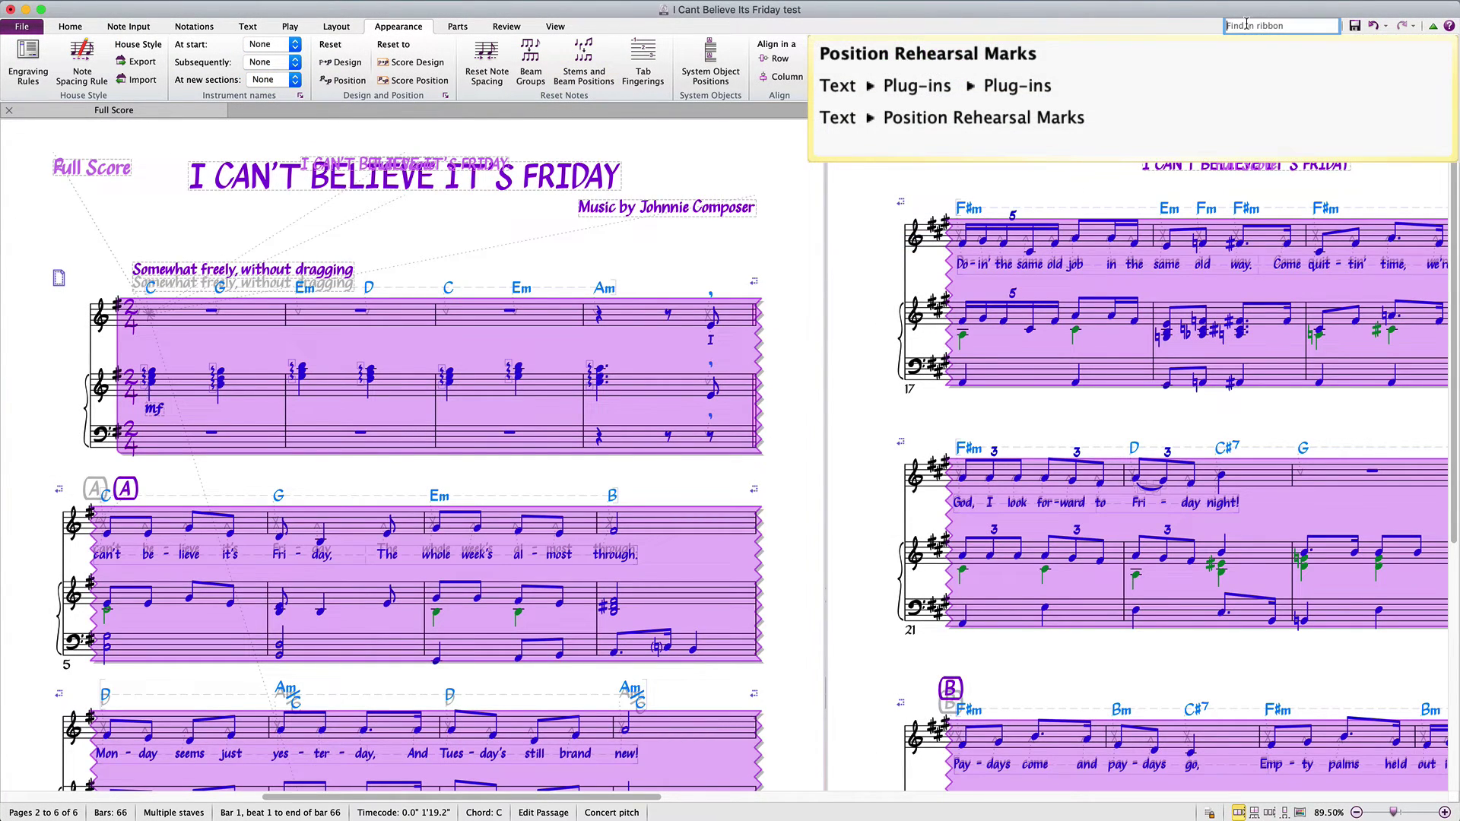
{"action": "type", "text": "position rehea"}
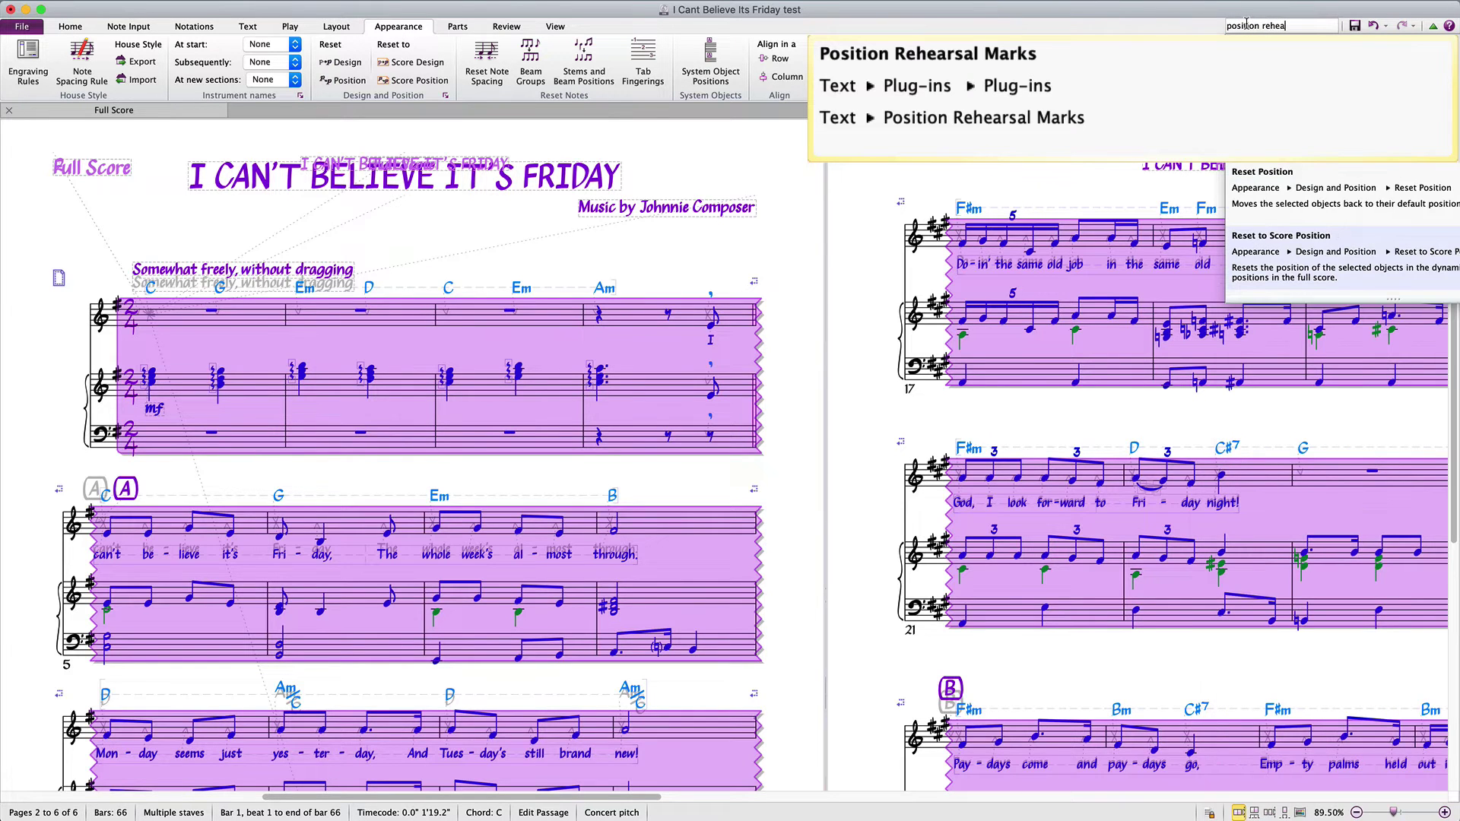
{"action": "left_click", "coordinate": [1295, 69]}
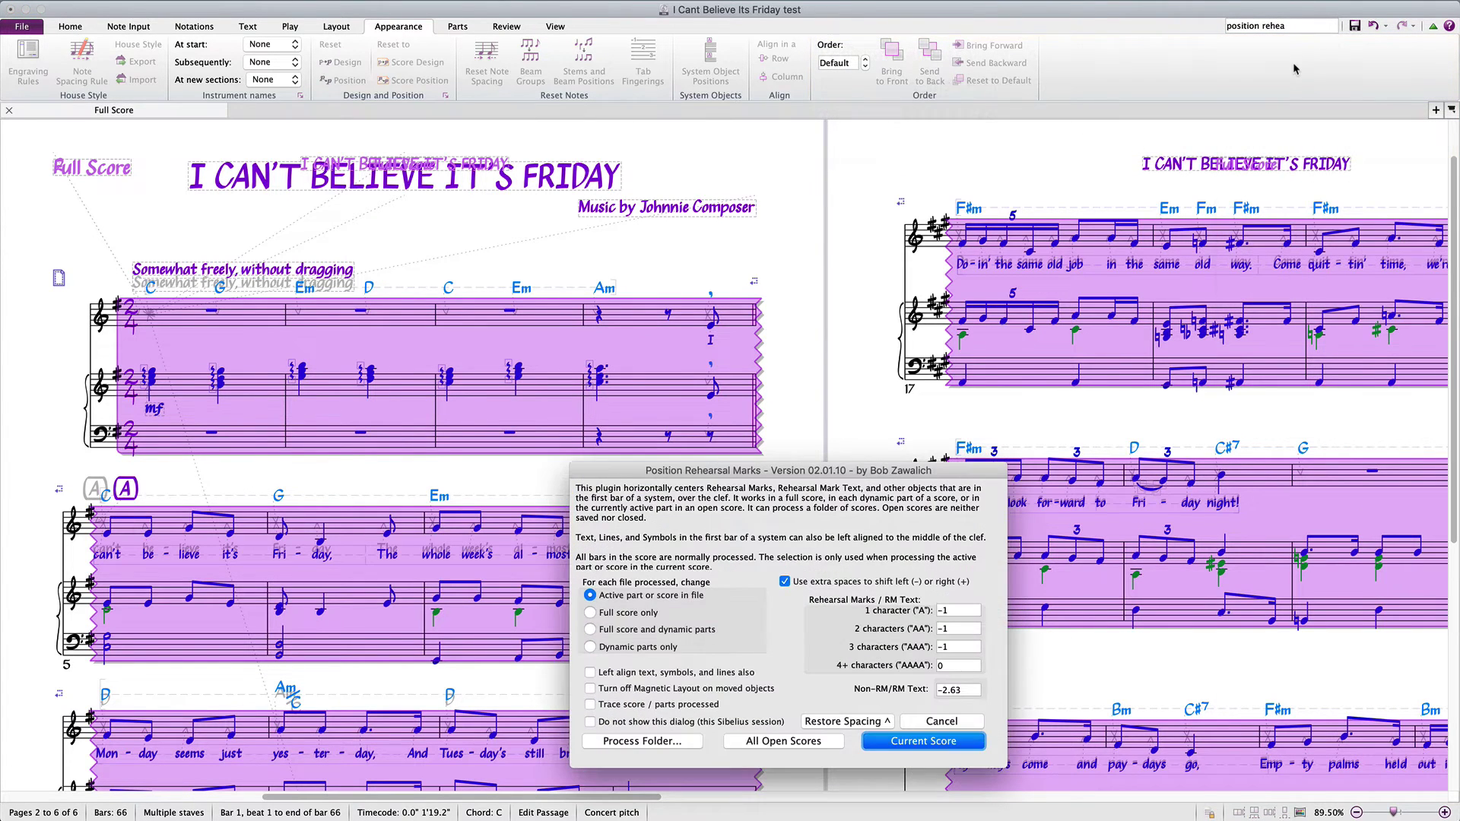
{"action": "left_click", "coordinate": [937, 739]}
{"action": "key", "text": "Escape"}
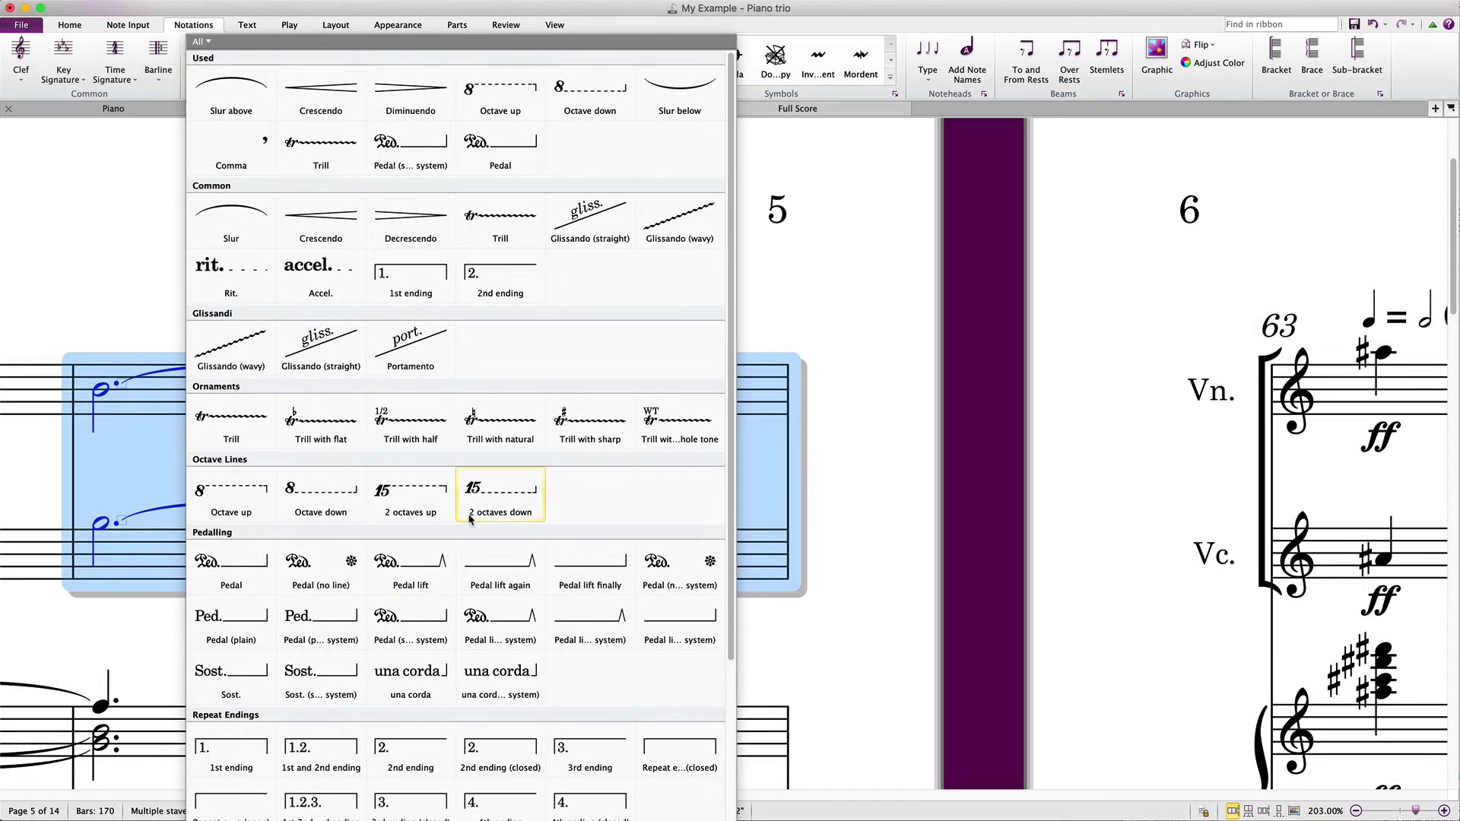
Add "Trill with sharp" lines to the selected violin and cello passage and adjust their playback interval and half steps.
{"action": "left_click", "coordinate": [593, 449]}
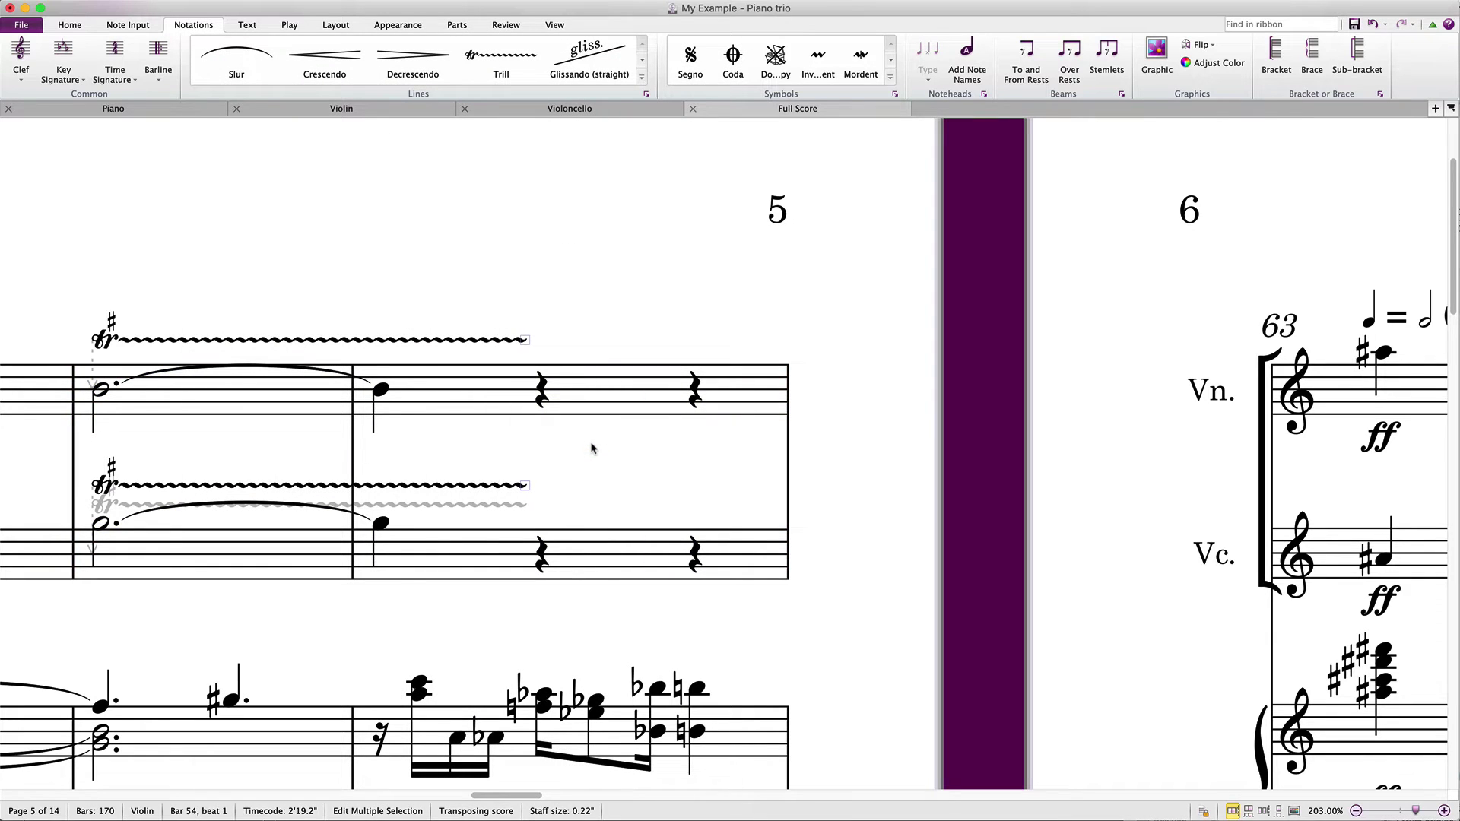
{"action": "key", "text": "super+alt+i"}
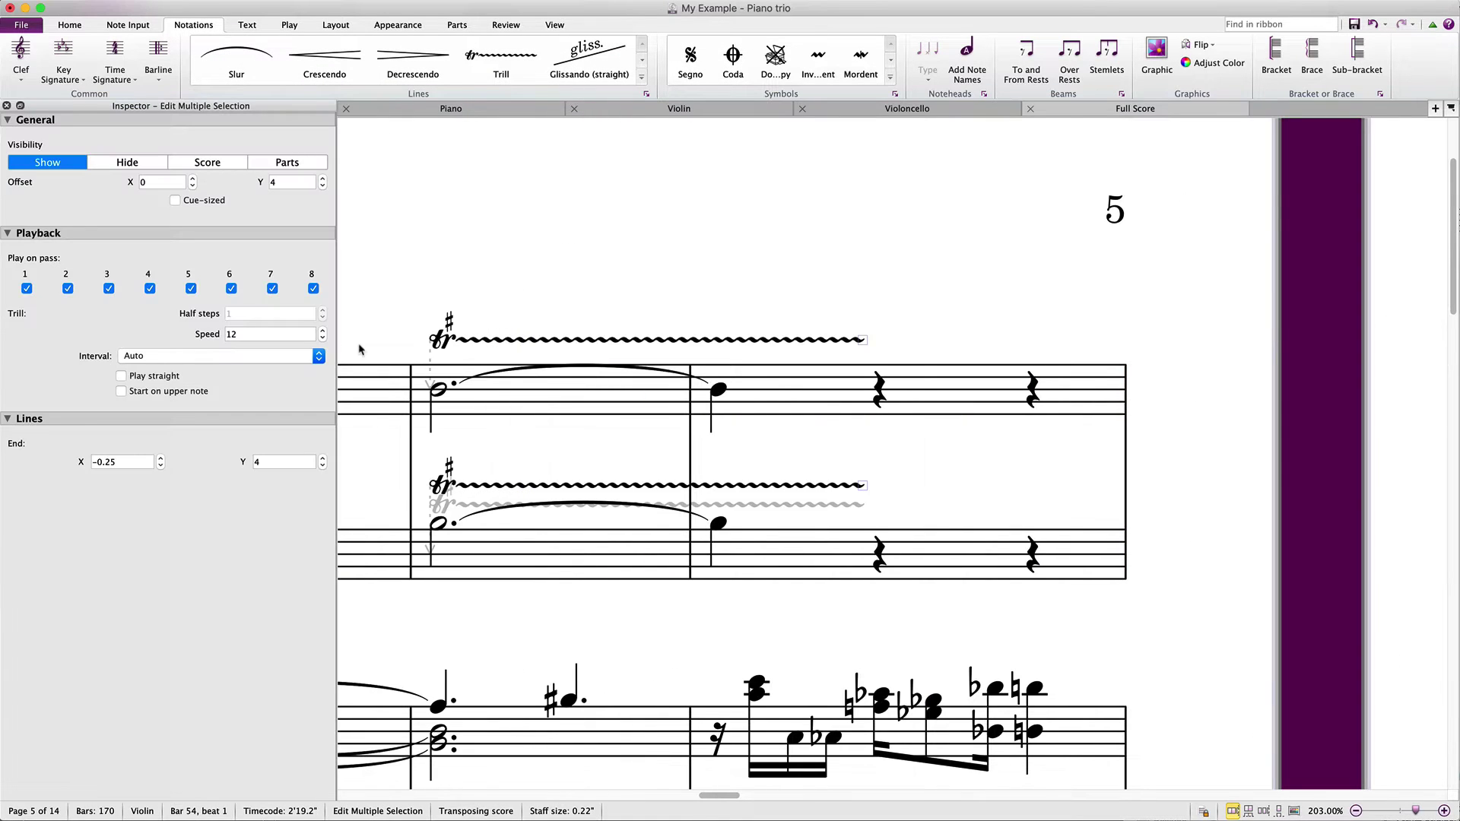
{"action": "left_click", "coordinate": [318, 355]}
{"action": "left_click", "coordinate": [292, 374]}
{"action": "left_click", "coordinate": [322, 310]}
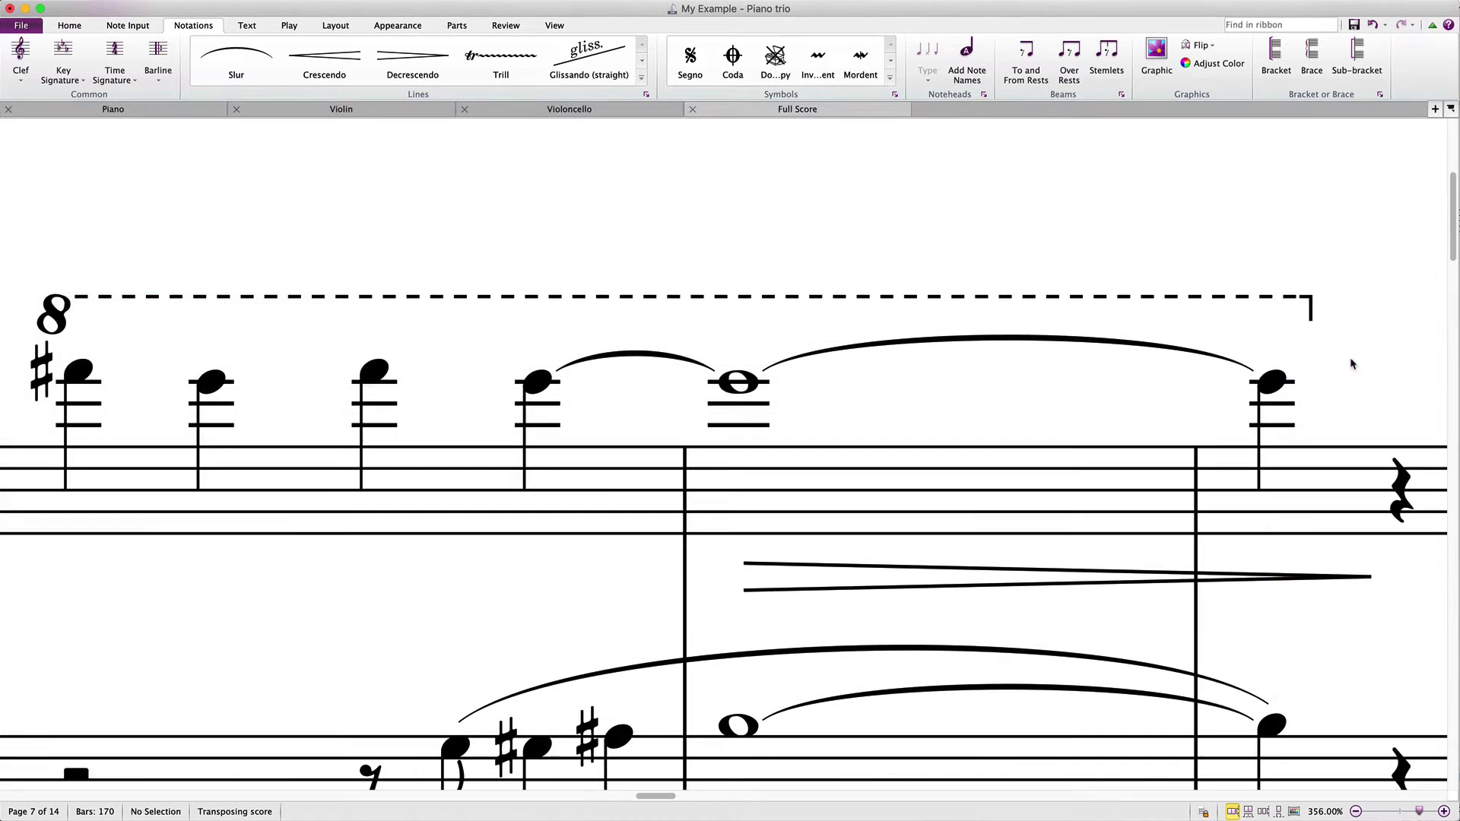
Adjust the end of the octave line above the upper staff by moving its closing hook slightly.
{"action": "left_click", "coordinate": [1309, 312]}
{"action": "mouse_move", "coordinate": [1309, 312]}
{"action": "left_mouse_down"}
{"action": "mouse_move", "coordinate": [1232, 308]}
{"action": "mouse_move", "coordinate": [1318, 321]}
{"action": "left_mouse_up"}
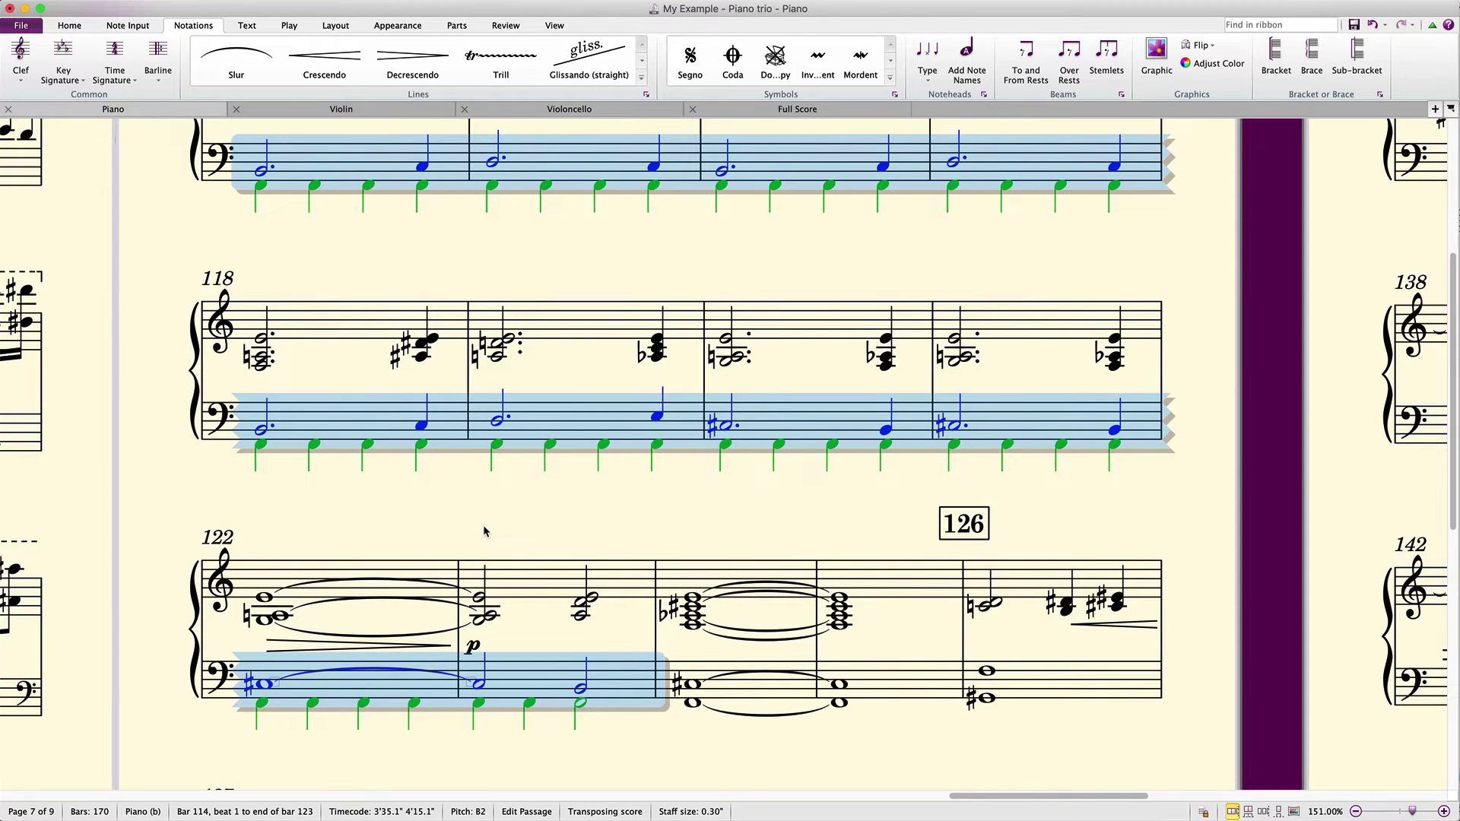
In the Piano part, add a no-line pedal with symbol at new system to bars 114–123 and an una corda line in bar 129.
{"action": "key", "text": "l"}
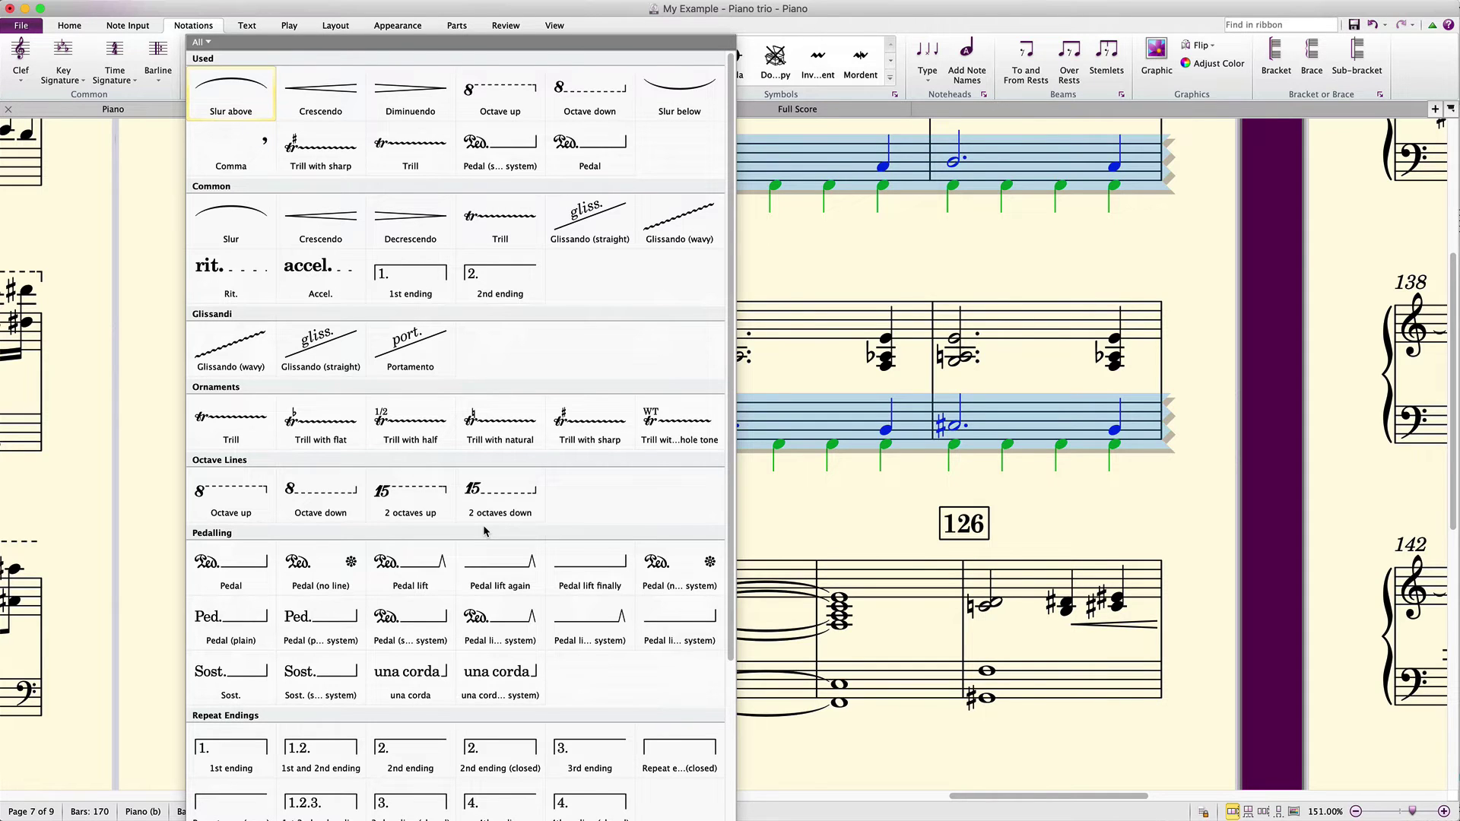
{"action": "left_click", "coordinate": [661, 584]}
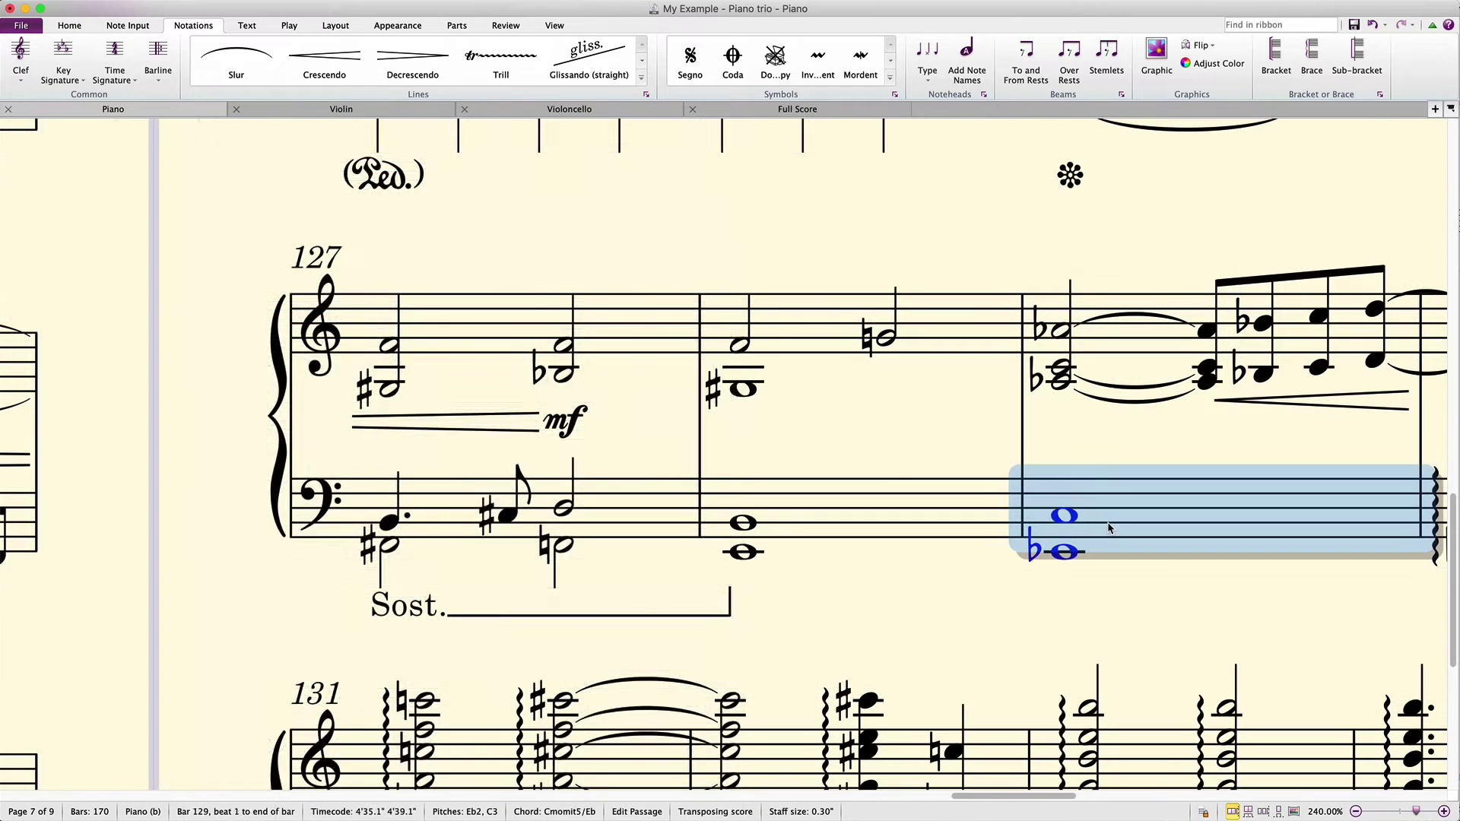
{"action": "key", "text": "l"}
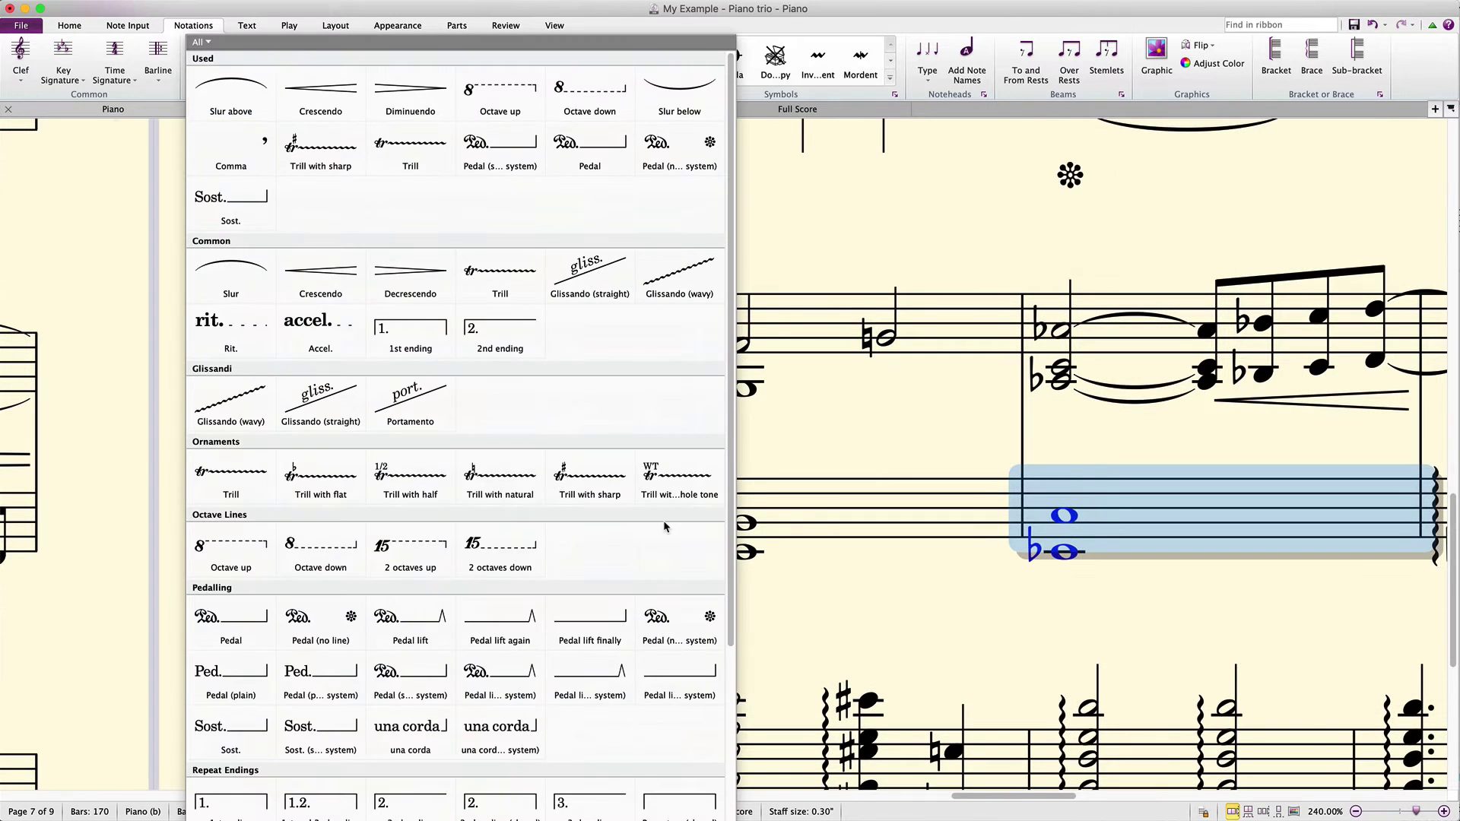
{"action": "left_click", "coordinate": [409, 736]}
{"action": "left_click", "coordinate": [727, 673]}
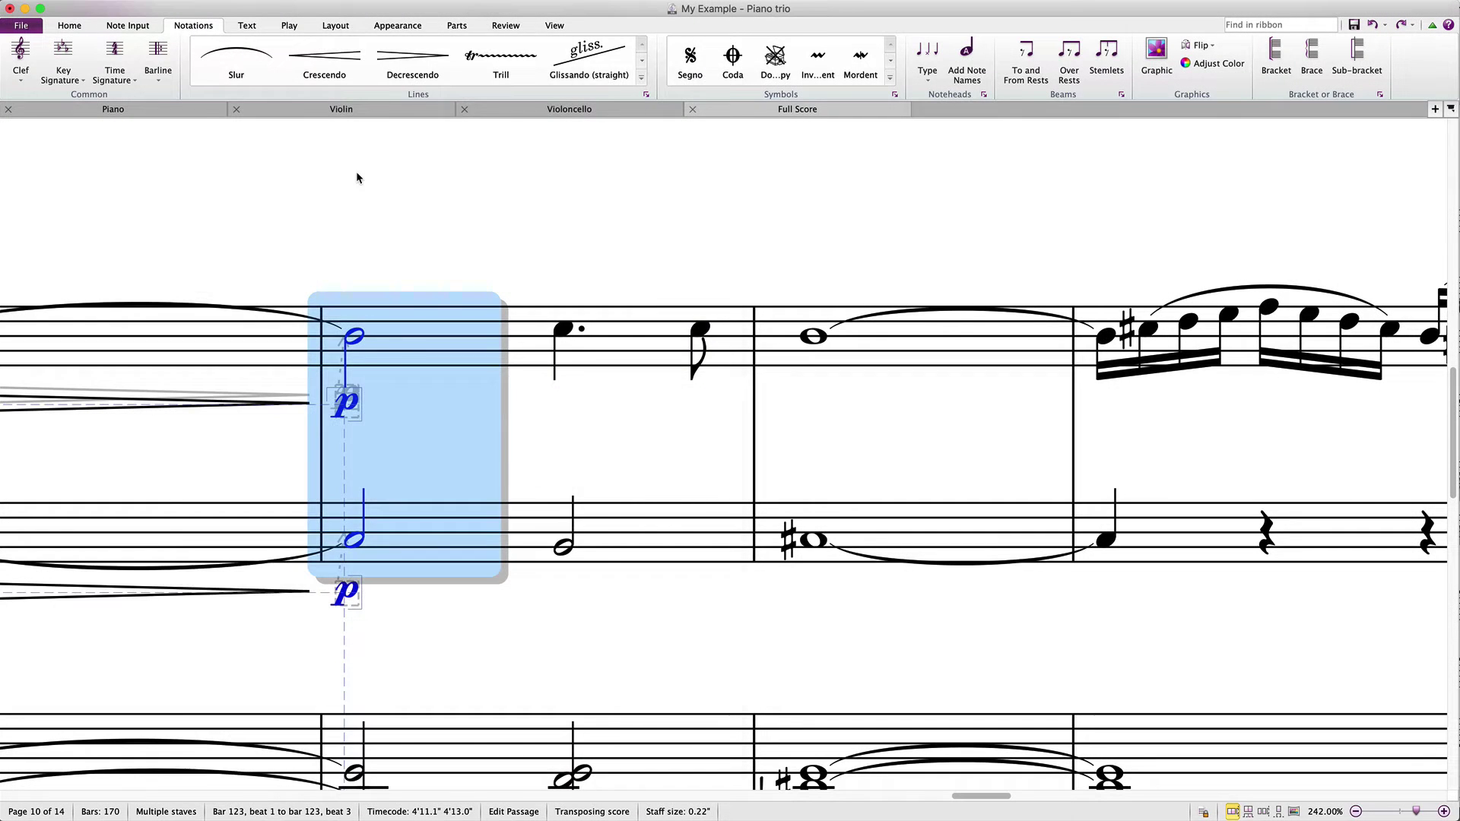
Add caesuras after the first half notes of the violin and cello in bar 123 of the full score.
{"action": "key", "text": "l"}
{"action": "left_click", "coordinate": [212, 200]}
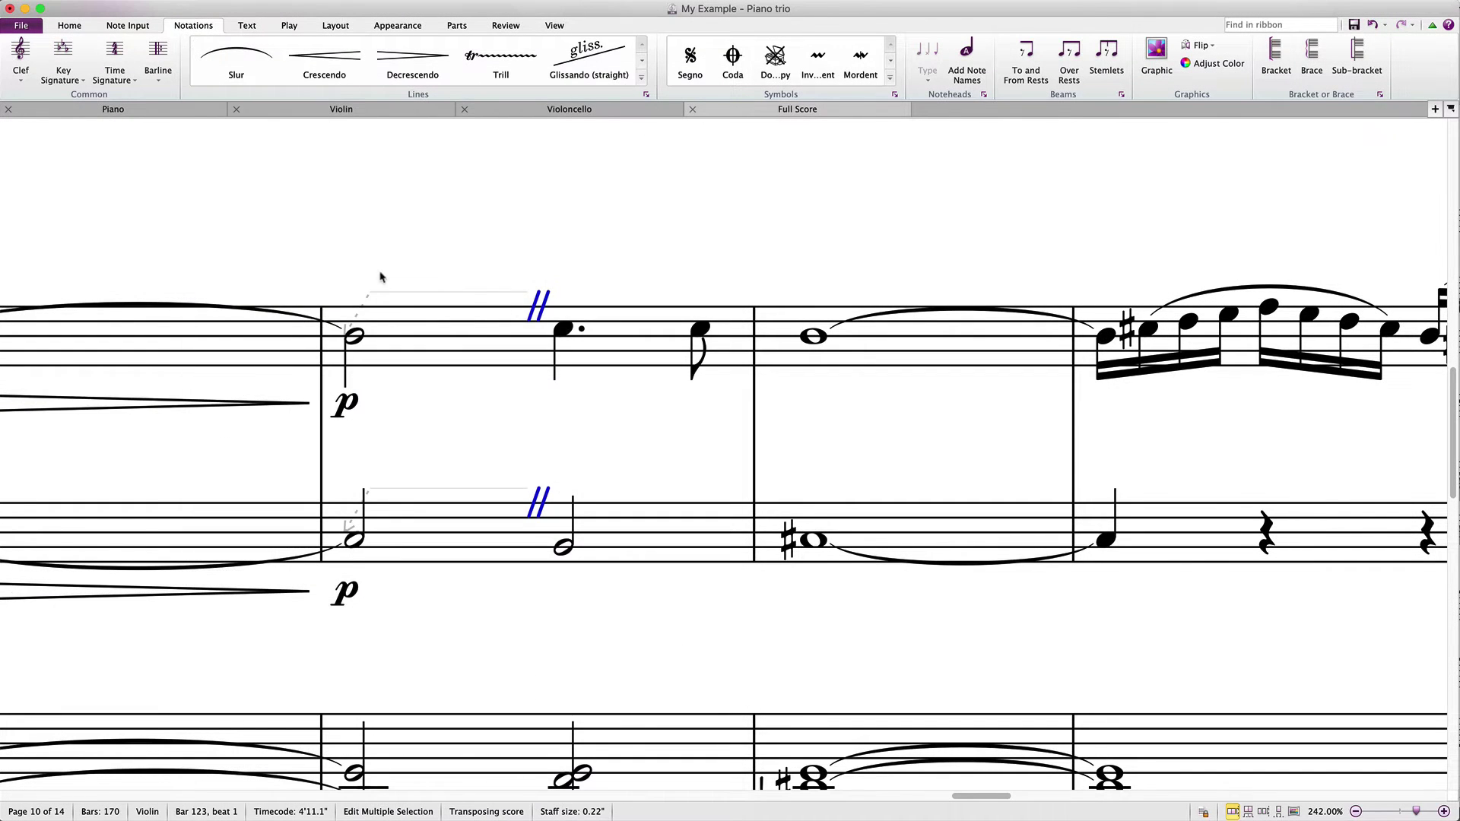
{"action": "key", "text": "Escape"}
Add Comma lines at the selected violin and cello positions in bar 123 and a keypad articulation to the violin's first note in bar 141.
{"action": "key", "text": "l"}
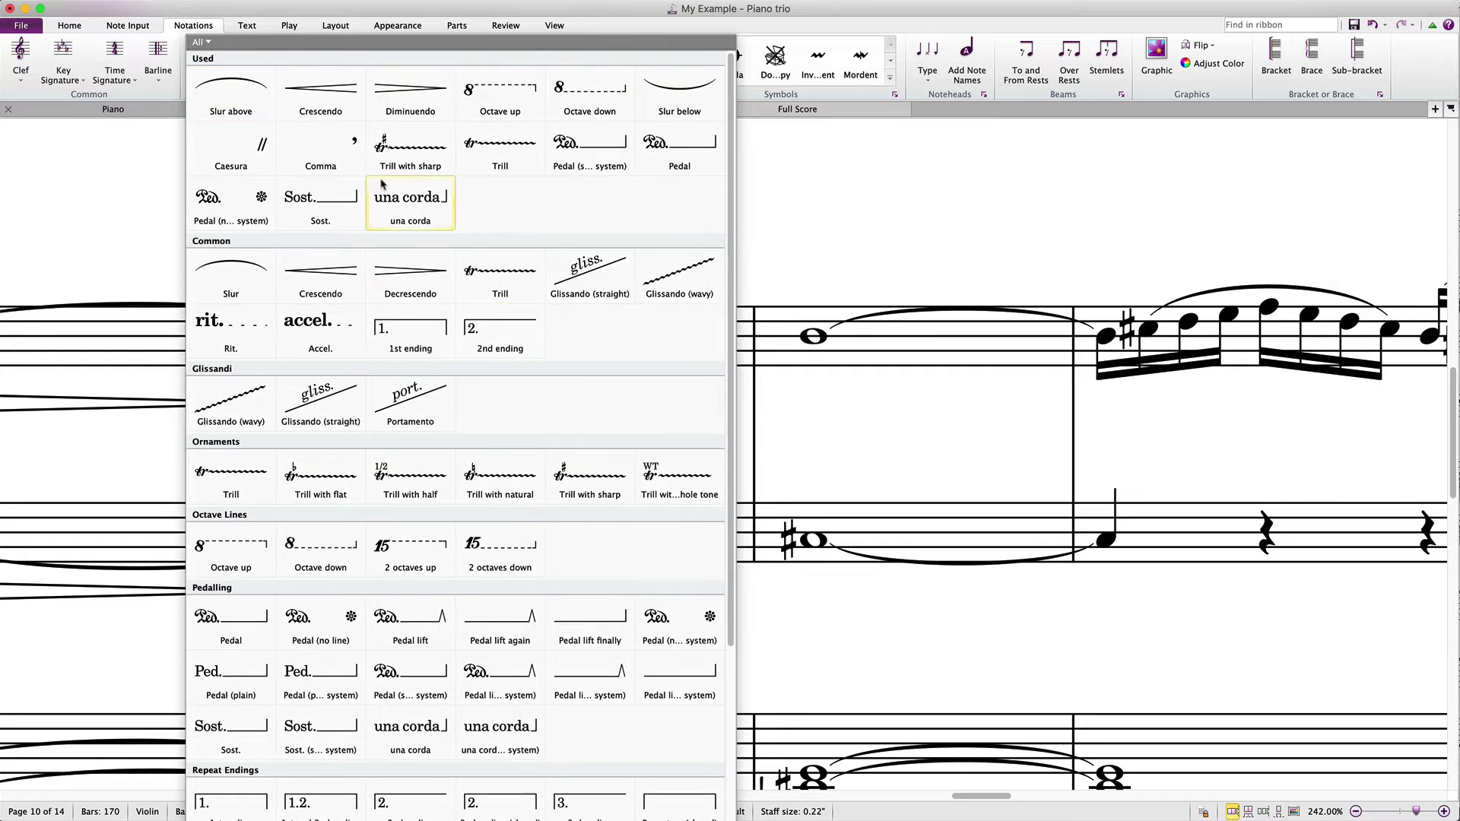
{"action": "left_click", "coordinate": [337, 149]}
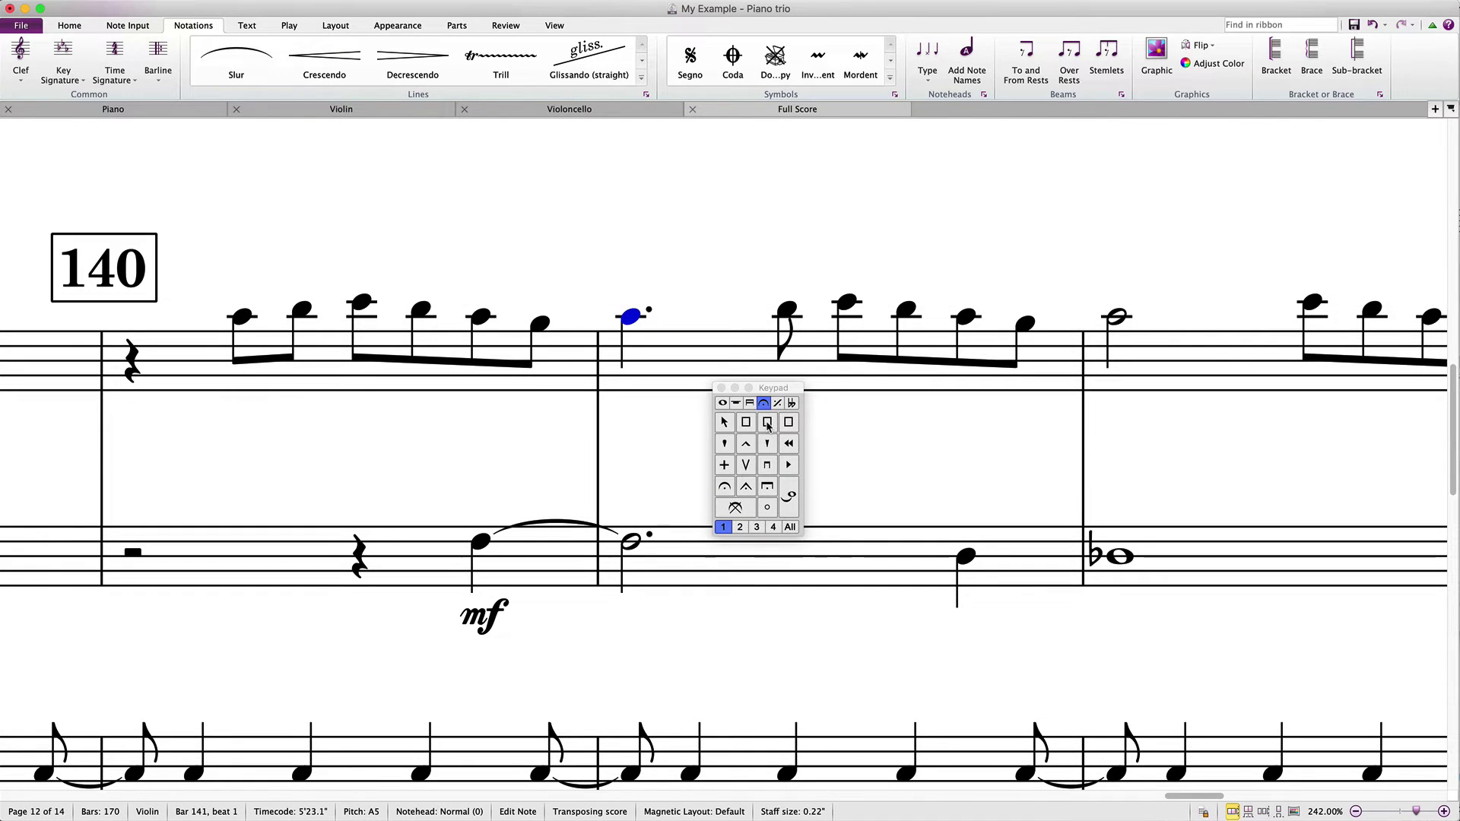
{"action": "left_click", "coordinate": [768, 424]}
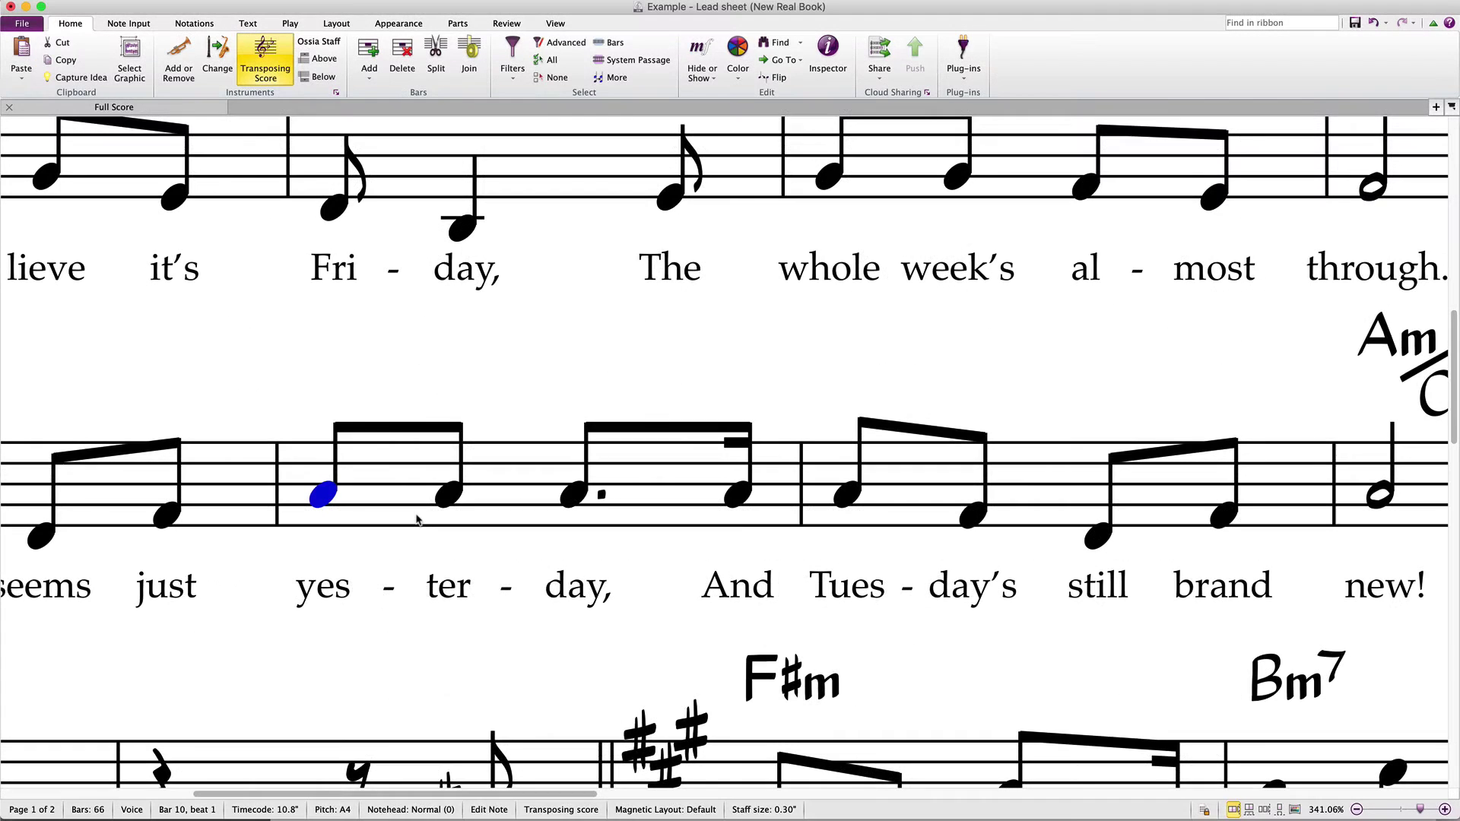
In the lead sheet, add the chord symbols Am/C and F/A above bar 10 and D/F# at the start of bar 11.
{"action": "key", "text": "super+k"}
{"action": "type", "text": "am/"}
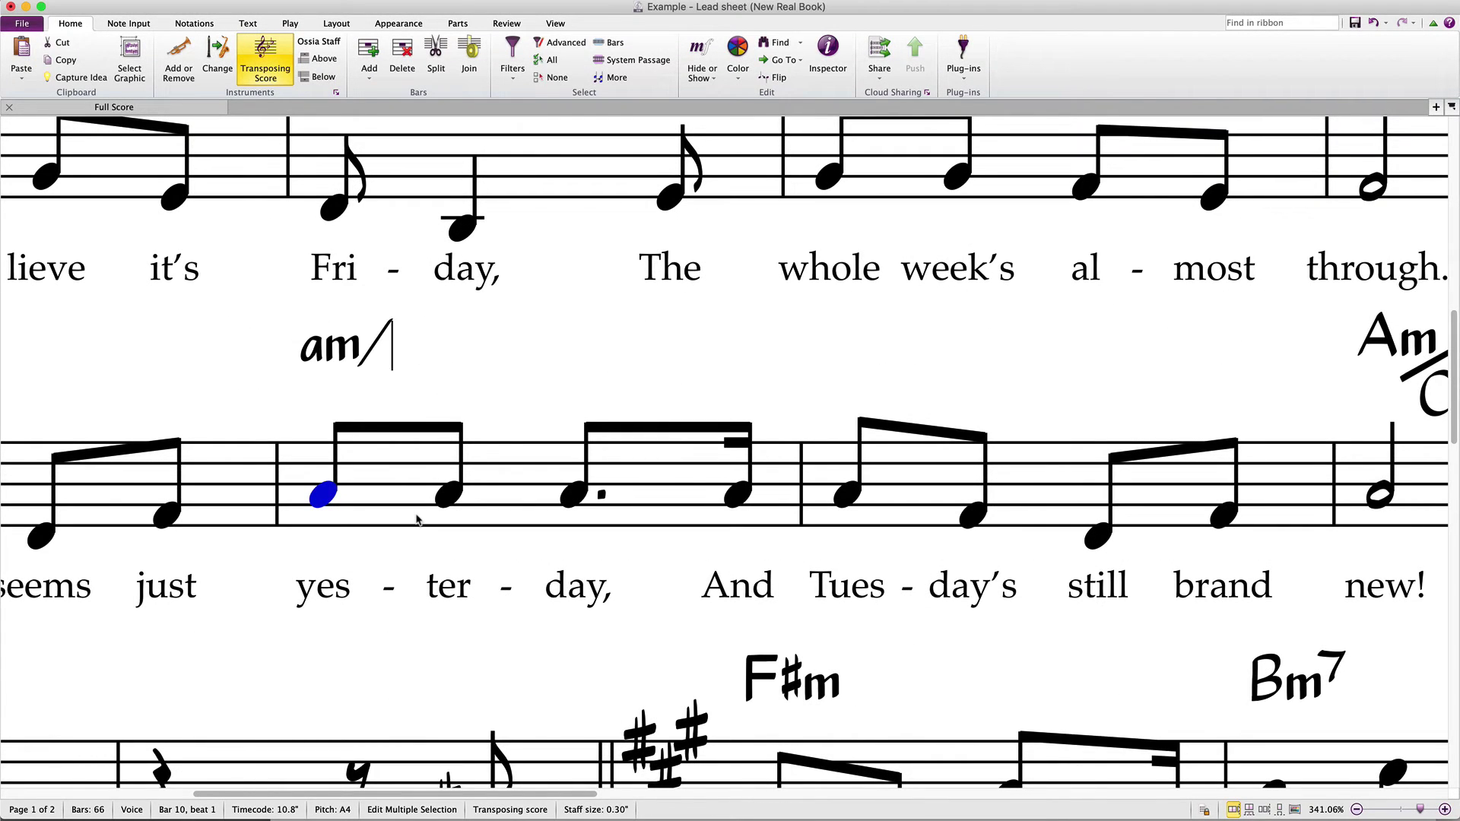
{"action": "type", "text": "c"}
{"action": "key", "text": "space"}
{"action": "type", "text": "f/"}
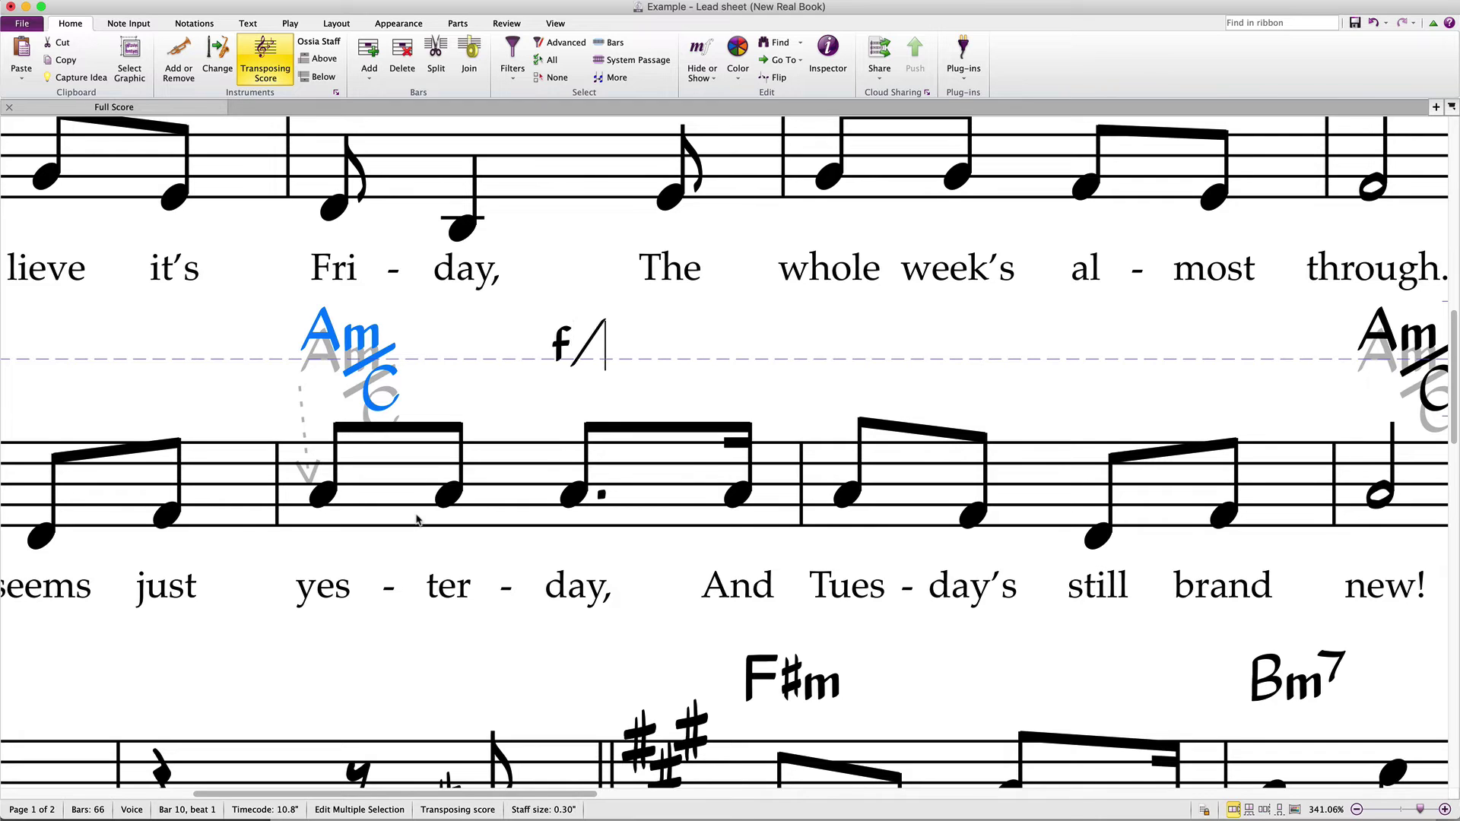
{"action": "type", "text": "a"}
{"action": "key", "text": "space"}
{"action": "key", "text": "space"}
{"action": "type", "text": "d/f"}
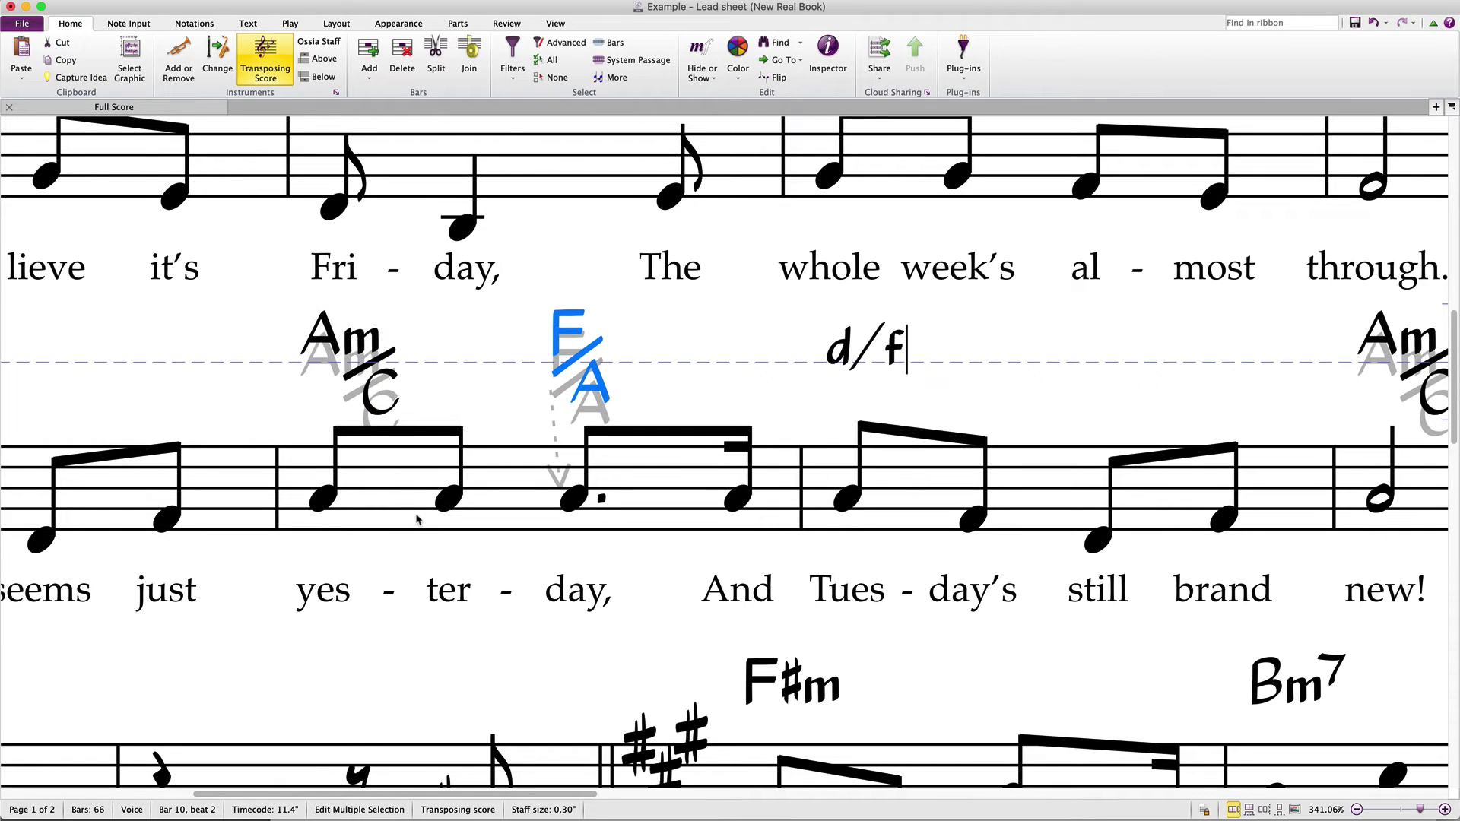
{"action": "type", "text": "#"}
{"action": "key", "text": "Escape"}
{"action": "key", "text": "Escape"}
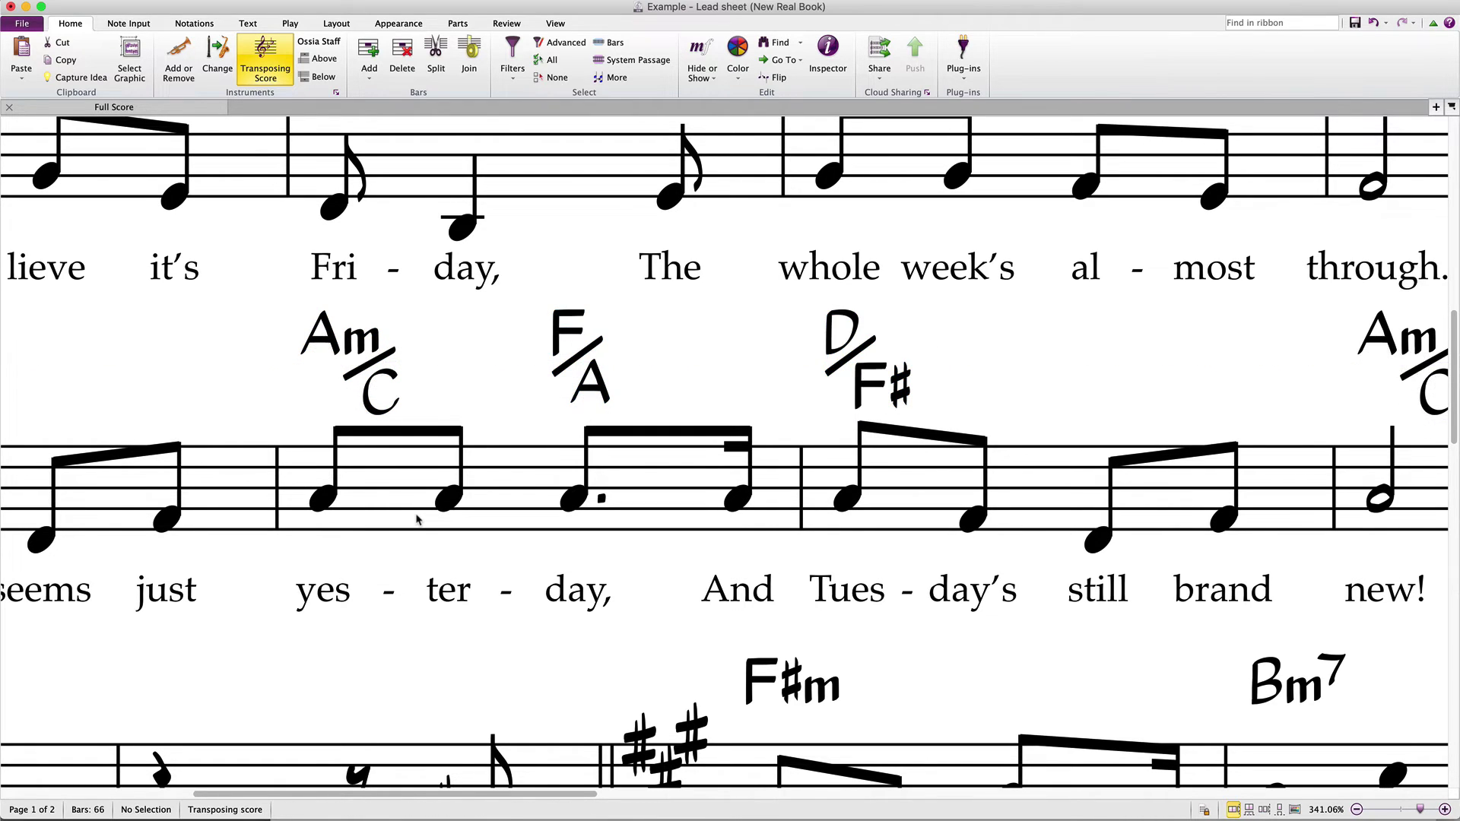
Change the font of the Chord symbol text style to Pori Chords Std.
{"action": "key", "text": "super+shift+alt+t"}
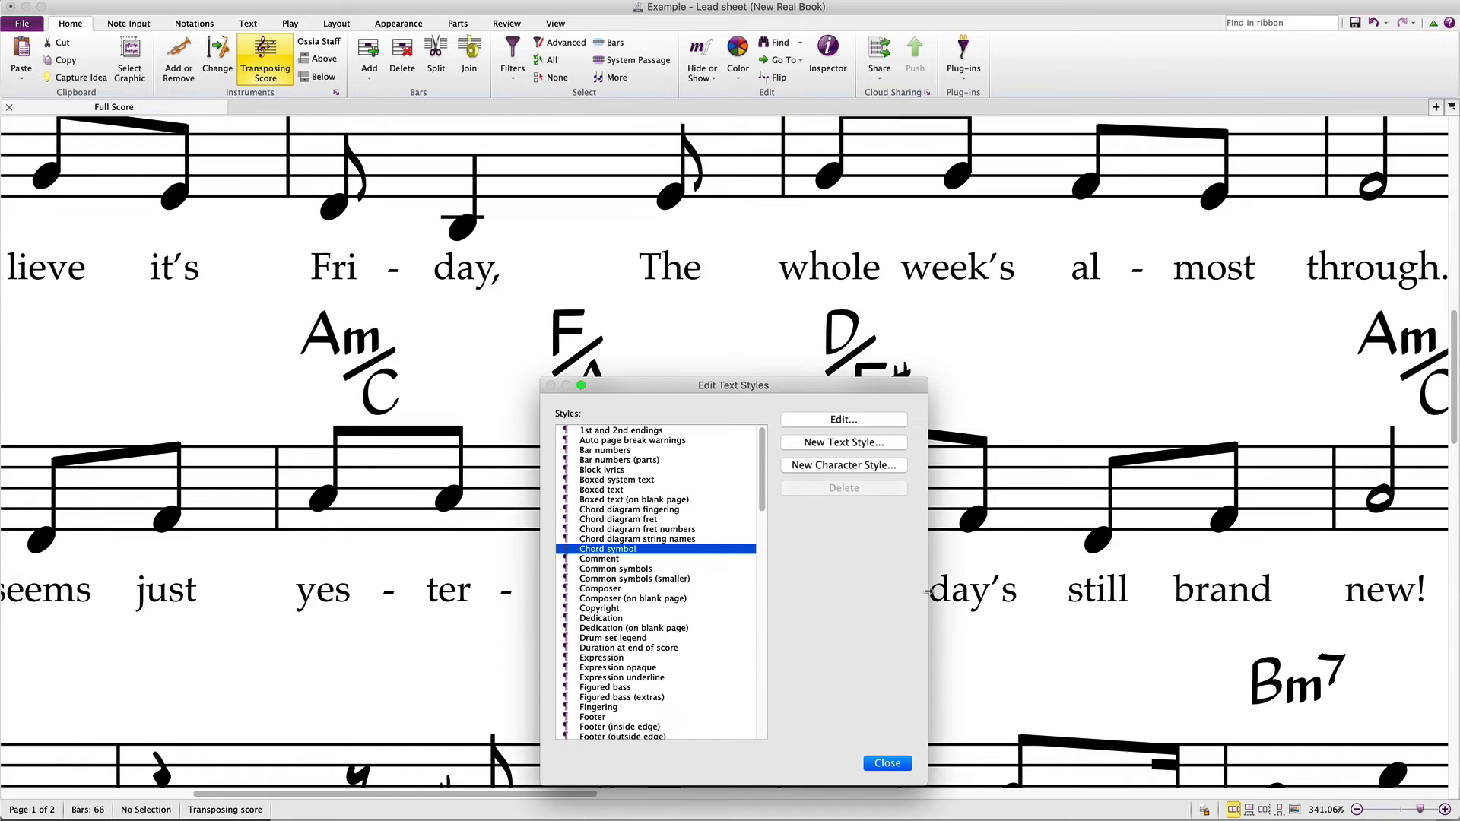
{"action": "left_click", "coordinate": [843, 420]}
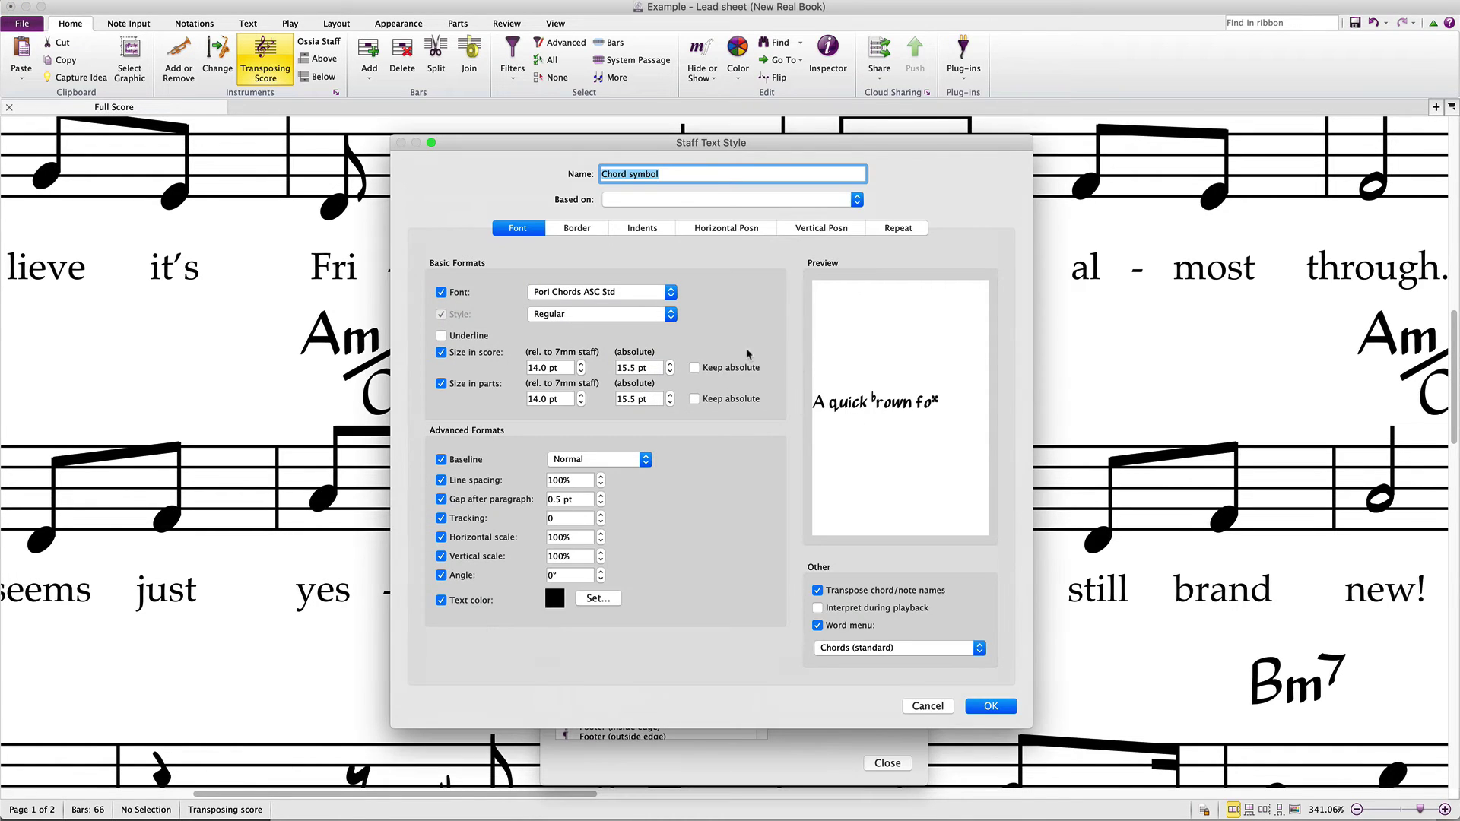
{"action": "left_click", "coordinate": [658, 296]}
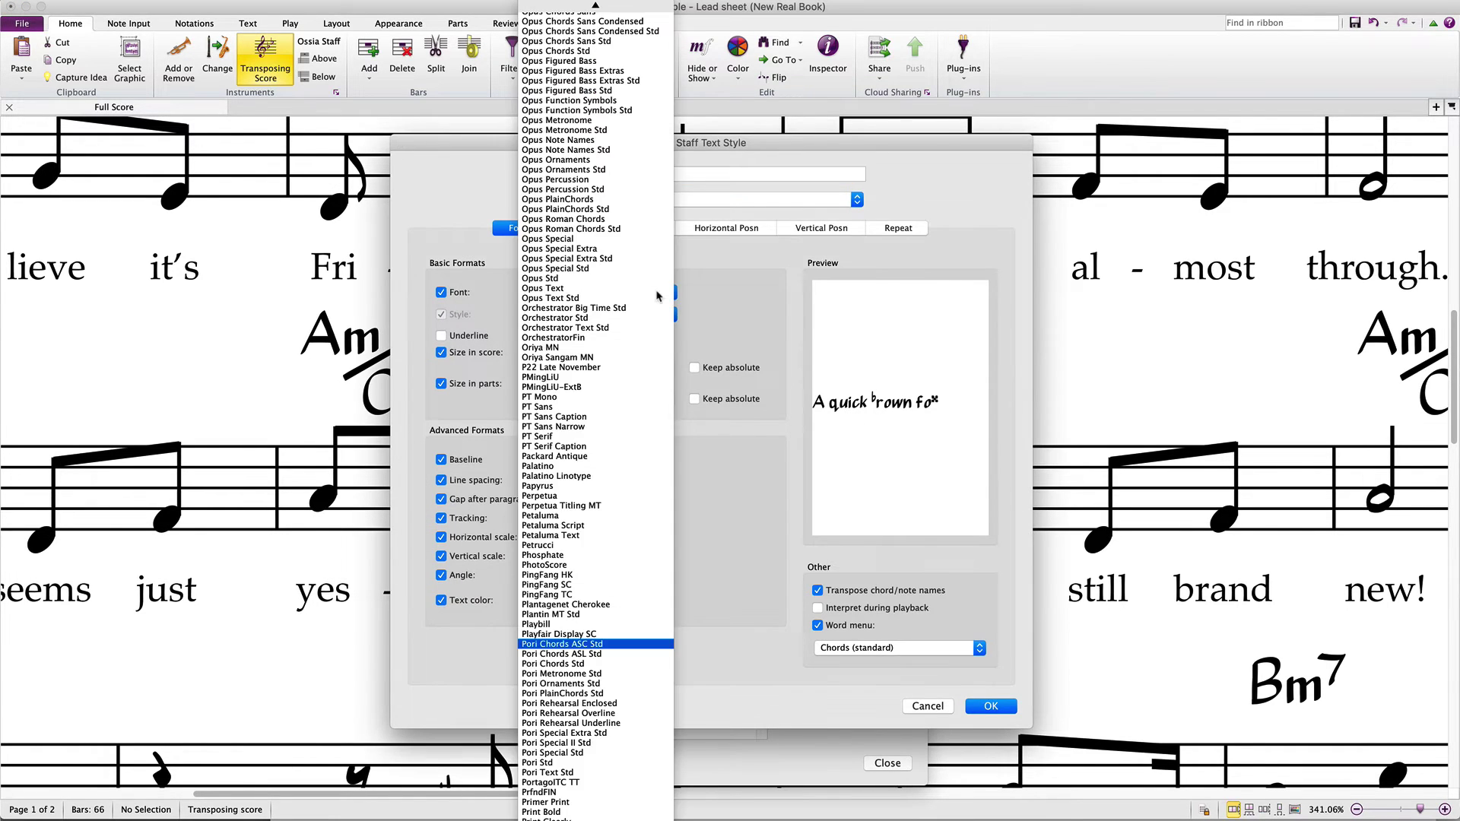
{"action": "left_click", "coordinate": [644, 664]}
{"action": "left_click", "coordinate": [1003, 711]}
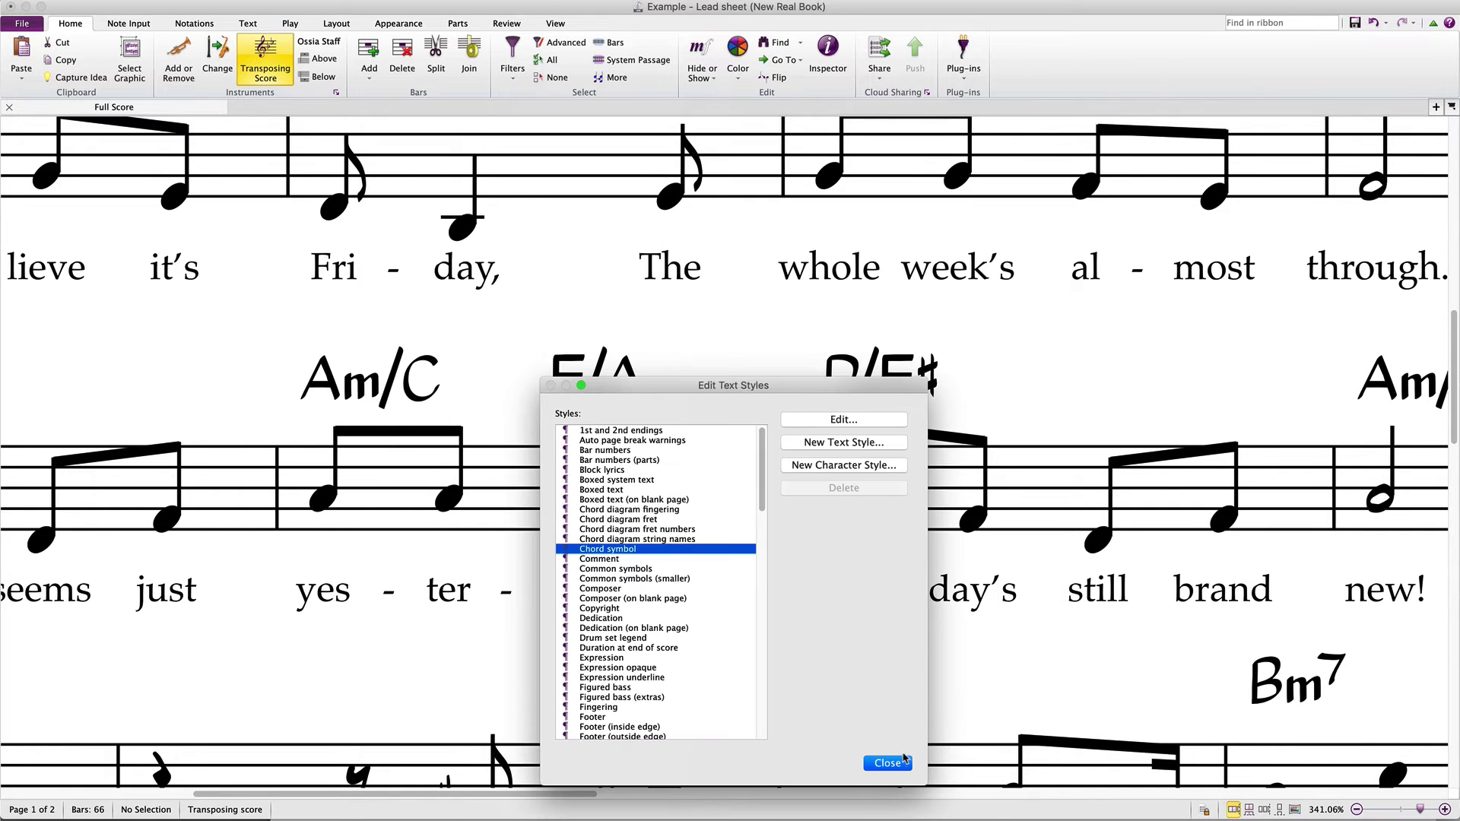
{"action": "left_click", "coordinate": [902, 765]}
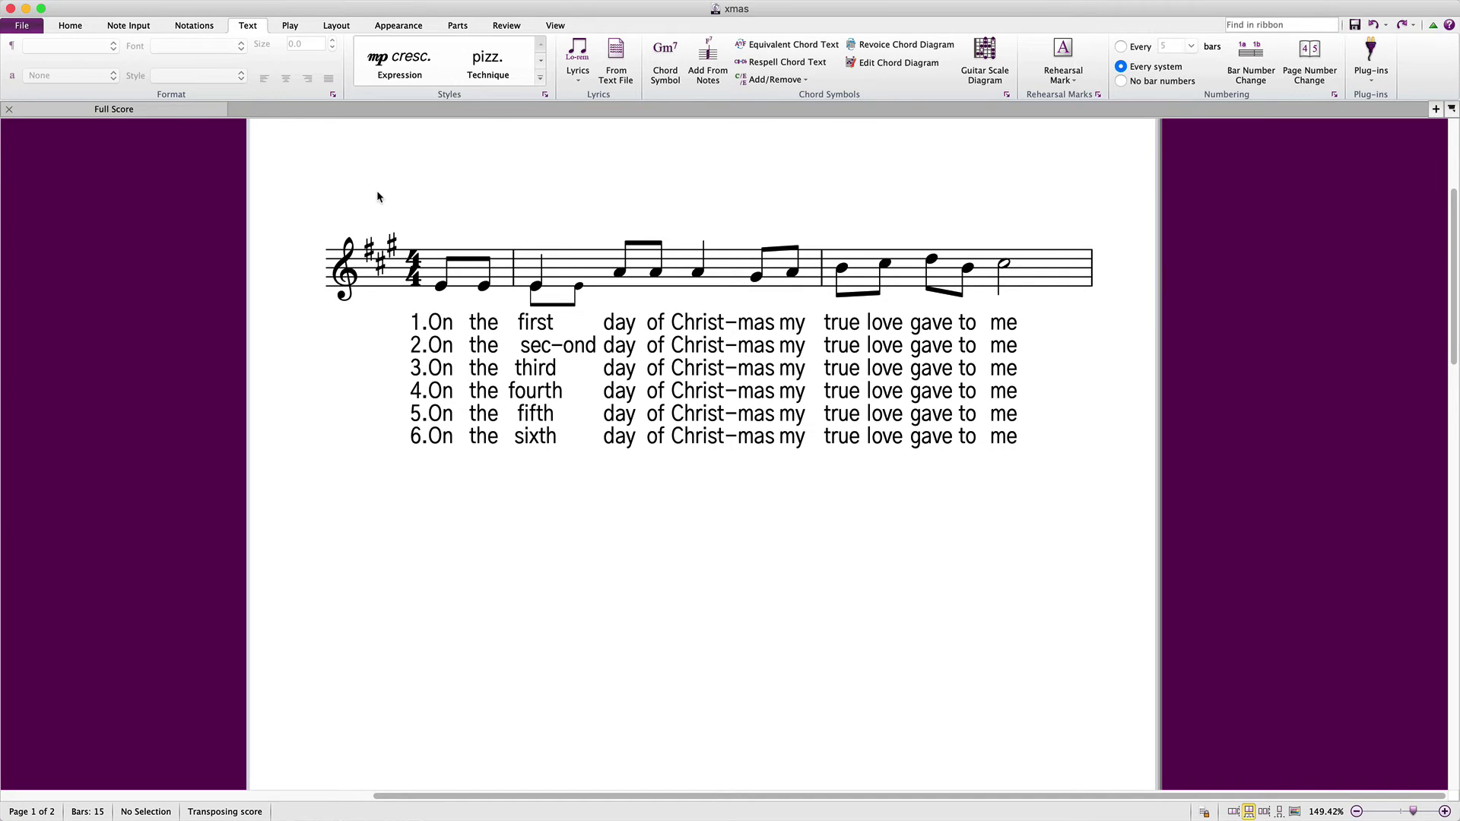
Examine the Lyrics line 2, Lyrics line 3 and Lyrics line 4 text styles in the xmas score, including which style each is based on.
{"action": "left_click", "coordinate": [545, 95]}
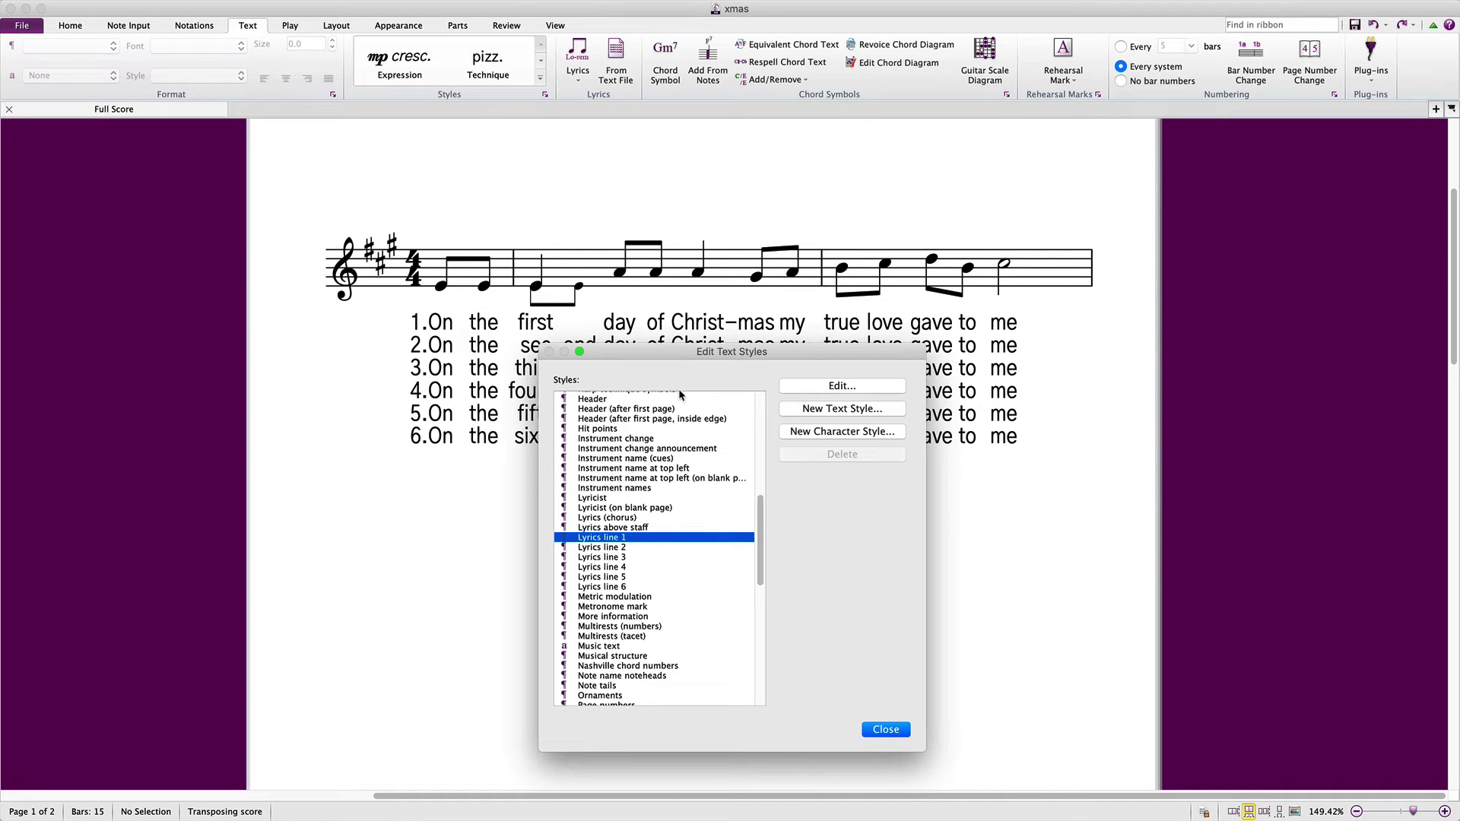
{"action": "left_click", "coordinate": [681, 547]}
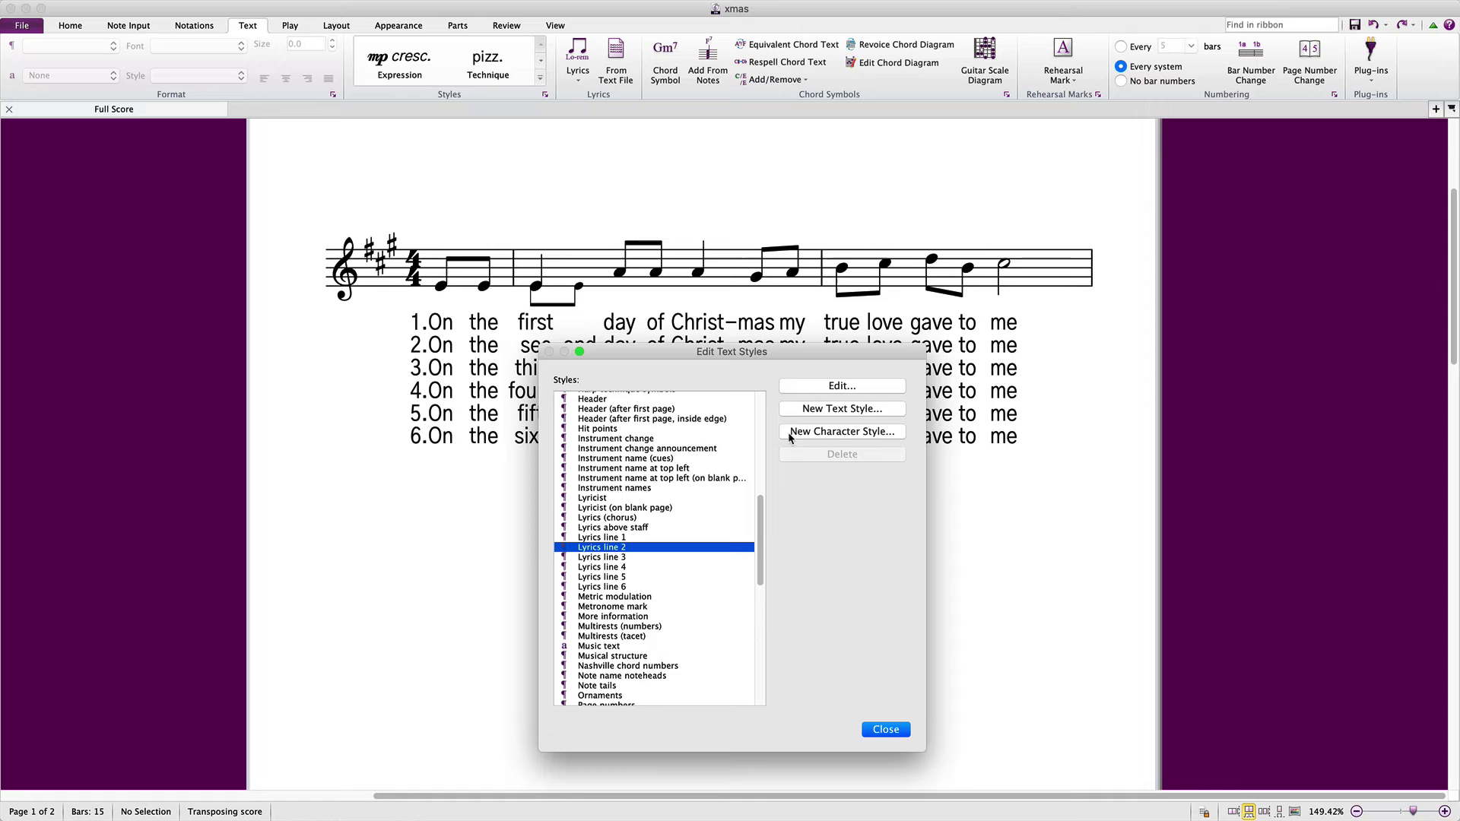
{"action": "left_click", "coordinate": [815, 386]}
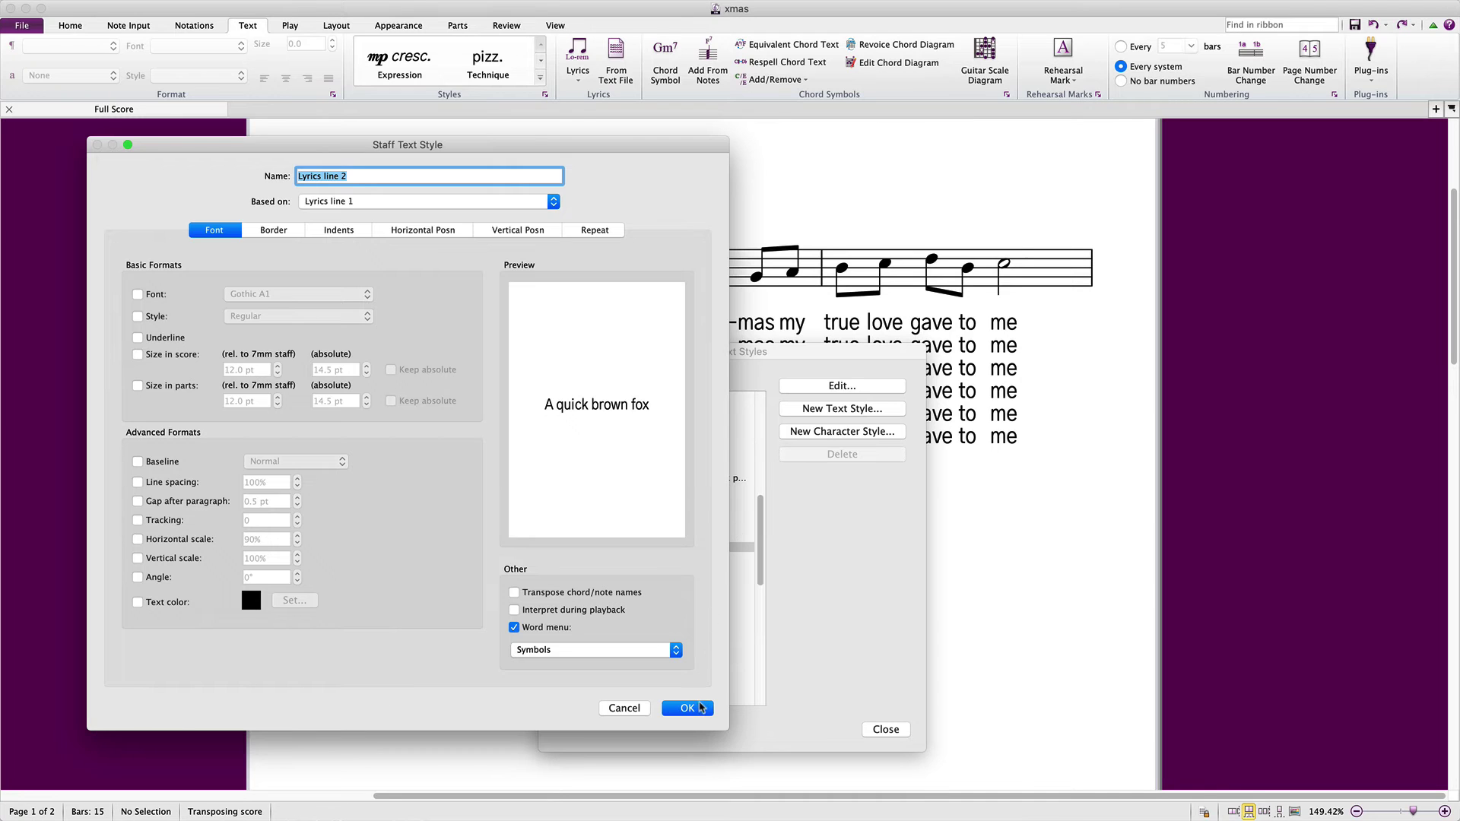
{"action": "left_click", "coordinate": [700, 708]}
{"action": "left_click", "coordinate": [718, 557]}
{"action": "left_click", "coordinate": [833, 392]}
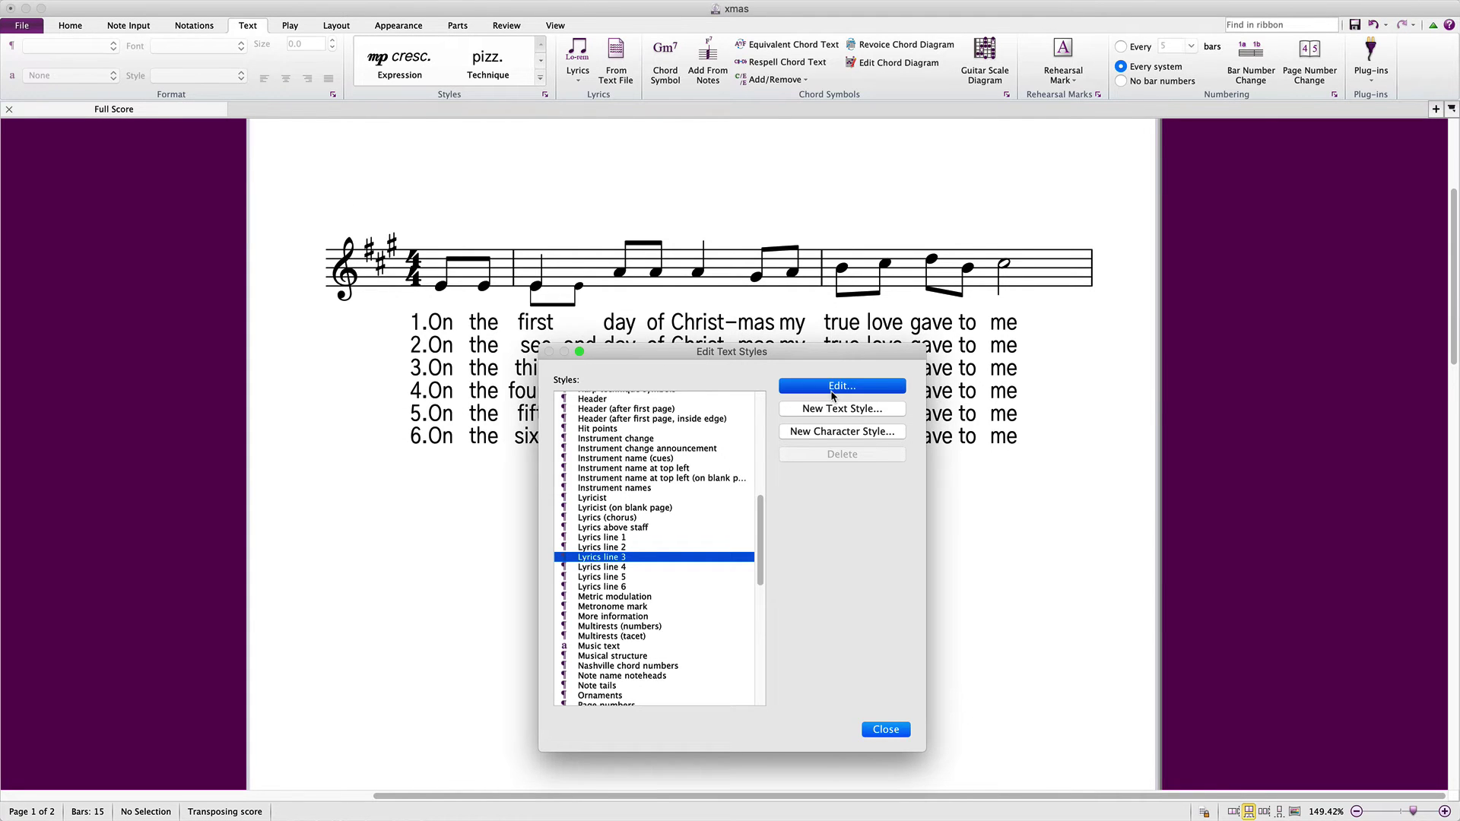
{"action": "key", "text": "Return"}
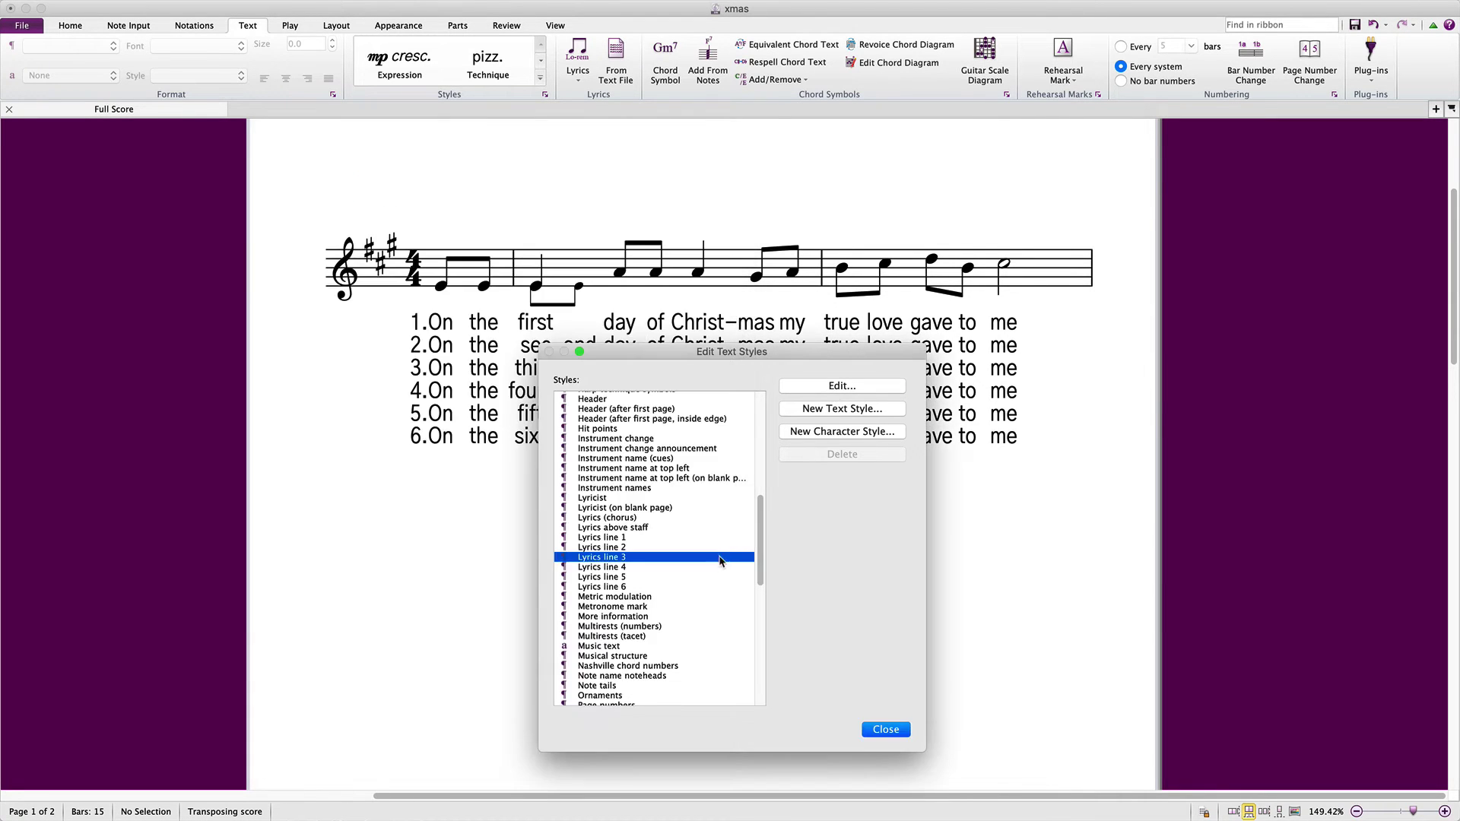
{"action": "key", "text": "Down"}
{"action": "left_click", "coordinate": [831, 388]}
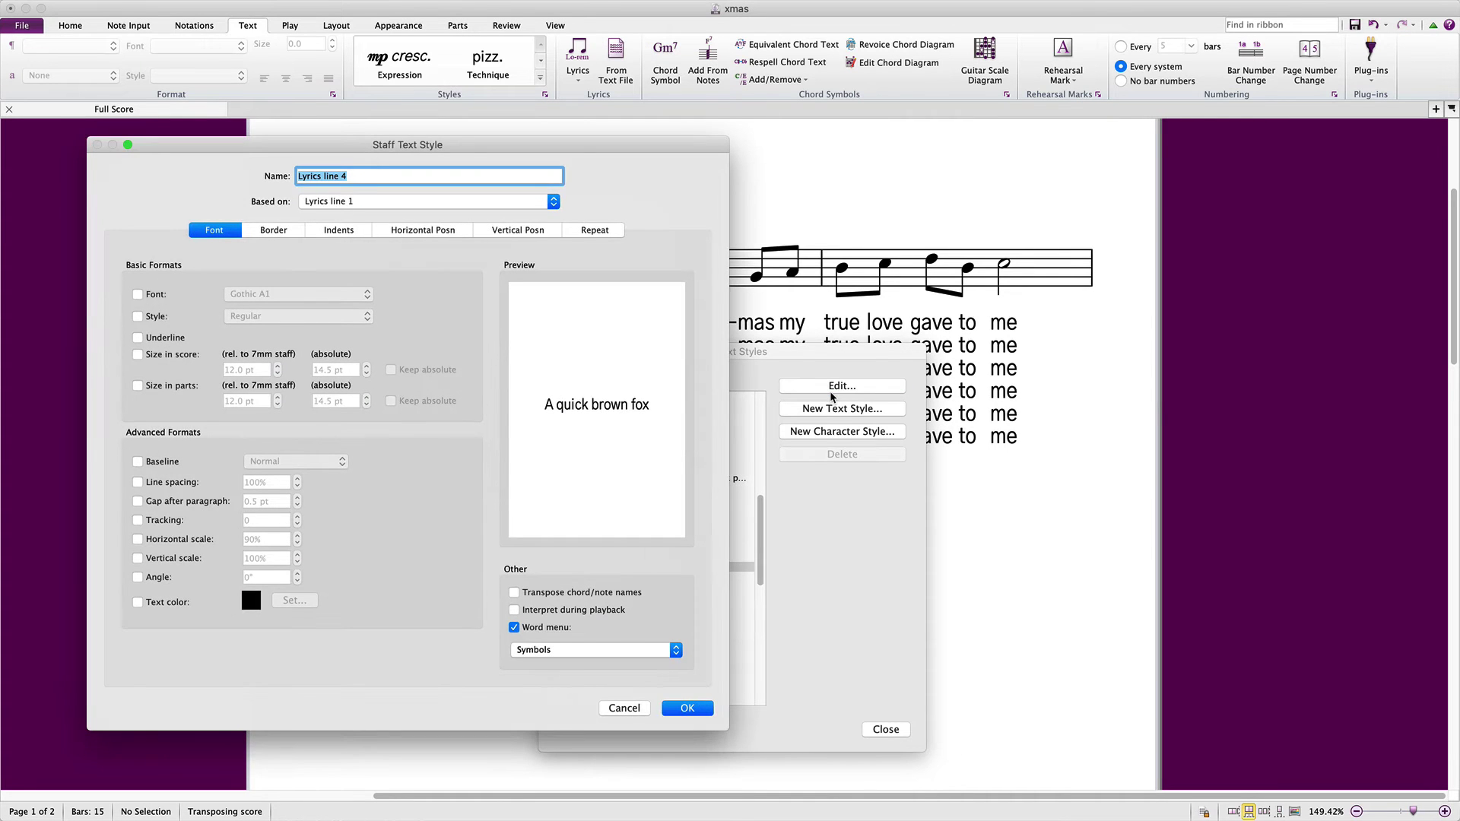
{"action": "key", "text": "Return"}
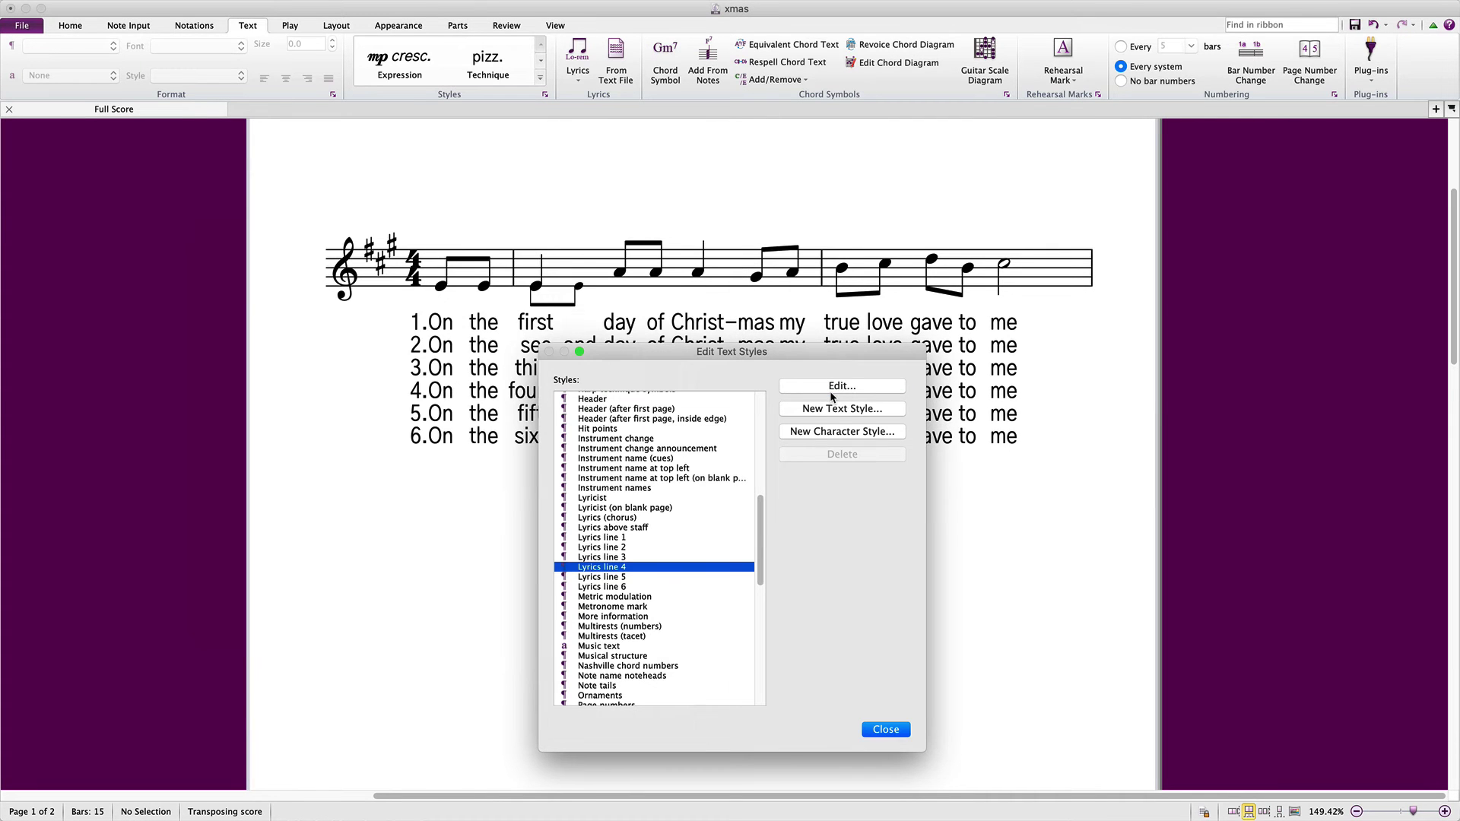
Set the font of the Lyrics line 1 text style to Gentium and reopen the text style for editing.
{"action": "left_click", "coordinate": [676, 538]}
{"action": "left_click", "coordinate": [813, 400]}
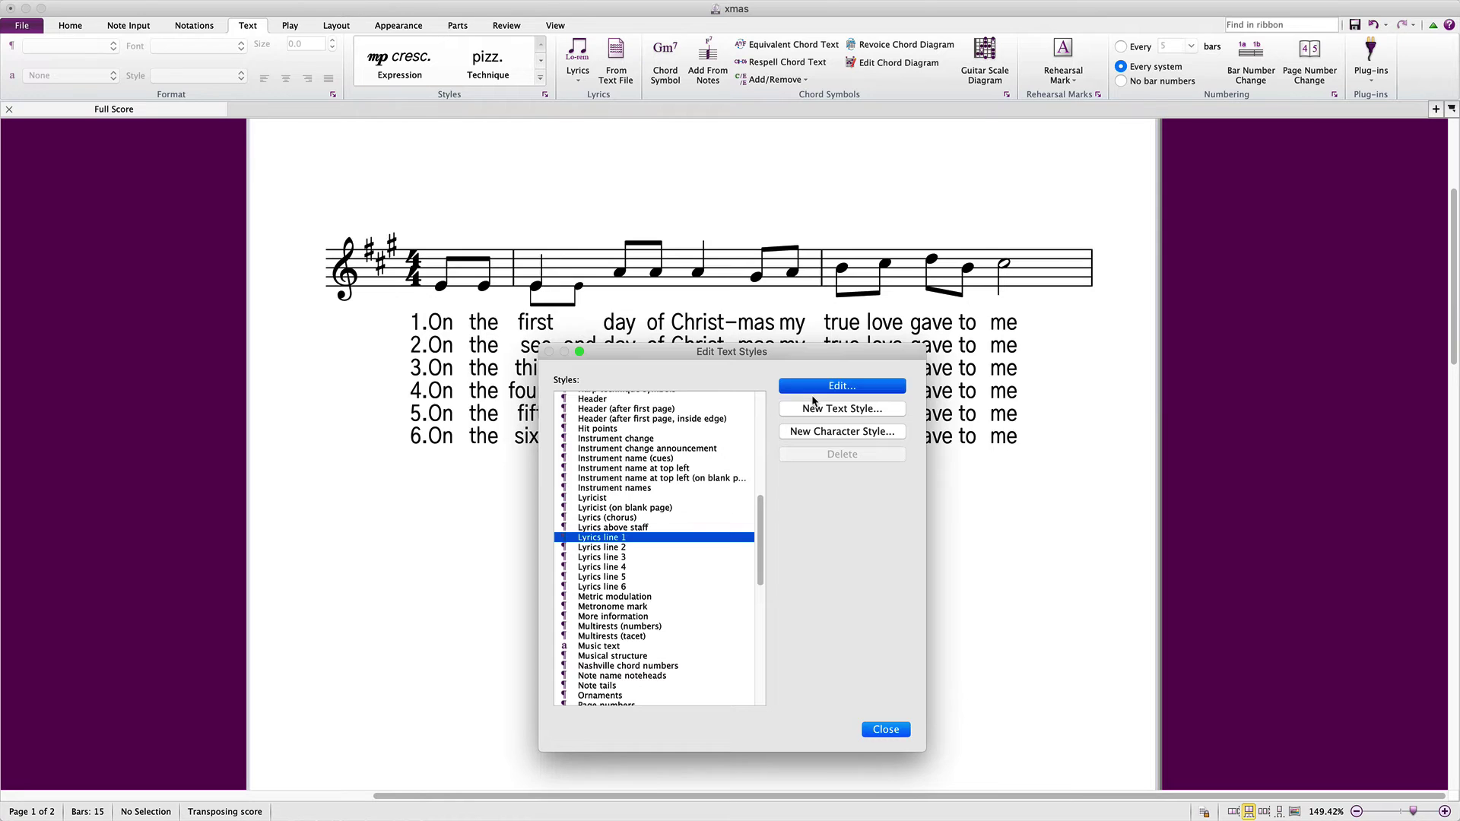
{"action": "left_click", "coordinate": [159, 296]}
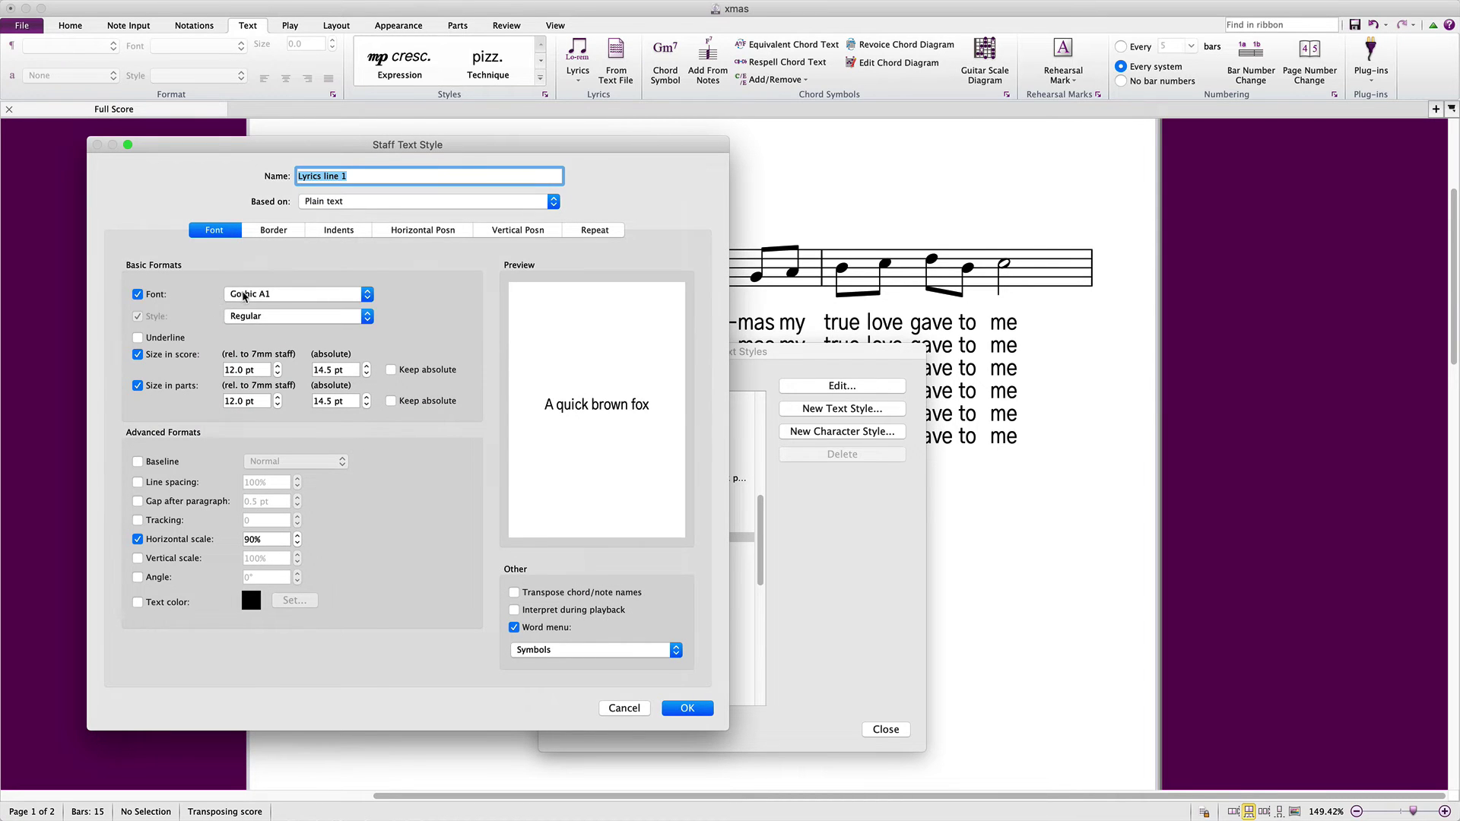
{"action": "left_click", "coordinate": [246, 297]}
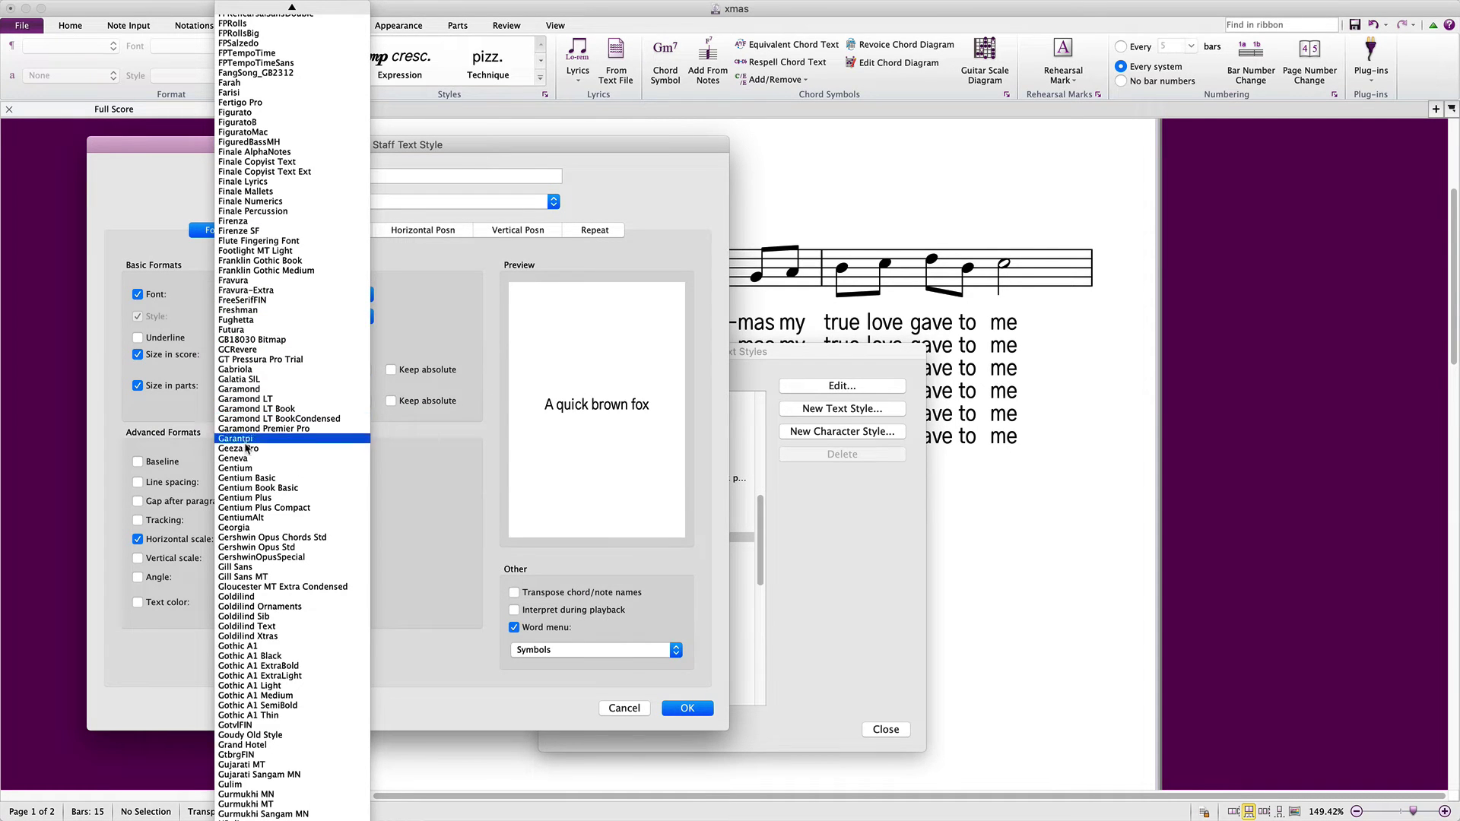
{"action": "left_click", "coordinate": [243, 467]}
{"action": "left_click", "coordinate": [677, 706]}
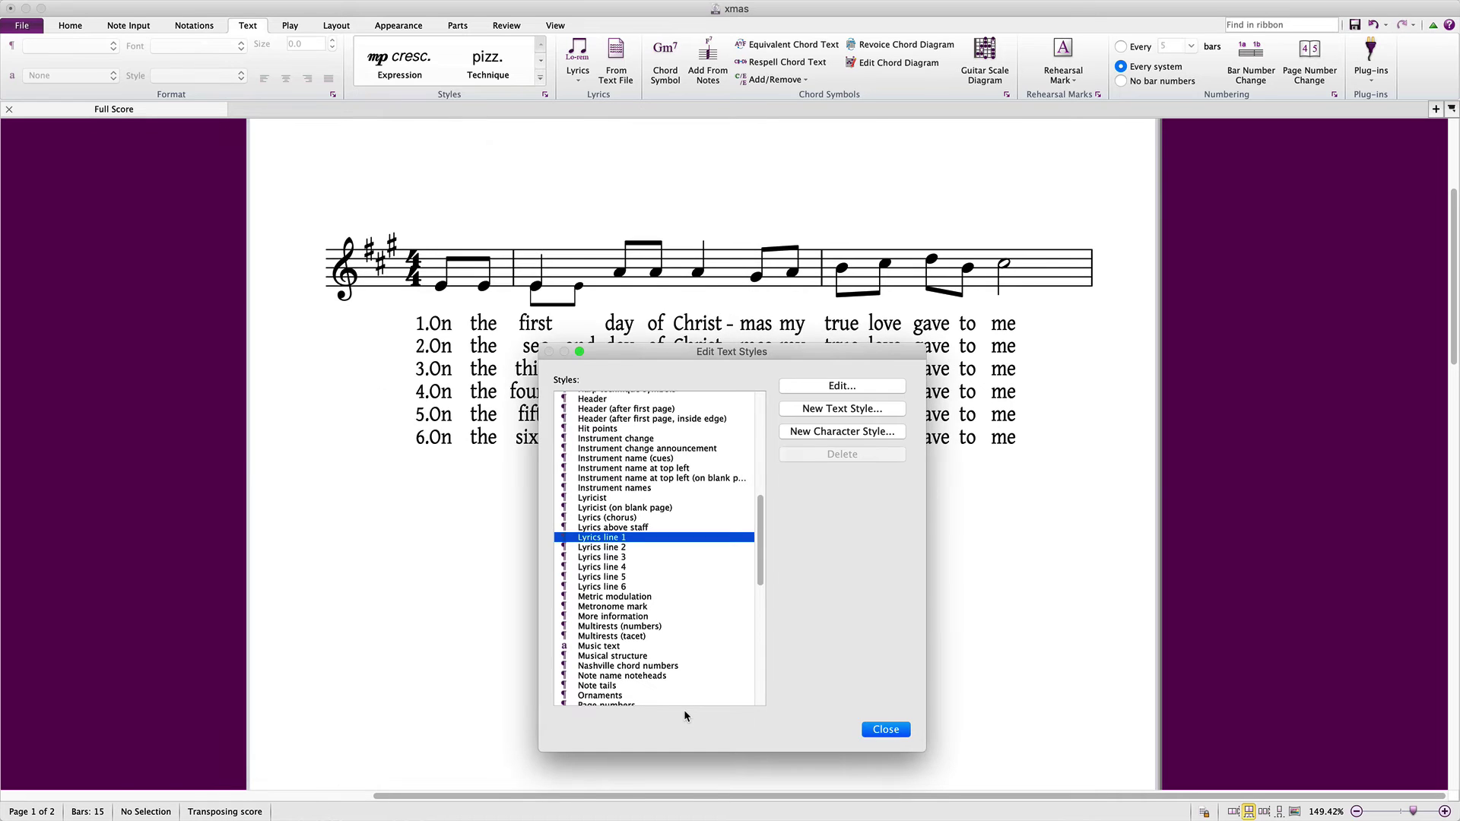
{"action": "key", "text": "Return"}
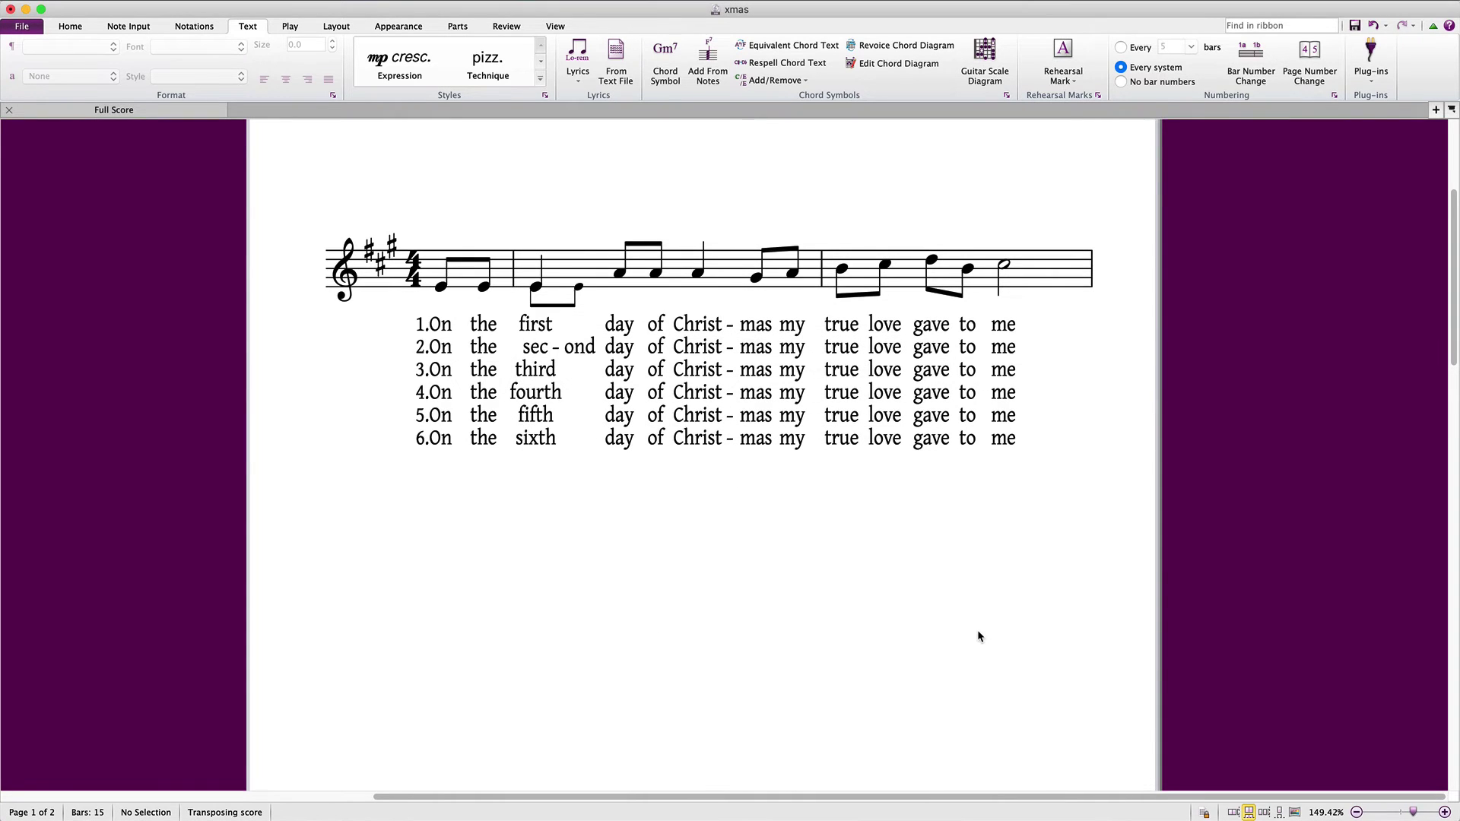
{"action": "key", "text": "super+shift+alt+t"}
{"action": "left_click", "coordinate": [844, 387]}
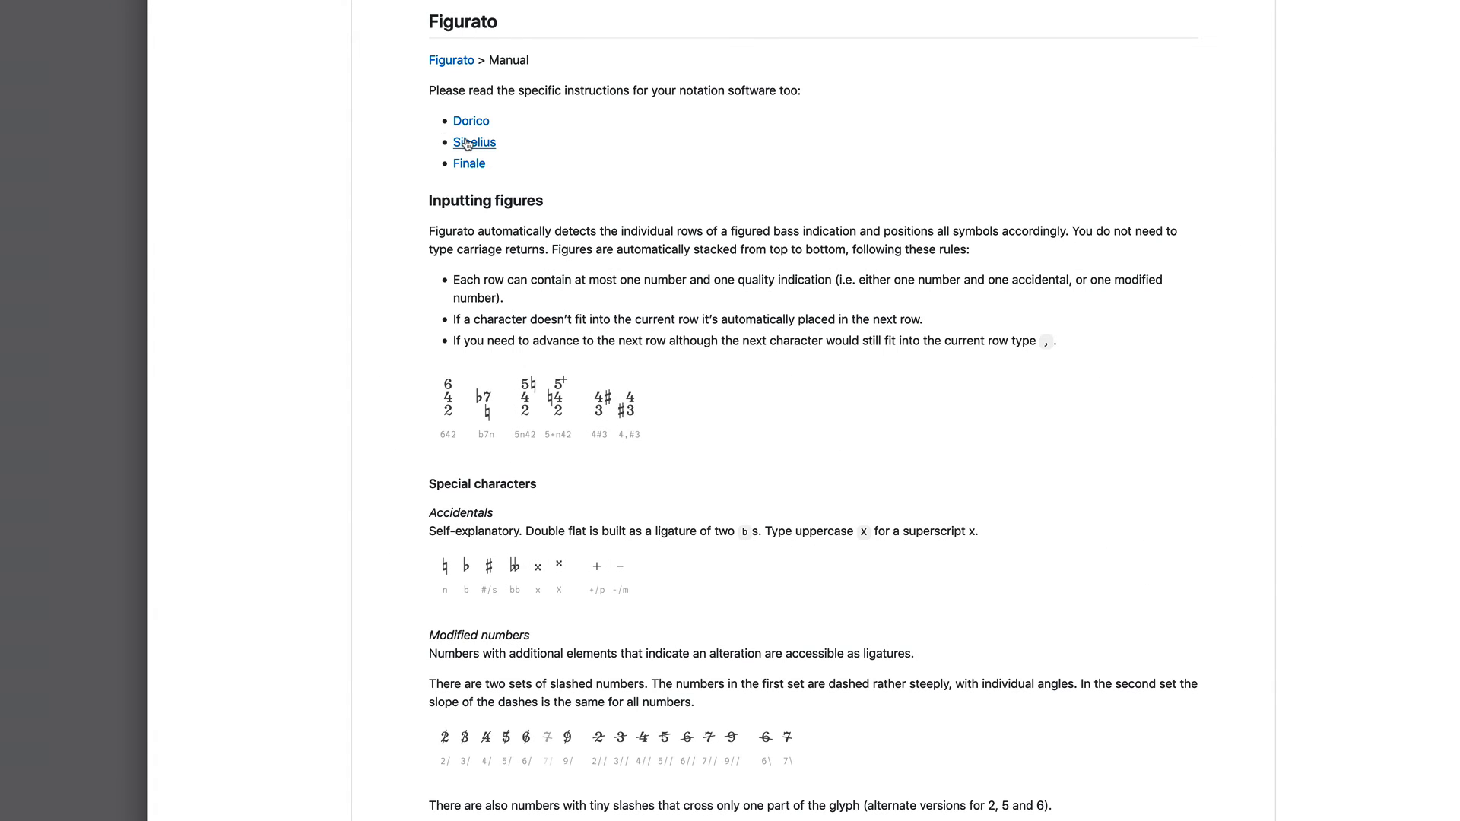
In the web browser, open the Sibelius instructions of the Figurato manual and read how to use the font.
{"action": "left_click", "coordinate": [467, 144]}
{"action": "scroll", "coordinate": [478, 208], "scroll_direction": "down", "scroll_amount": 5}
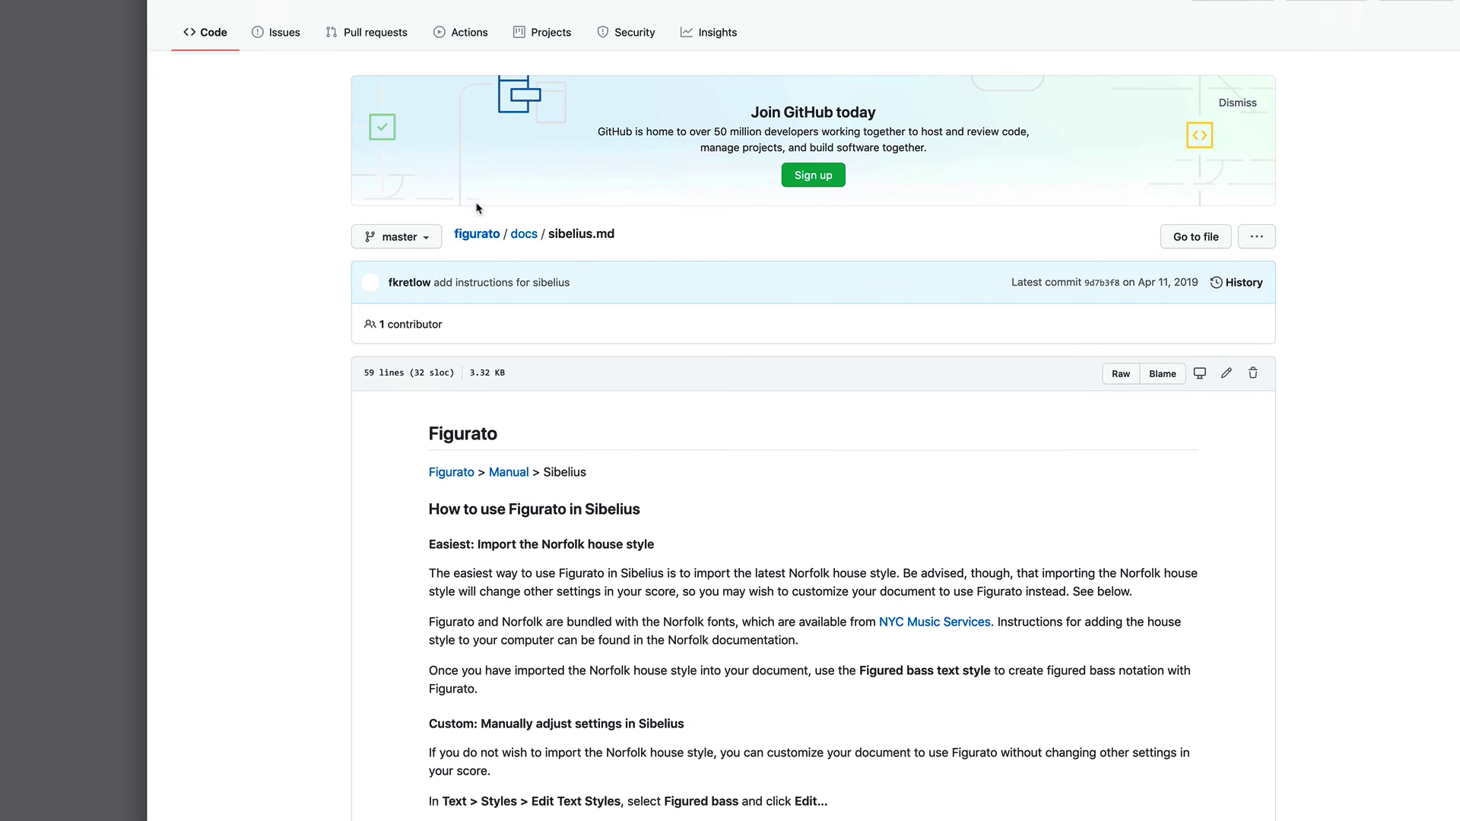
{"action": "scroll", "coordinate": [479, 207], "scroll_direction": "down", "scroll_amount": 3}
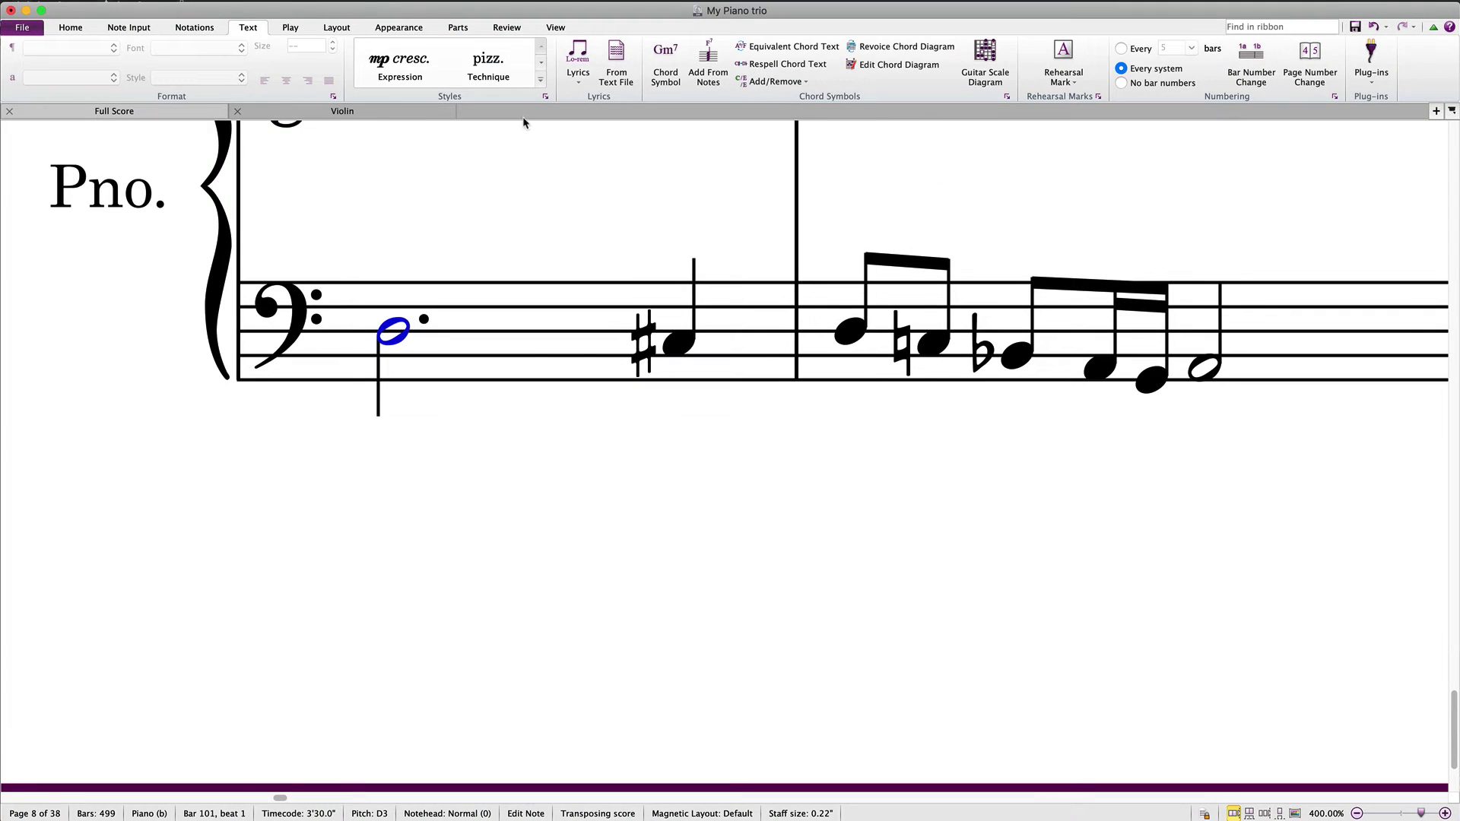
In Sibelius, add the figured bass figures 6 4 2, 4 3 and (6) below the piano's dotted half note in bar 101.
{"action": "left_click", "coordinate": [541, 85]}
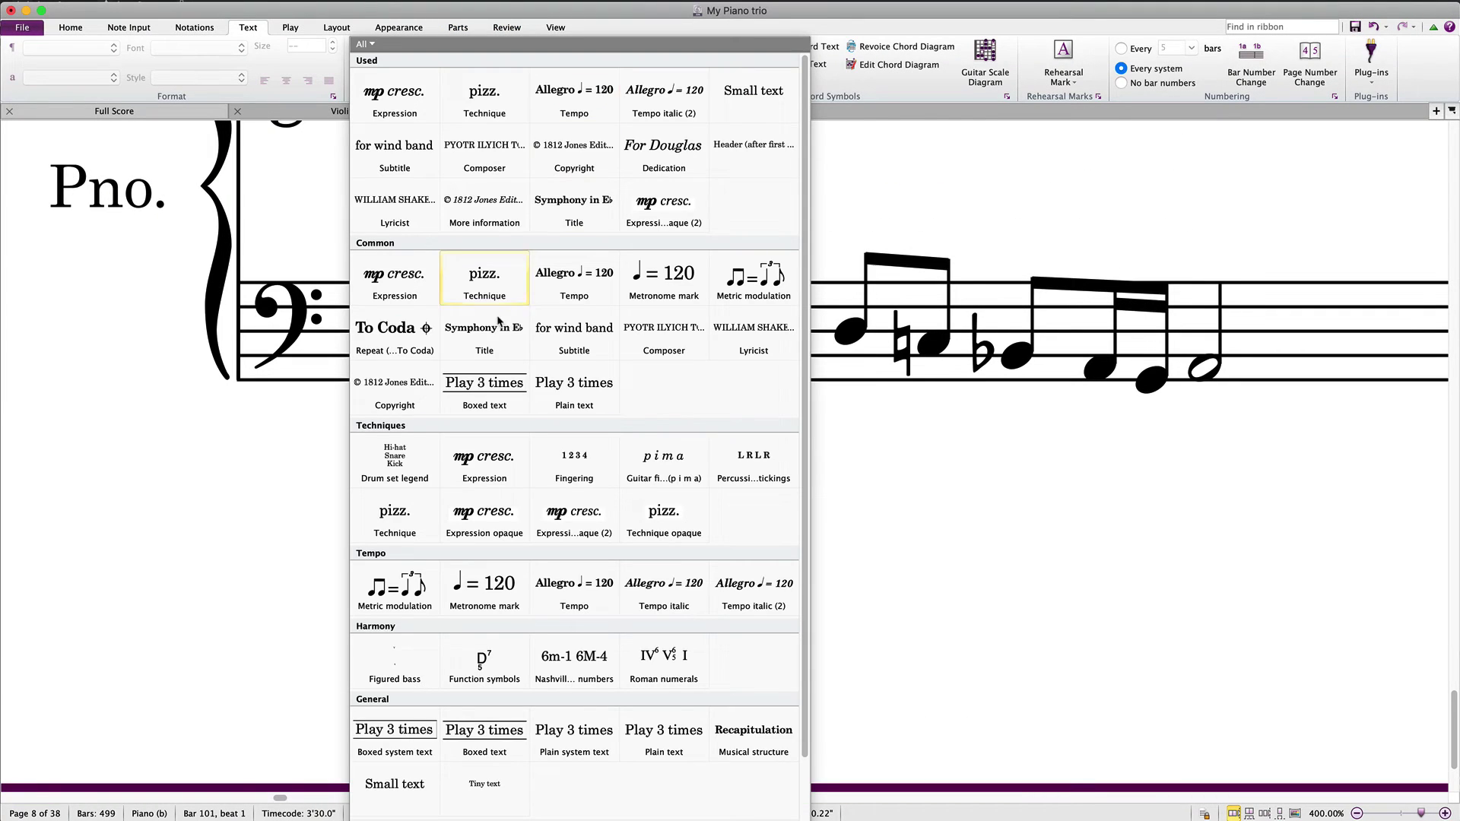
{"action": "left_click", "coordinate": [395, 659]}
{"action": "type", "text": "6"}
{"action": "key", "text": "Escape"}
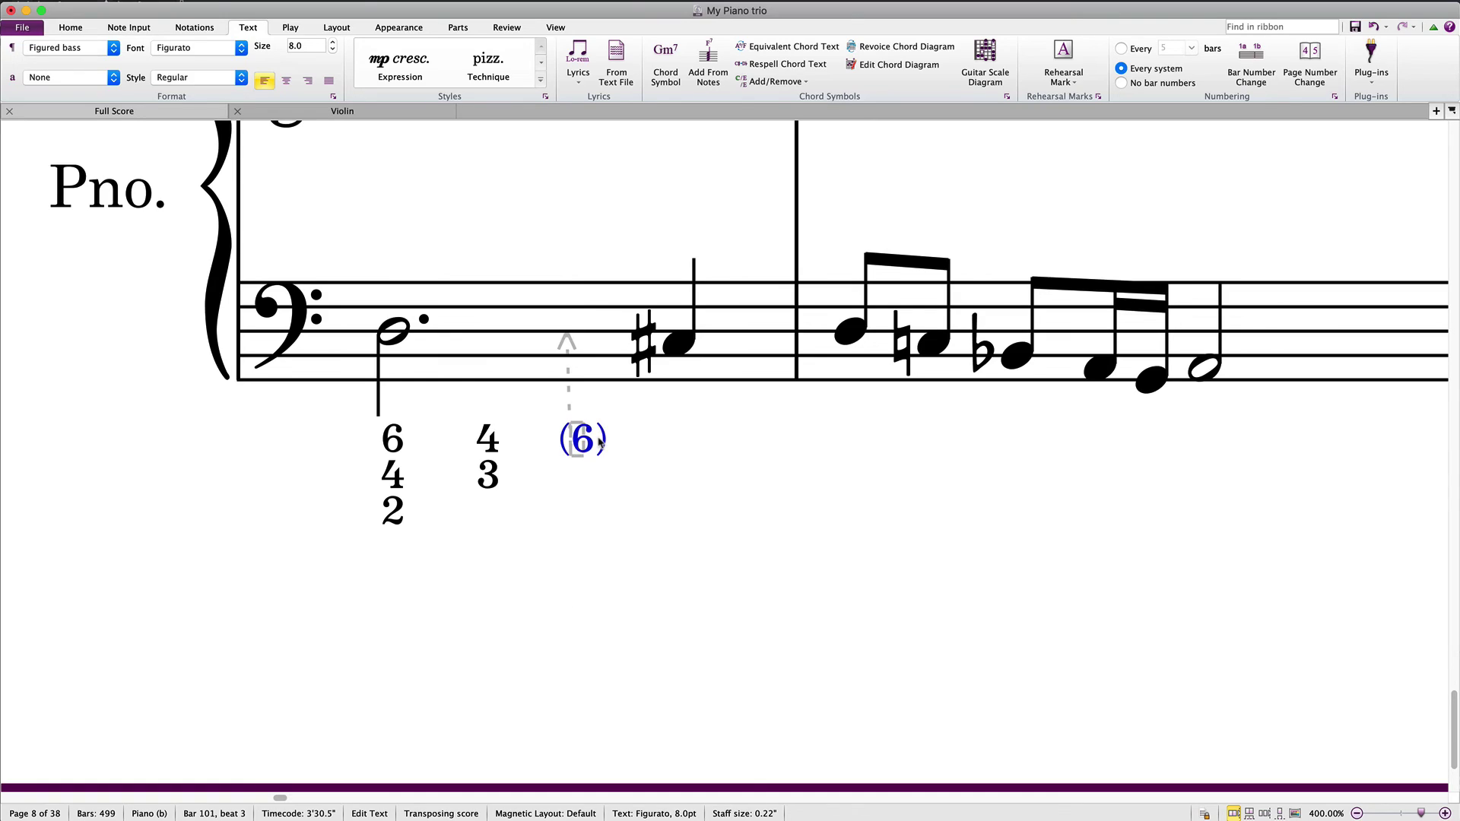
{"action": "key", "text": "Escape"}
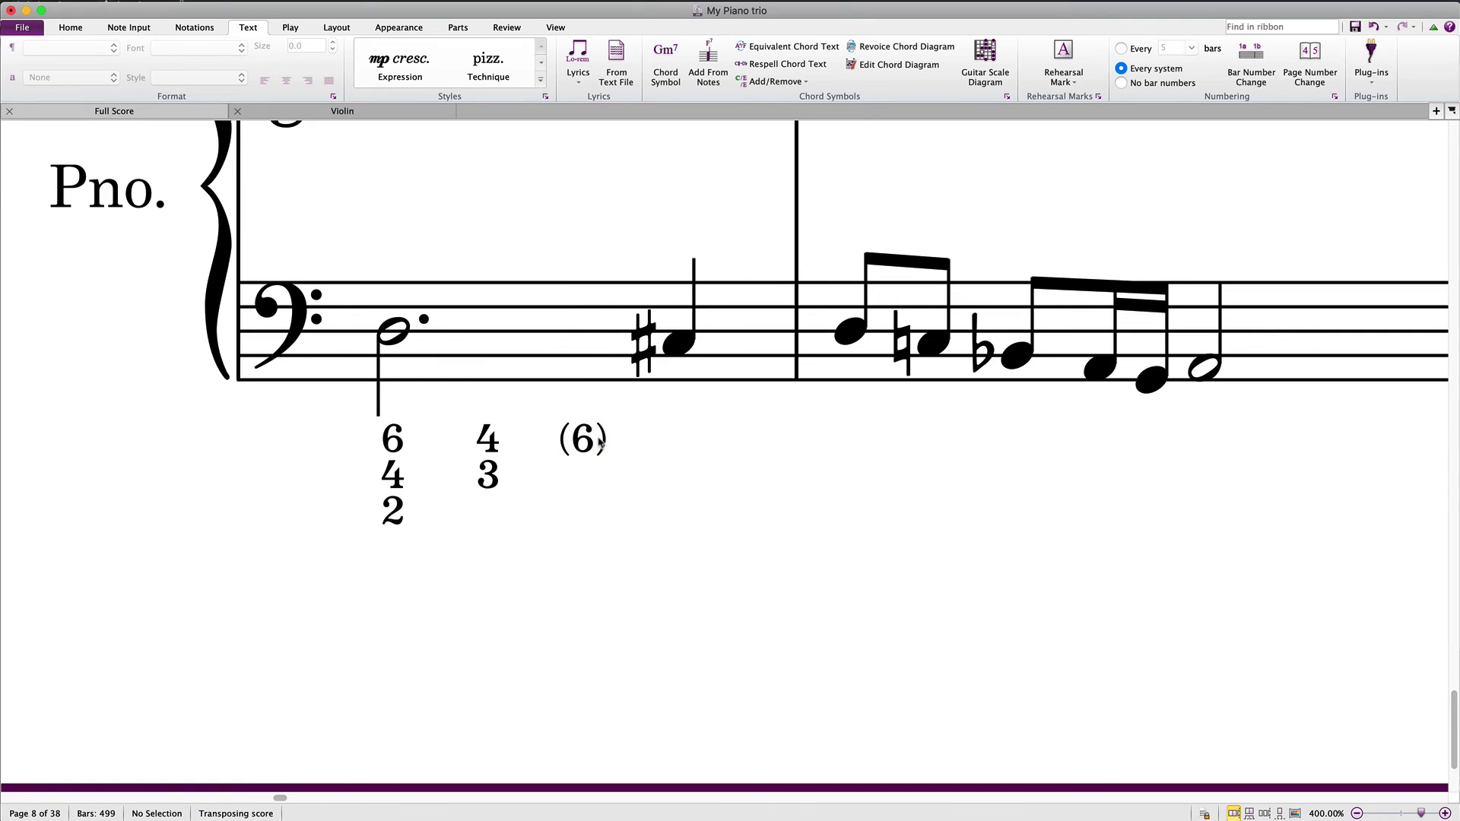